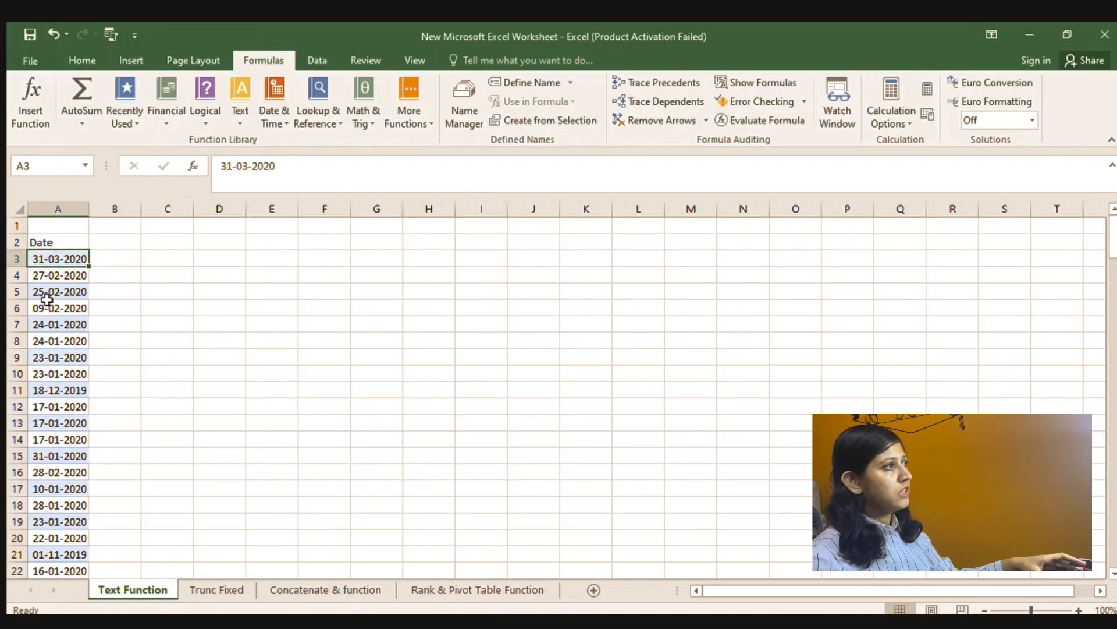
Enter the formula +text(A3,"mmm-yy") in B3 to convert the first date into month-year text
click(45, 292)
click(40, 357)
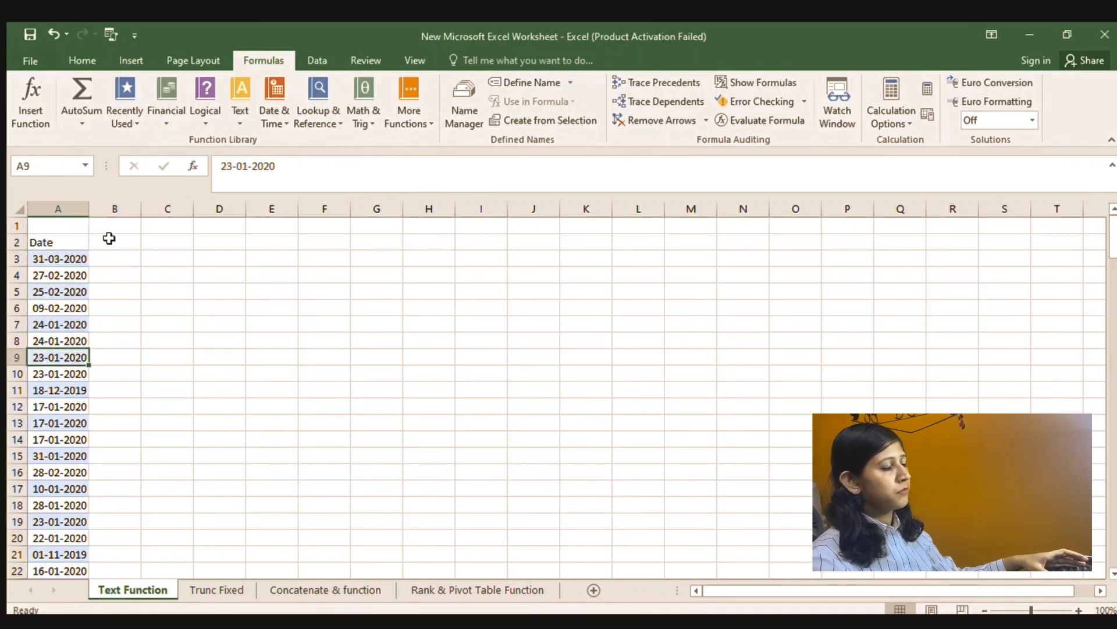
click(112, 259)
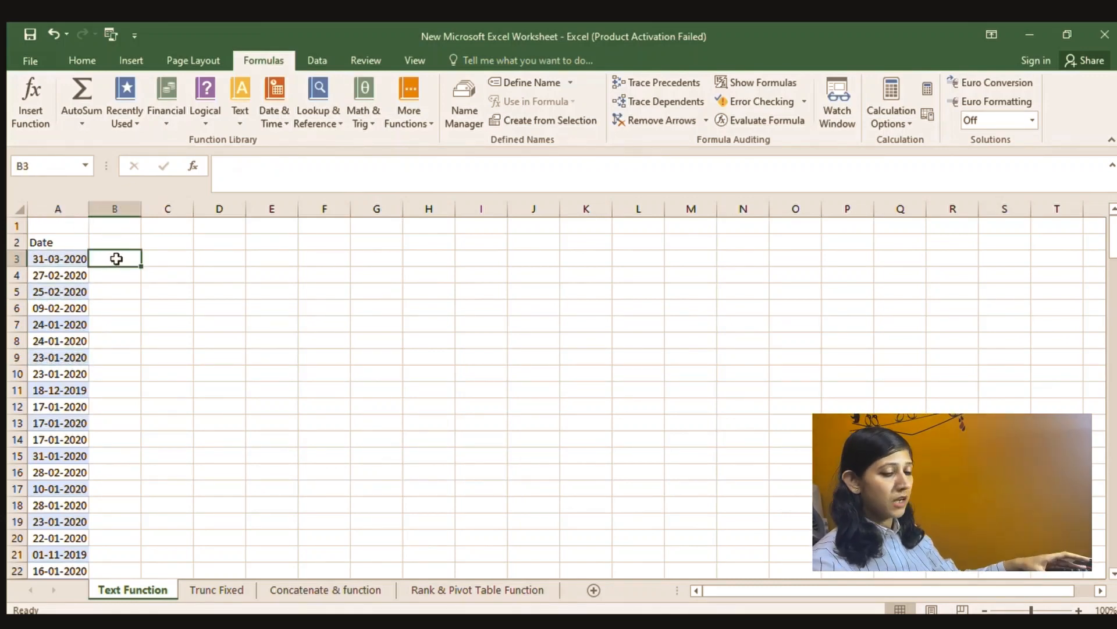
text(+)
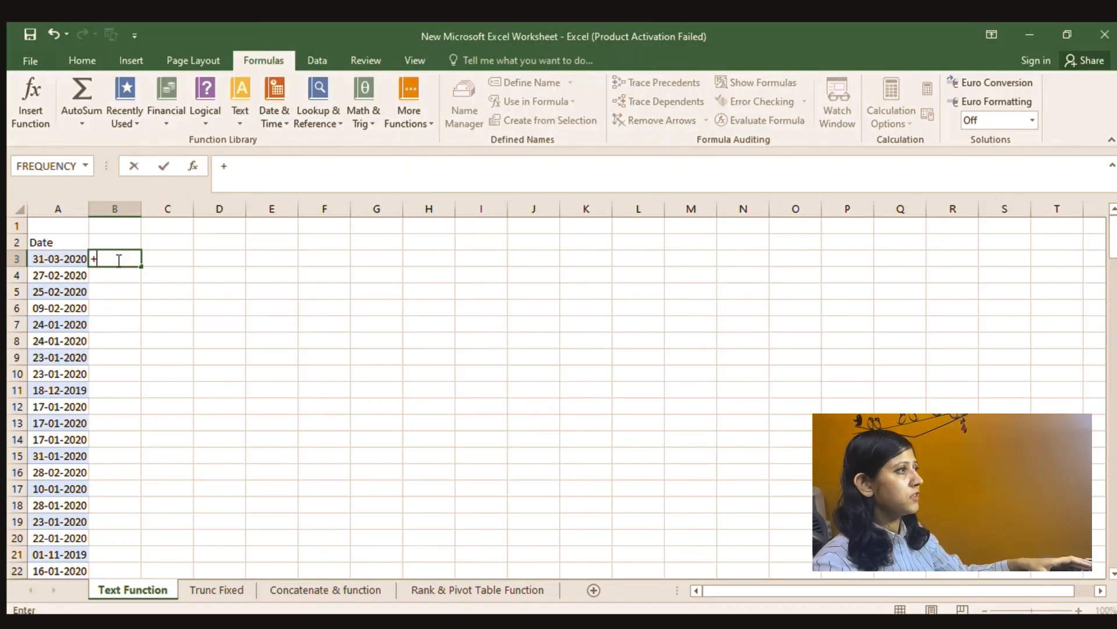
text(text()
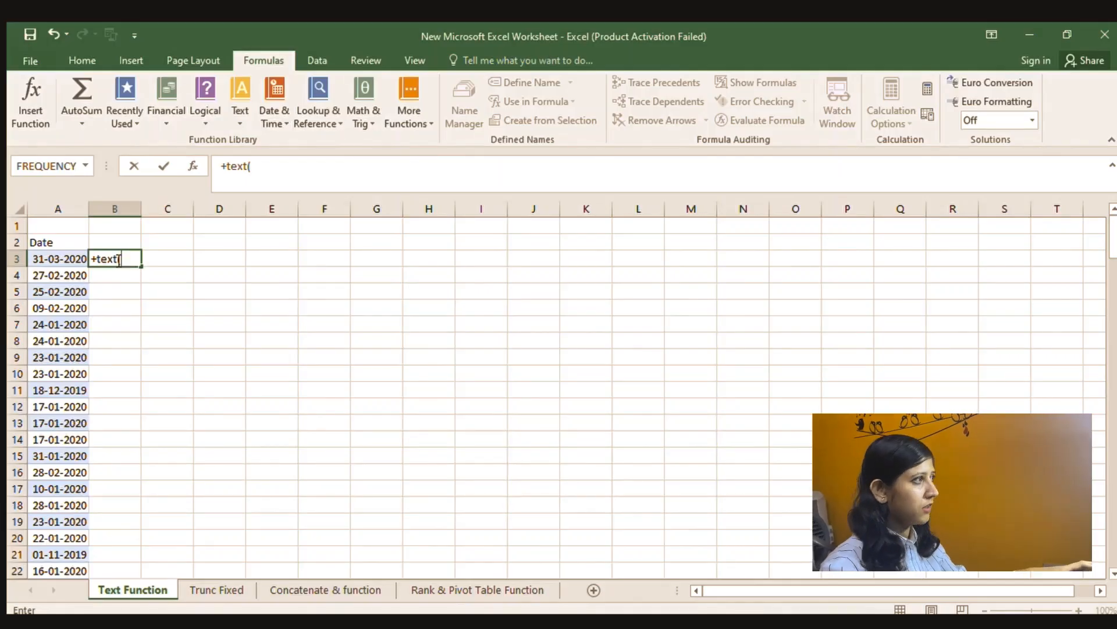
key(Left)
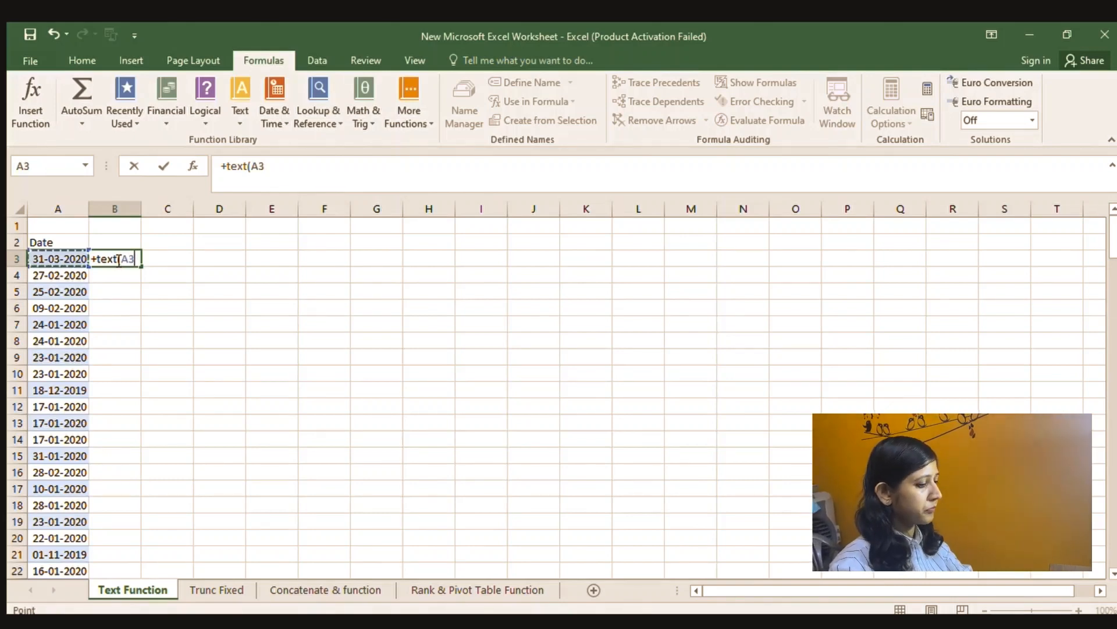
text(,)
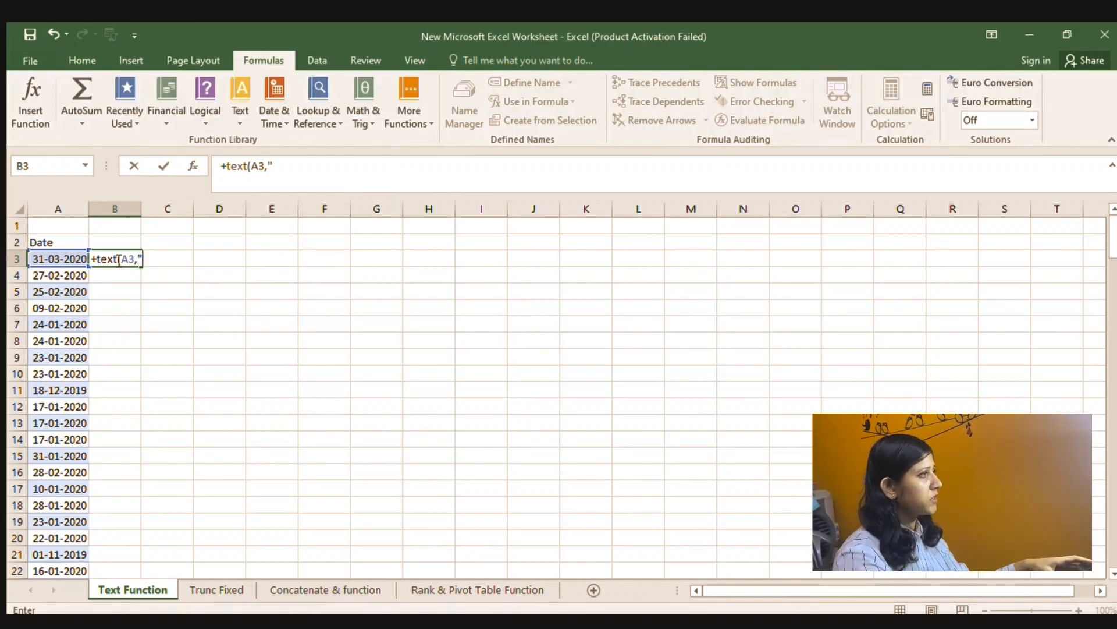
text(mm)
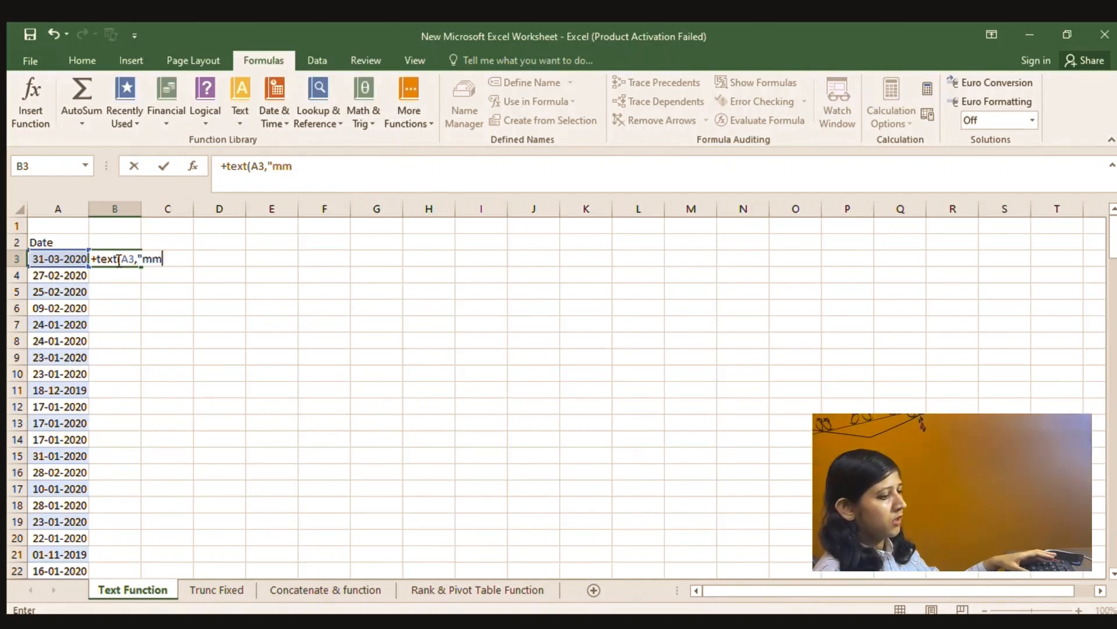
text(m-yy"))
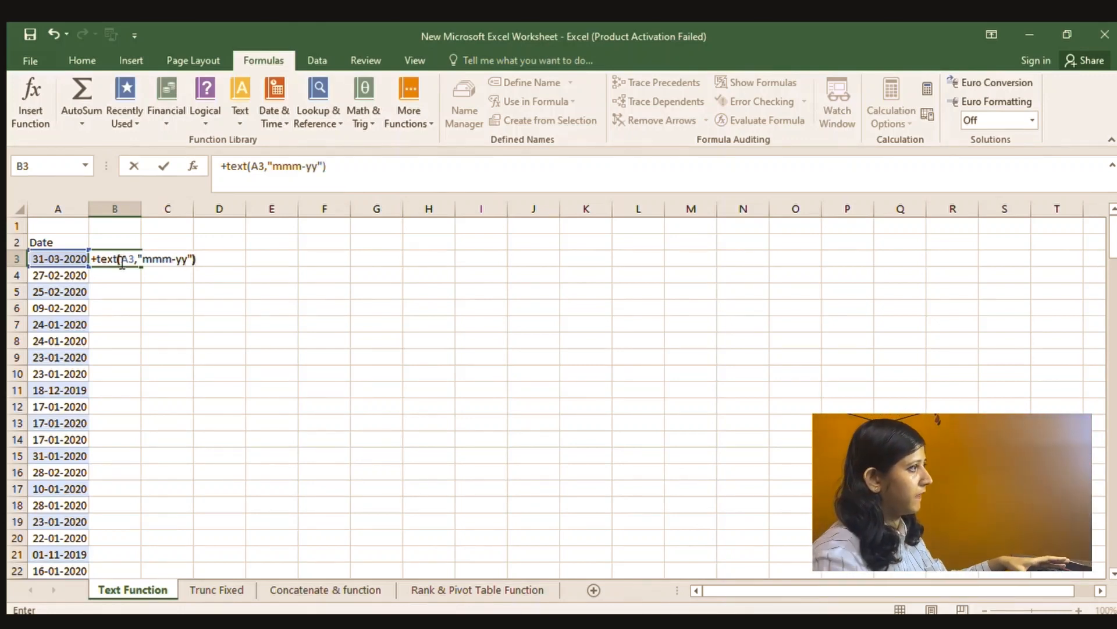
key(Return)
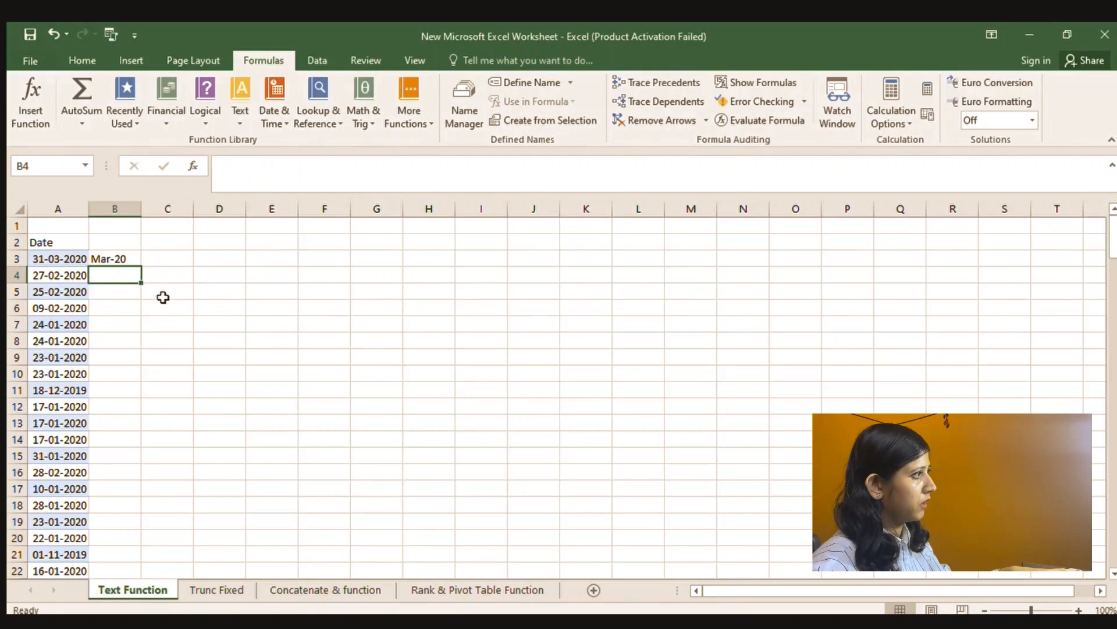
Fill the month-year formula from B3 down column B for all the listed dates
click(132, 261)
drag(142, 267, 130, 538)
scroll(219, 407, up, 20)
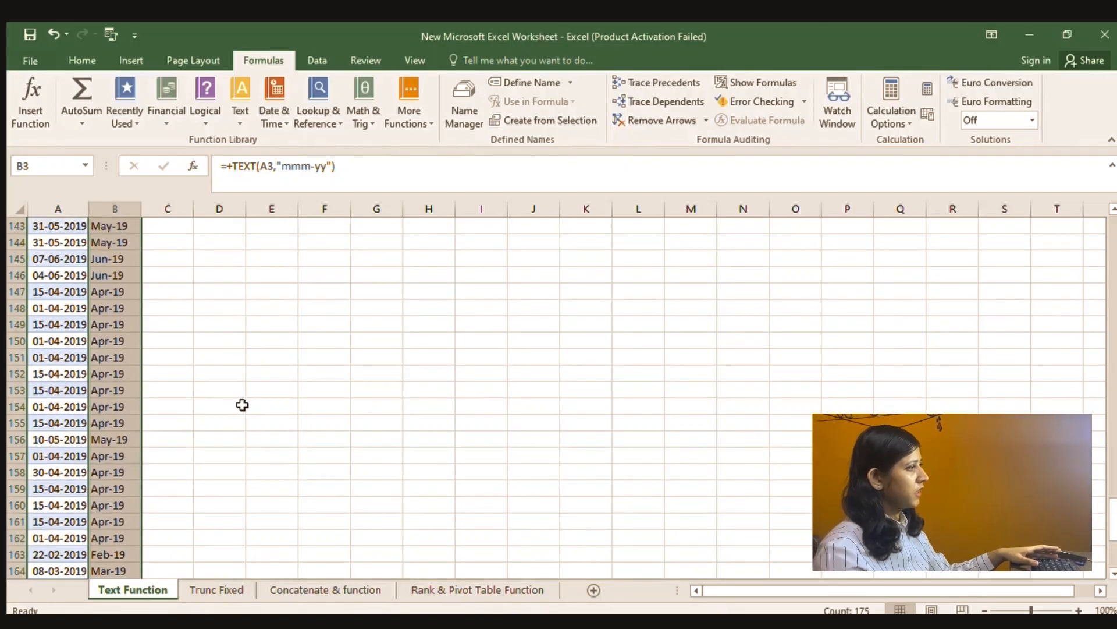
scroll(208, 404, up, 18)
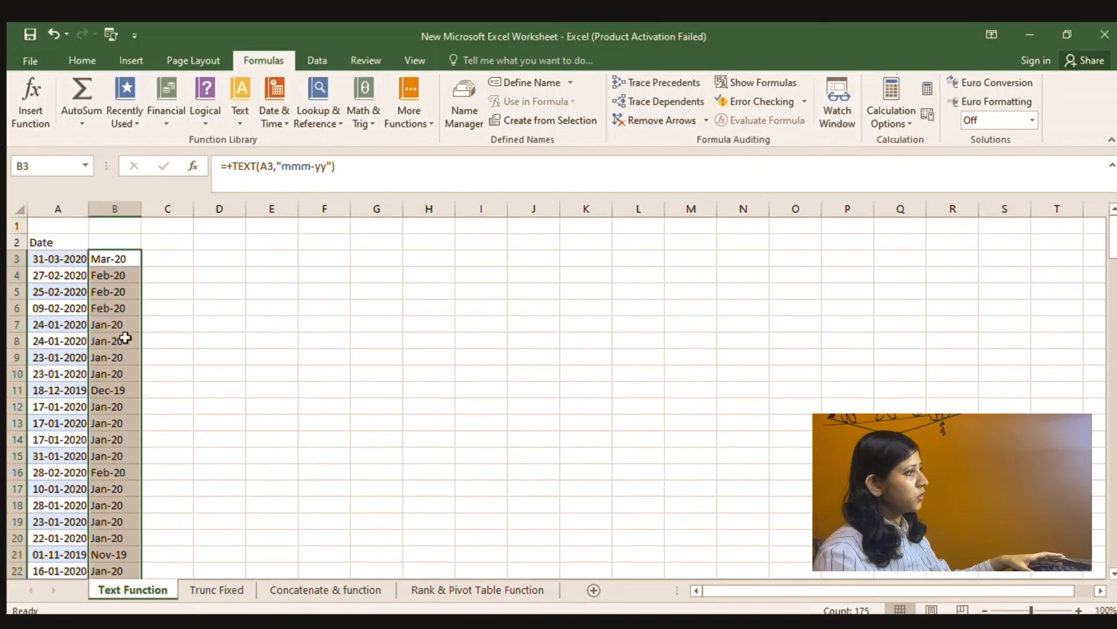
click(113, 256)
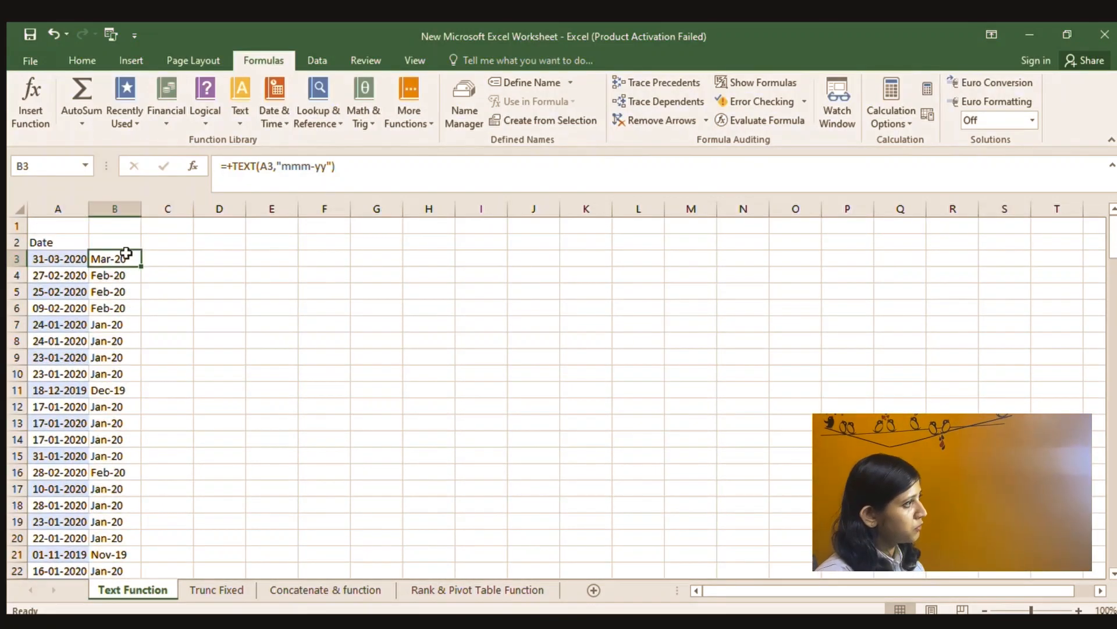
click(123, 242)
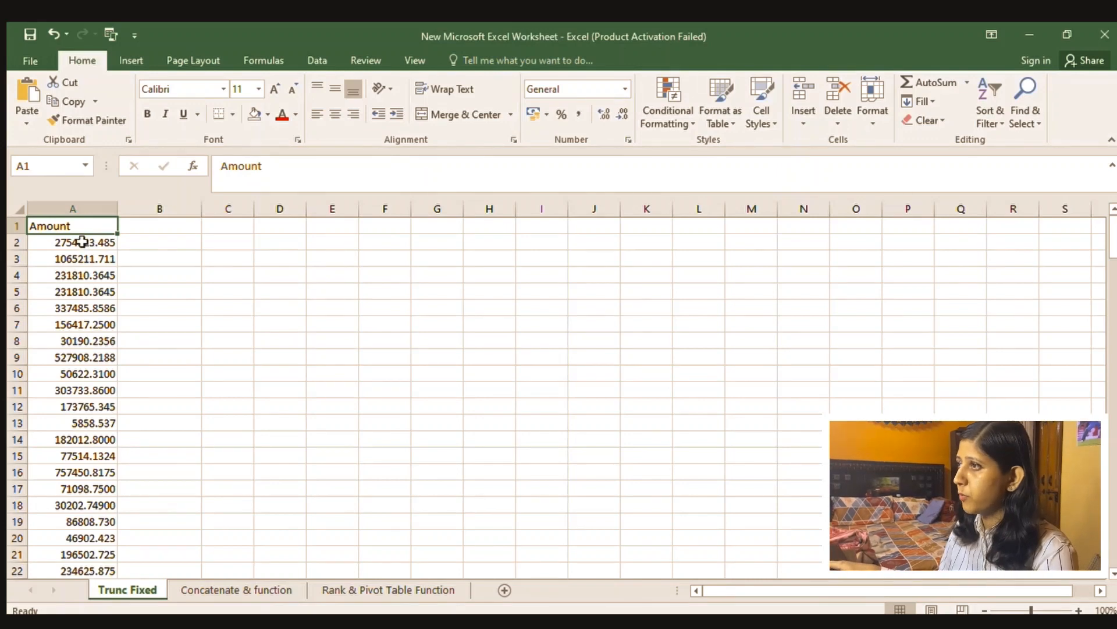
Examine the decimal places of the first few amounts in column A of the Trunc Fixed sheet
click(81, 242)
click(70, 226)
click(70, 256)
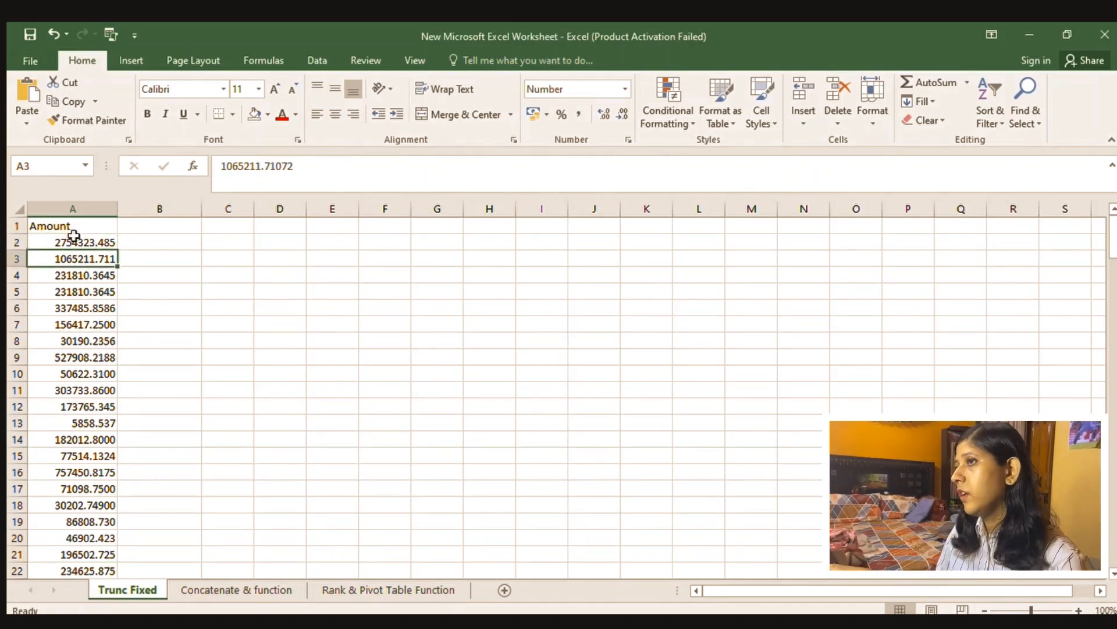
click(76, 240)
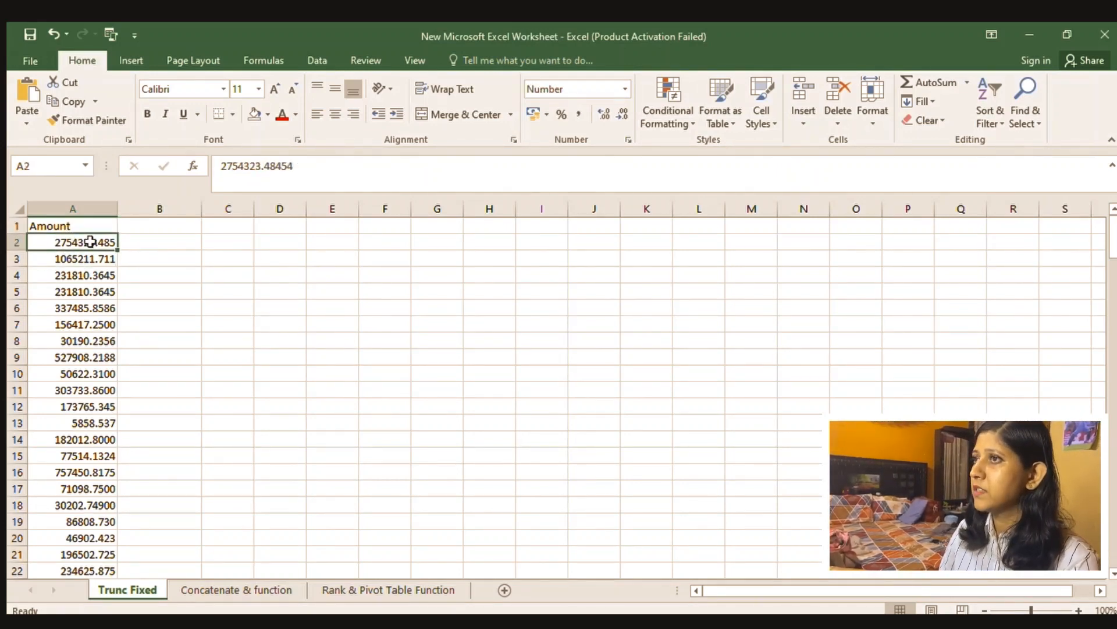
key(Up)
key(Down)
key(Down)
key(Down)
key(Down)
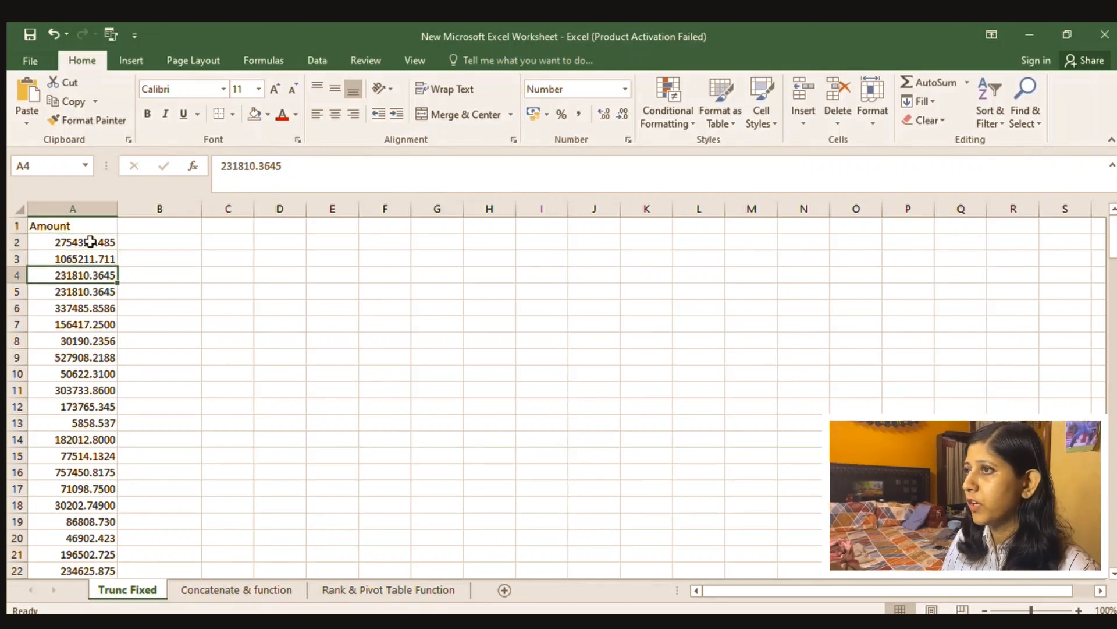
key(Up)
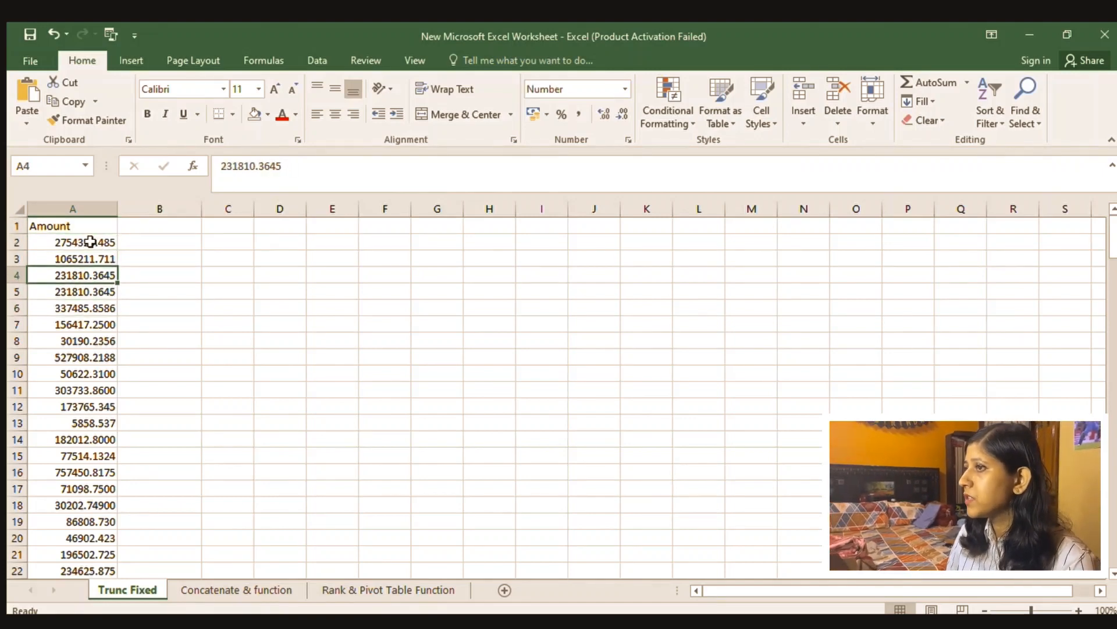
key(Up)
key(Up)
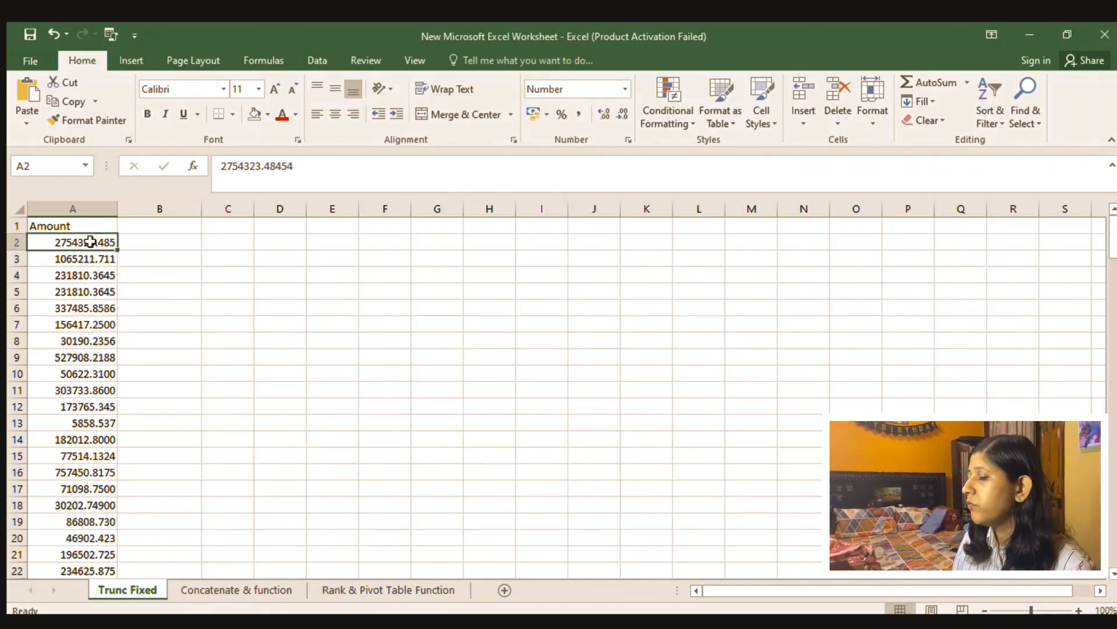
key(Down)
key(Down)
key(Down)
key(Down)
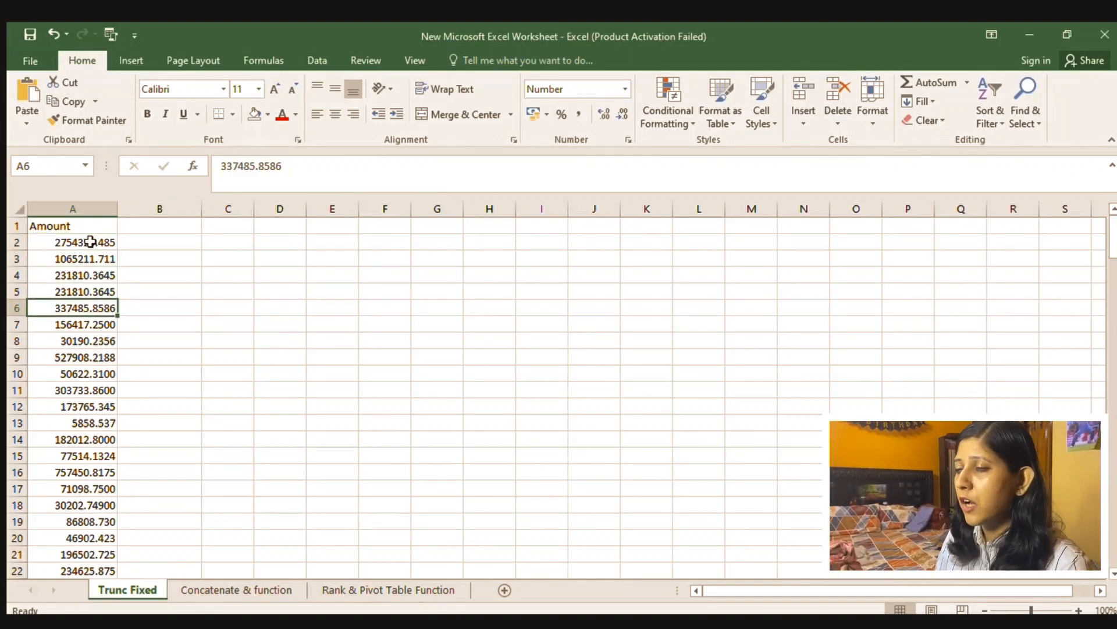
key(Up)
key(Up)
key(Up)
key(Up)
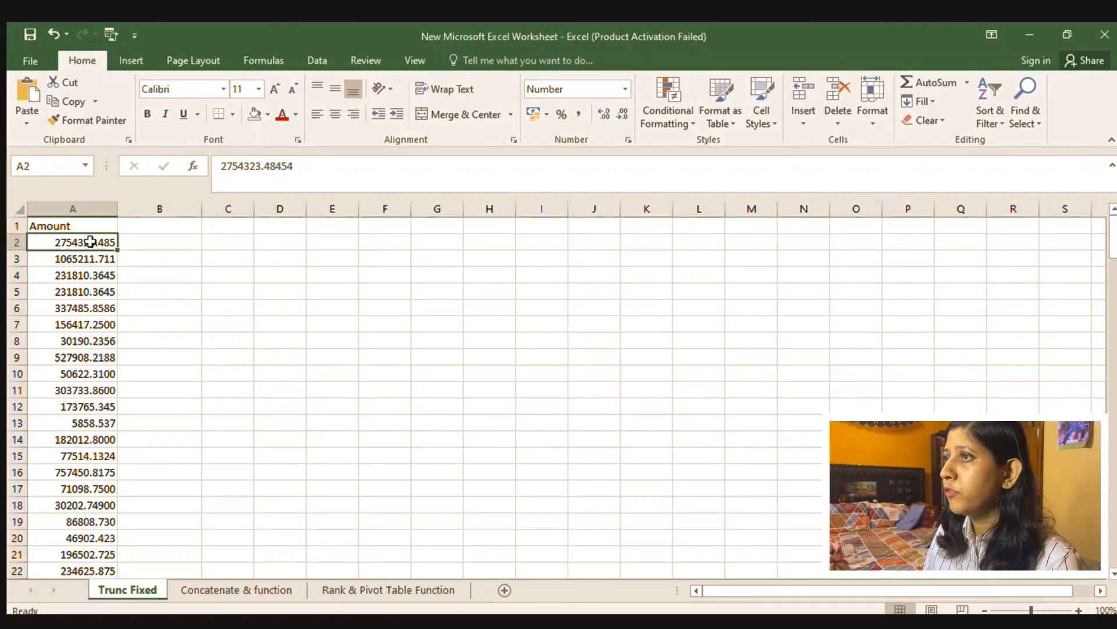
Enter =TRUNC(A2,3) in B2 and fill it down column B for all the amounts
key(Right)
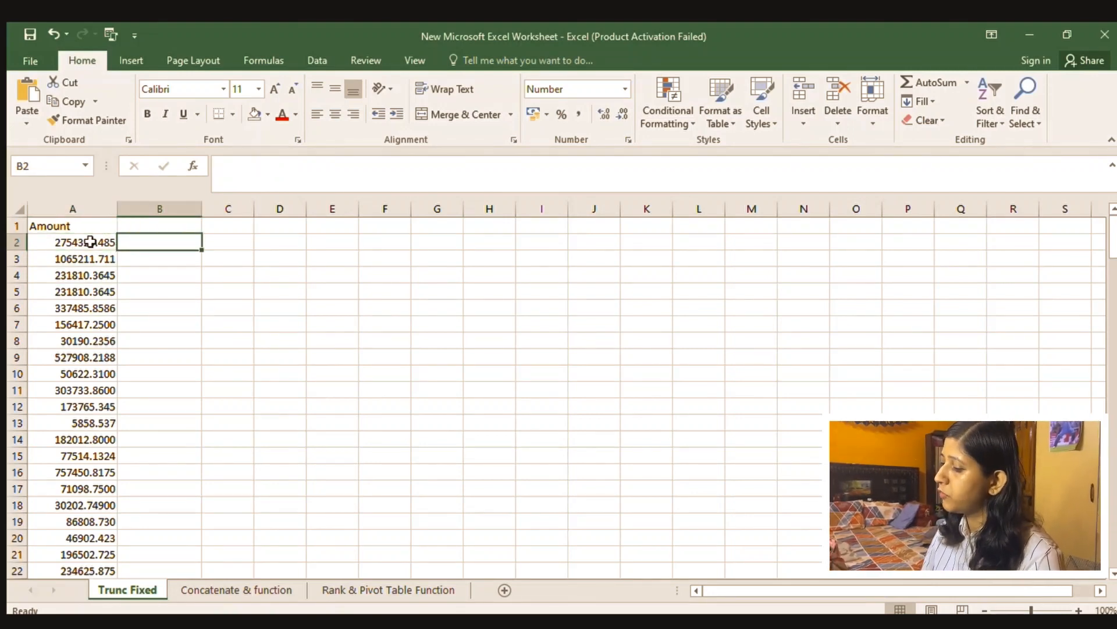
text(+)
key(Escape)
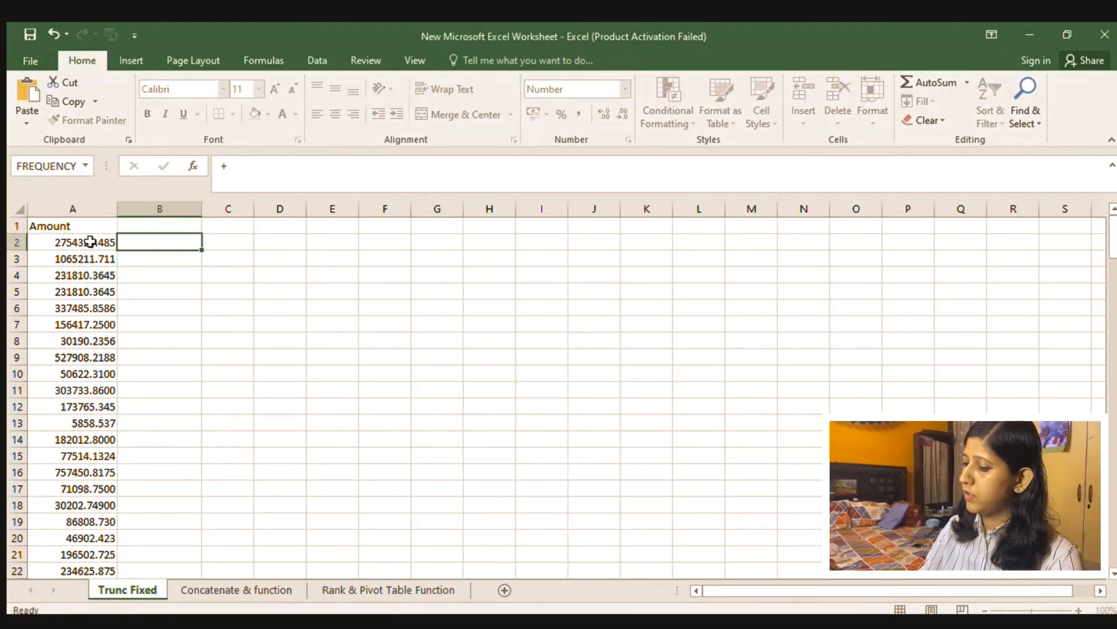
text(=)
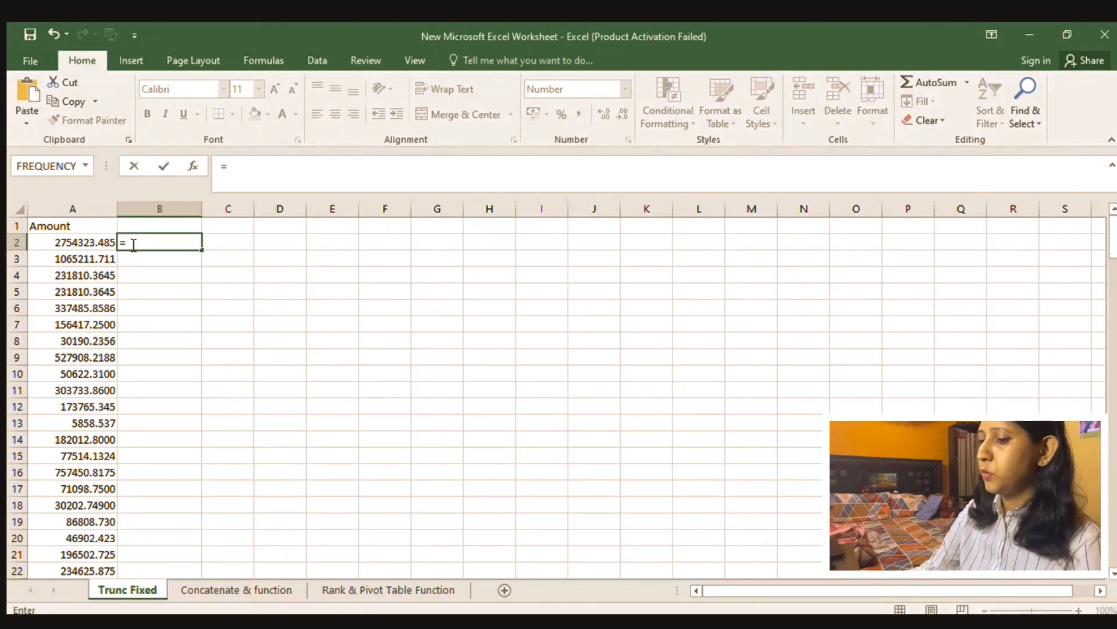
text(trun)
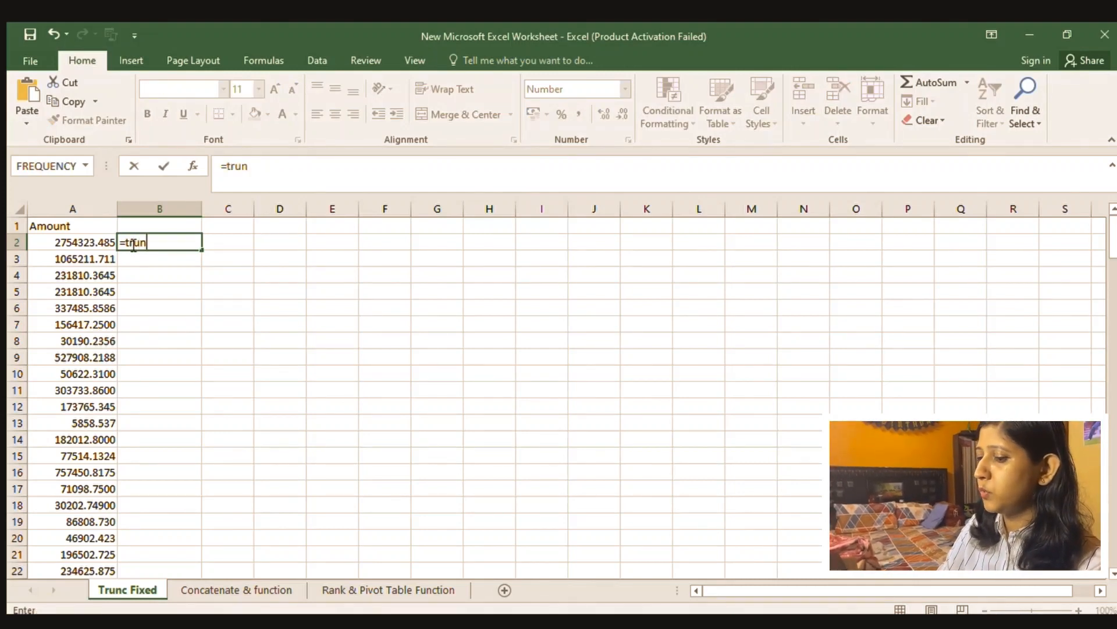
text(c)
key(Tab)
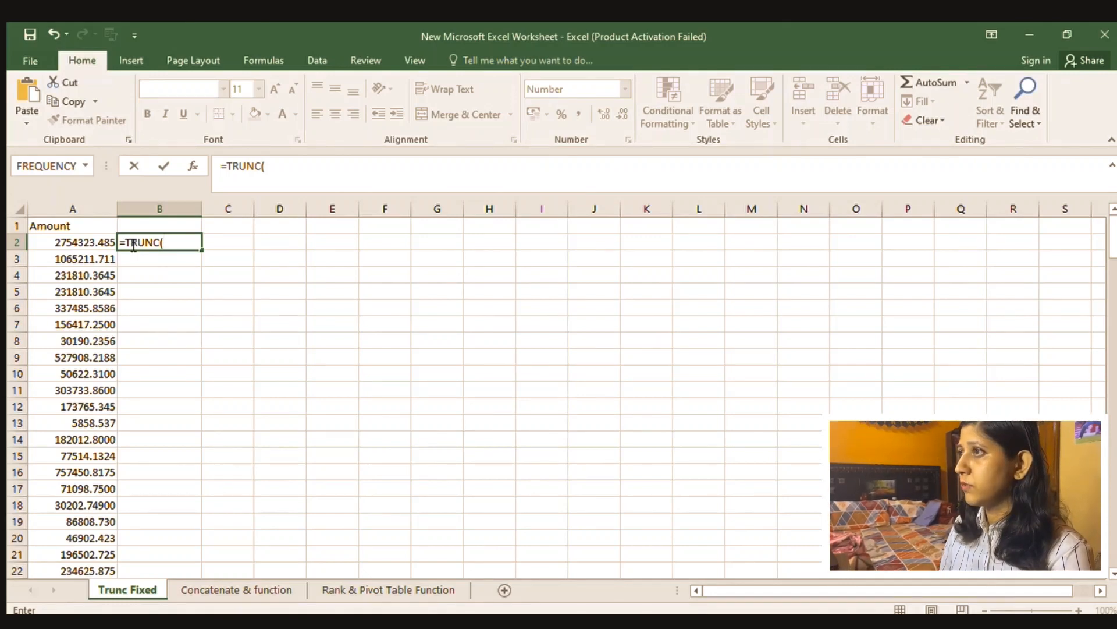
key(Left)
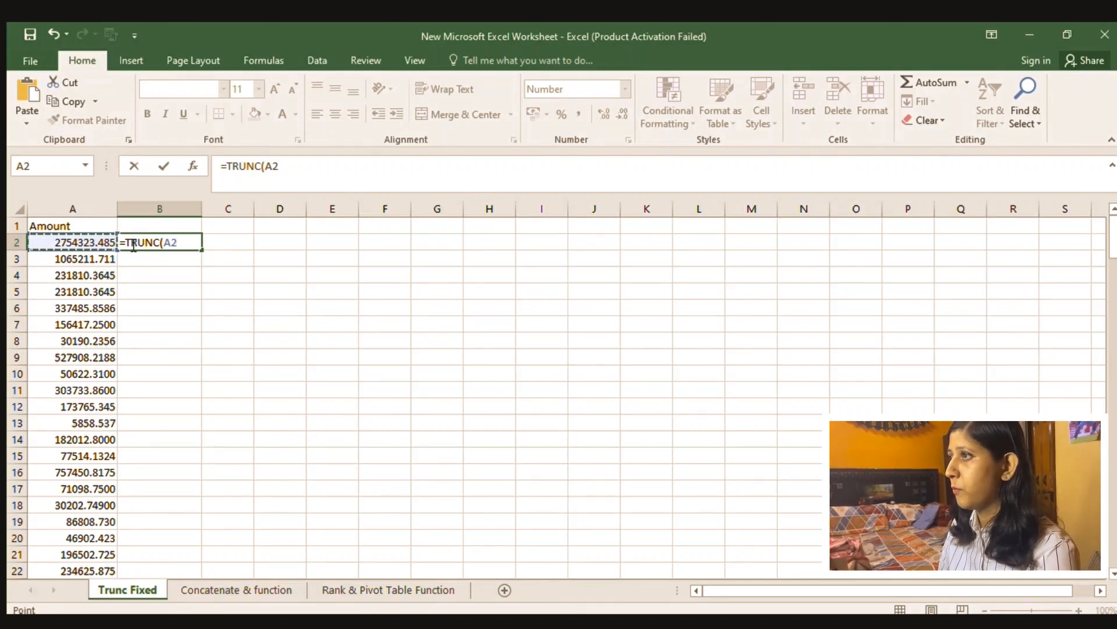
text(,3)
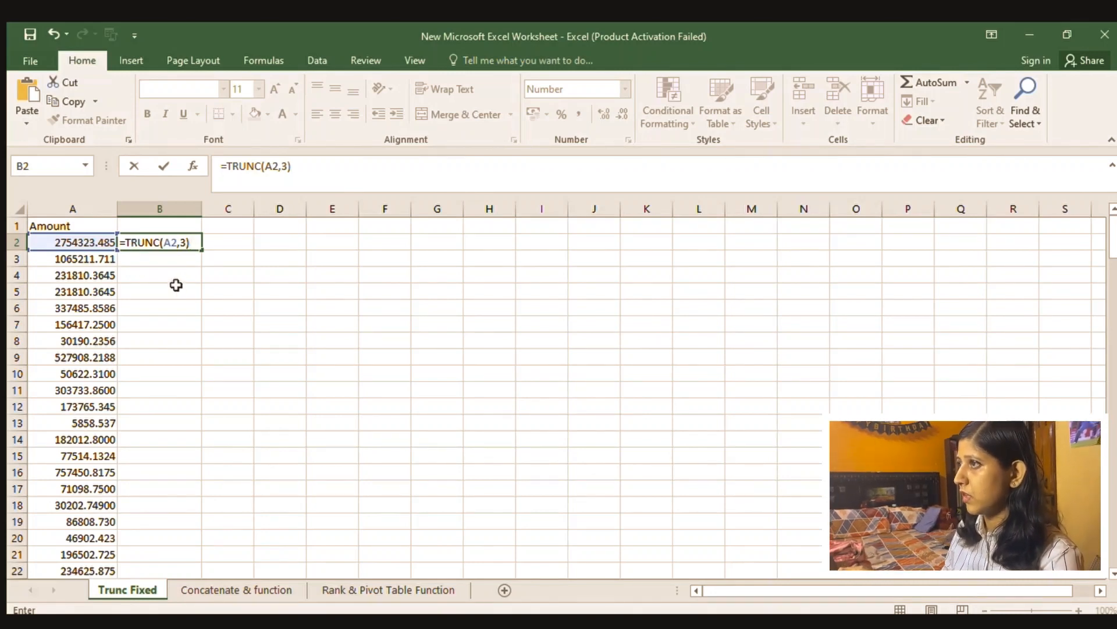
key(Return)
click(163, 242)
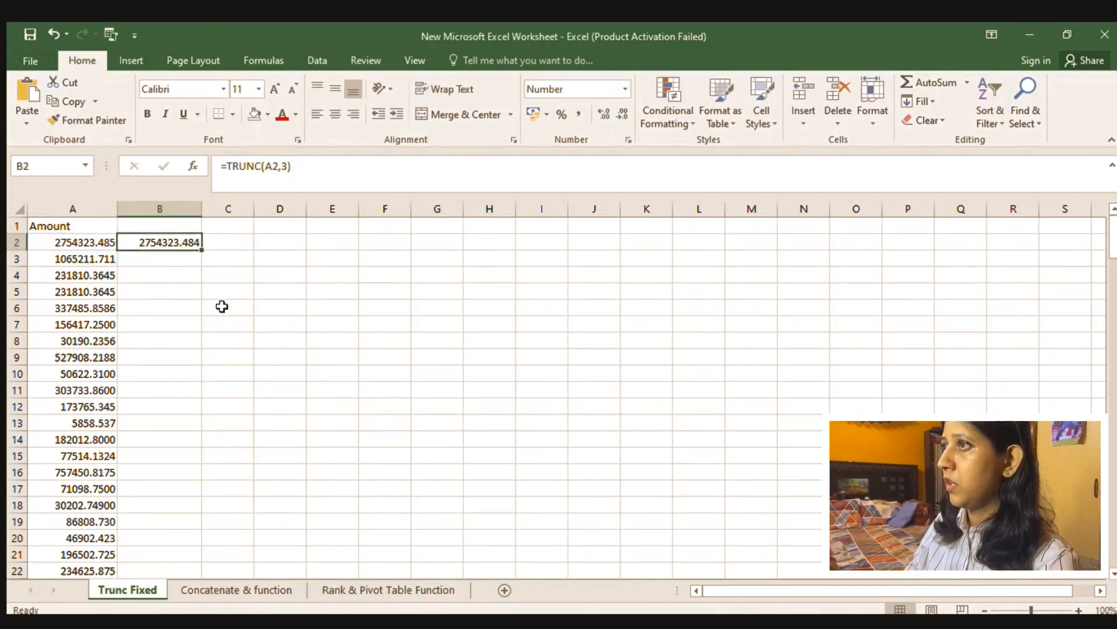
double_click(202, 249)
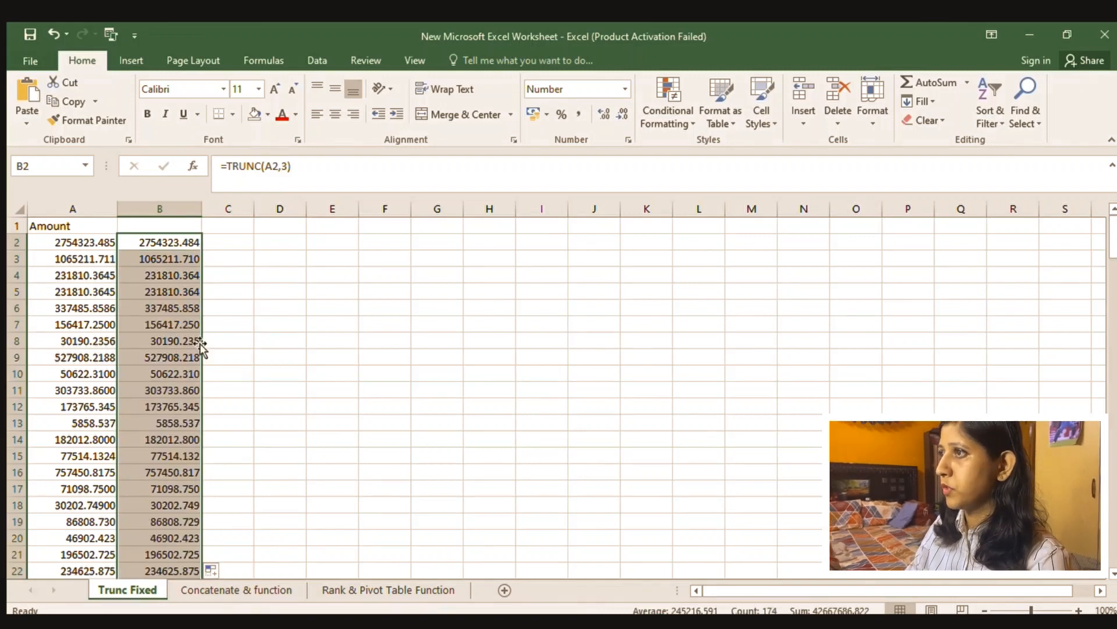
Compare the truncated values in column B with the original amounts in column A
scroll(201, 348, down, 9)
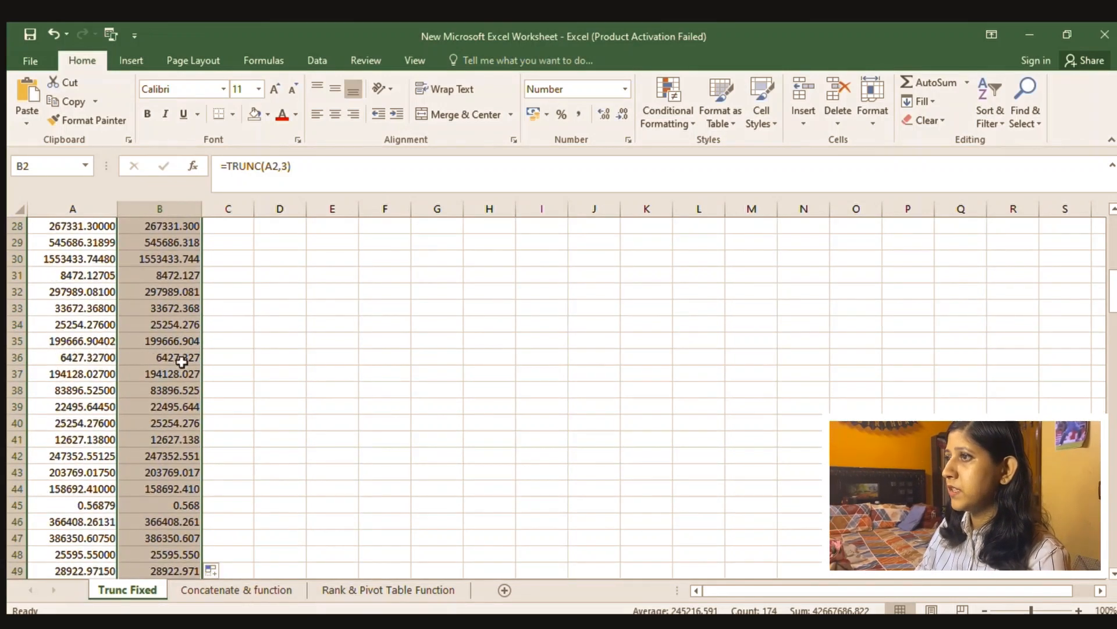
click(181, 357)
click(171, 389)
click(171, 406)
click(169, 455)
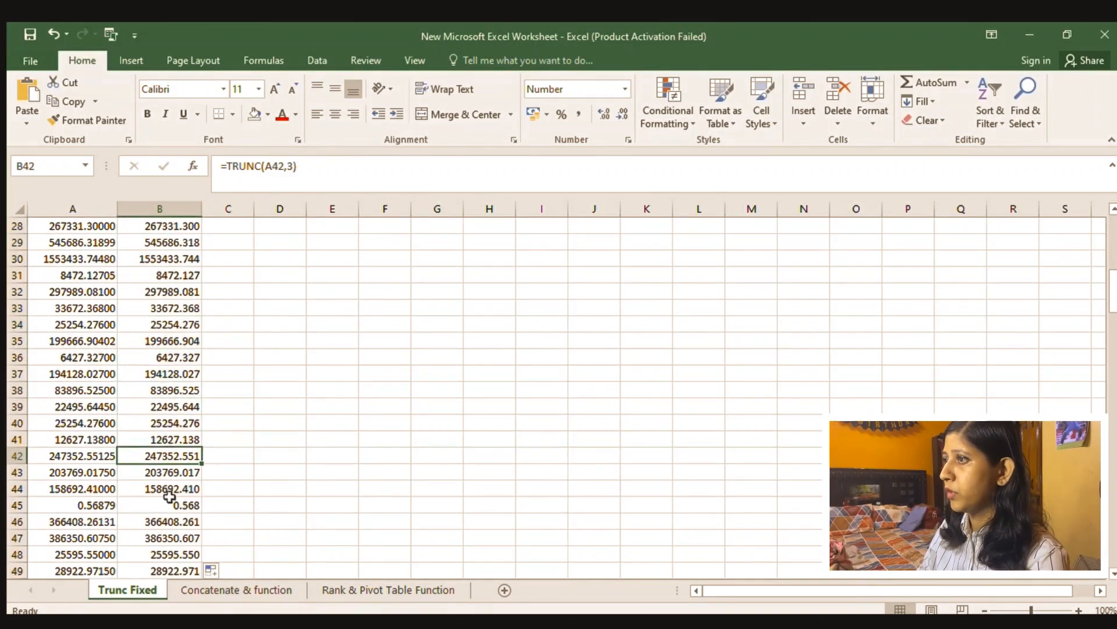
click(170, 502)
click(166, 537)
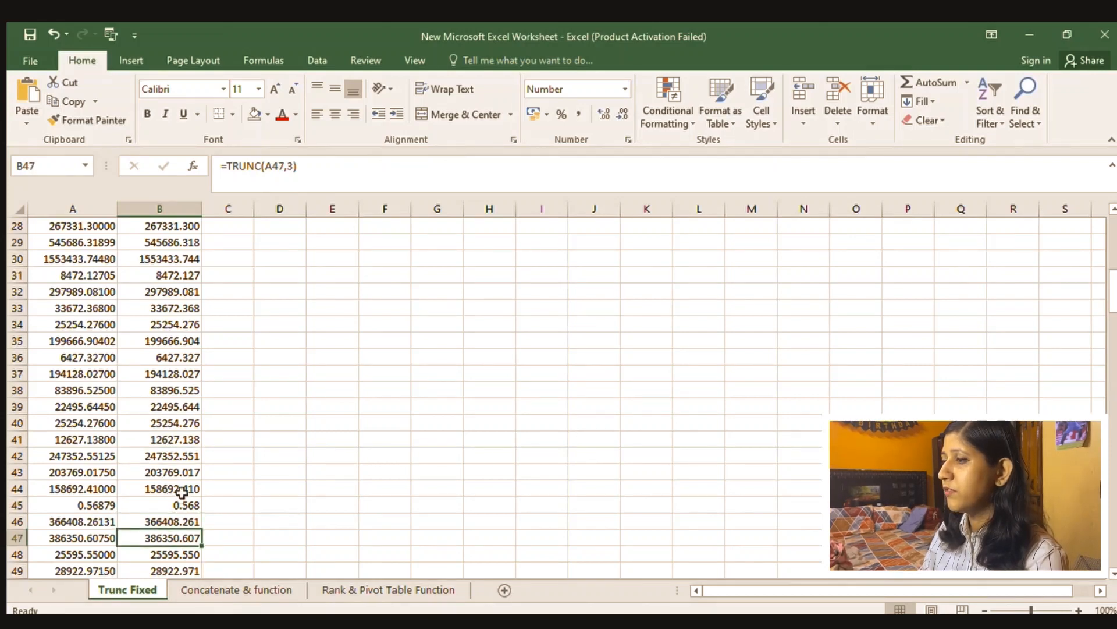
scroll(181, 492, up, 9)
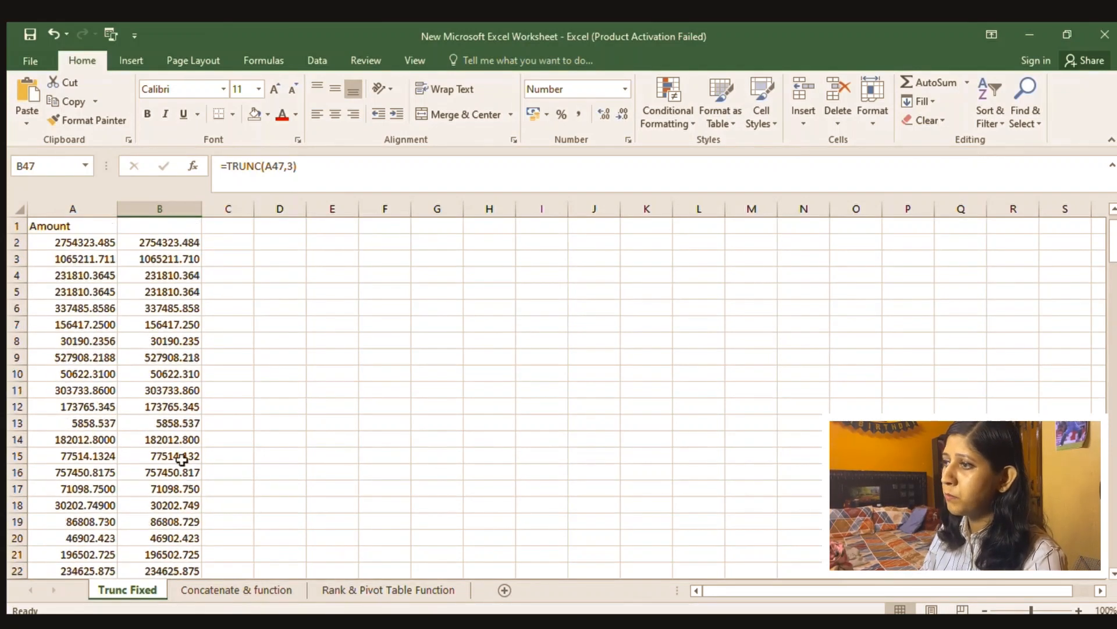
click(93, 258)
click(92, 373)
click(96, 208)
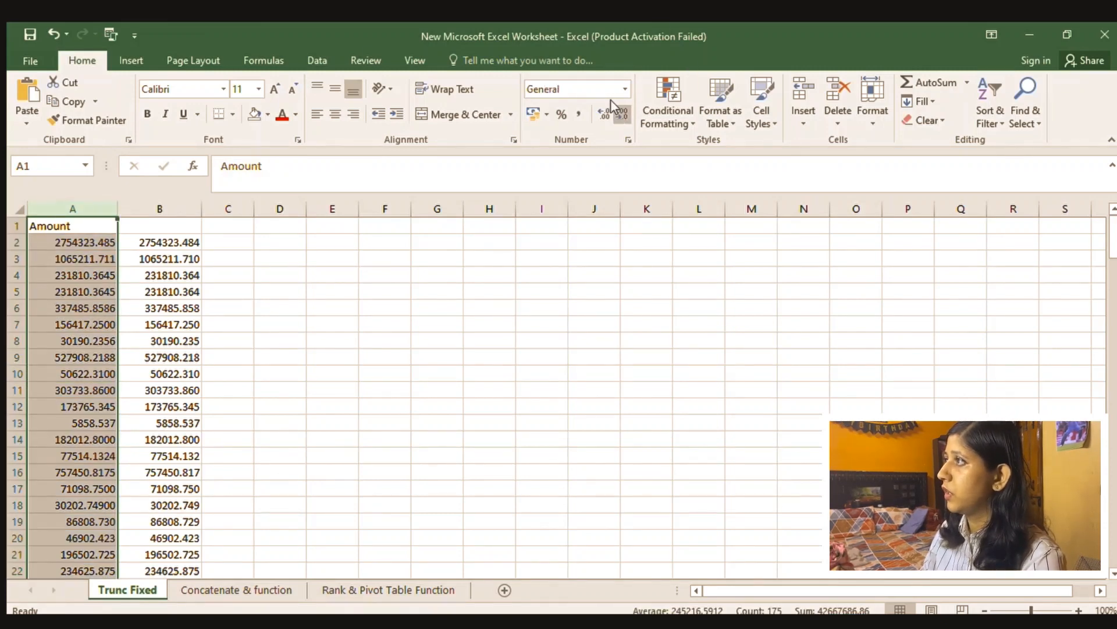
click(185, 229)
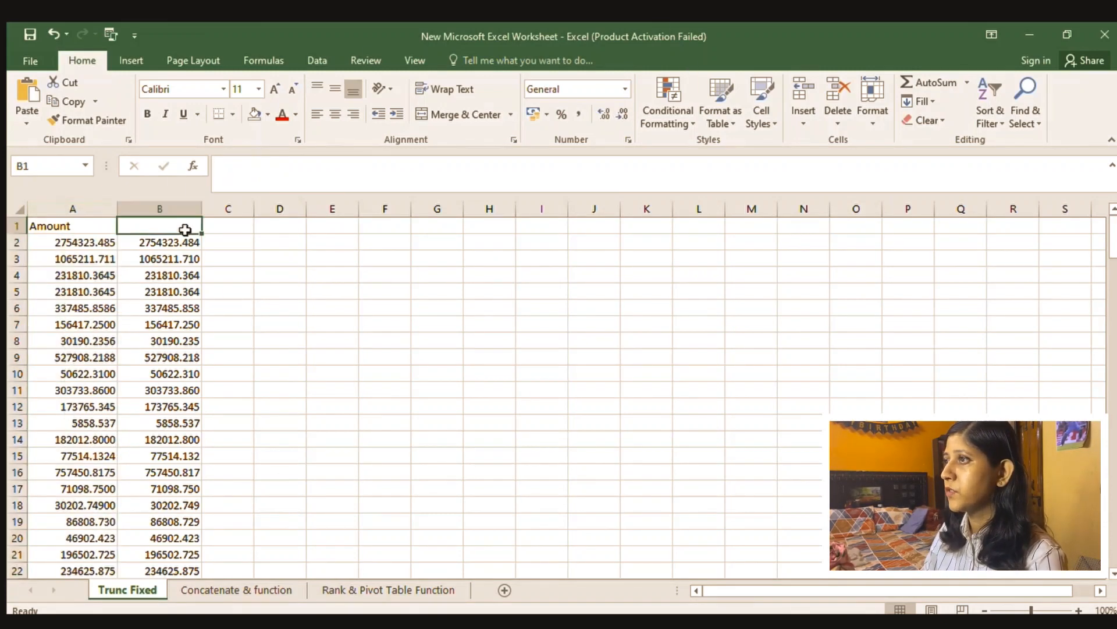
Label the result columns by entering the headers Trunc in B1 and Fixed in C1
text(Trunc)
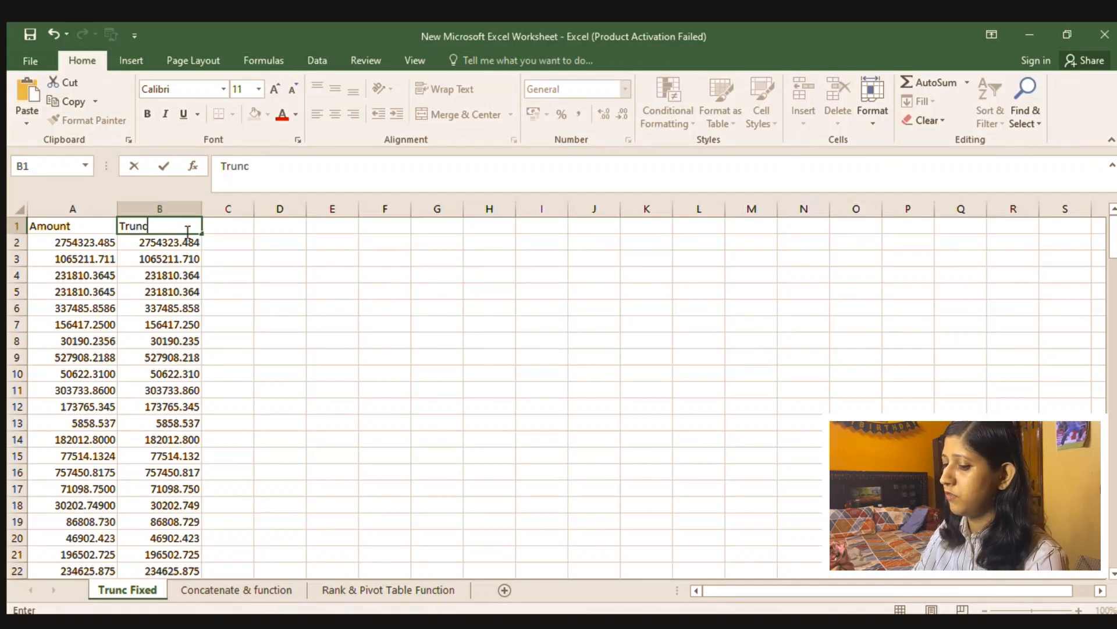
key(Return)
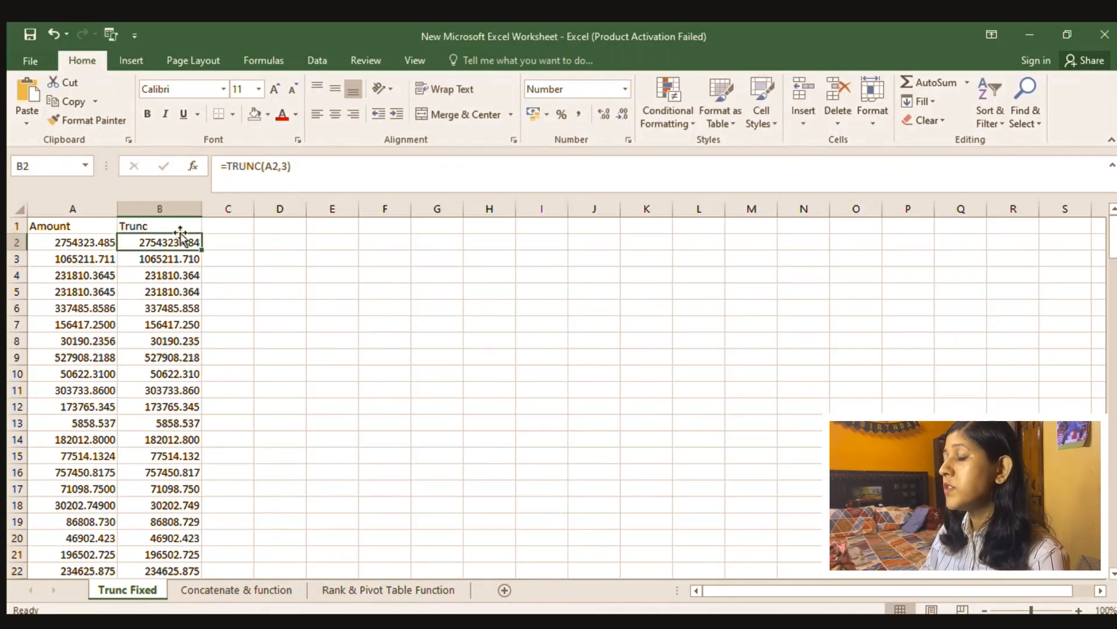
click(226, 225)
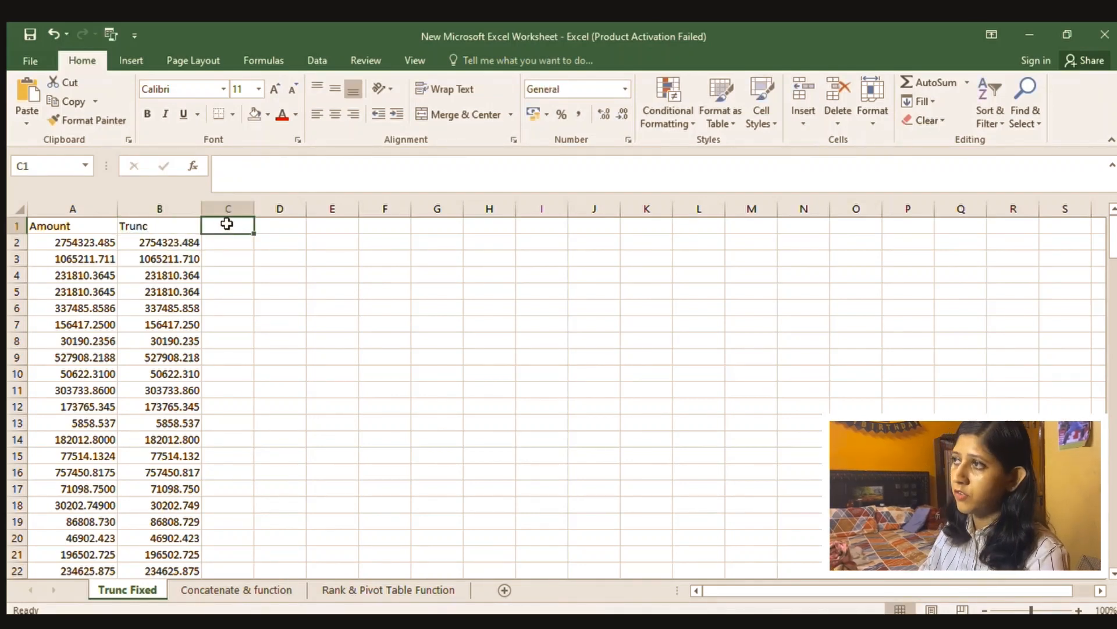
text(Fixed)
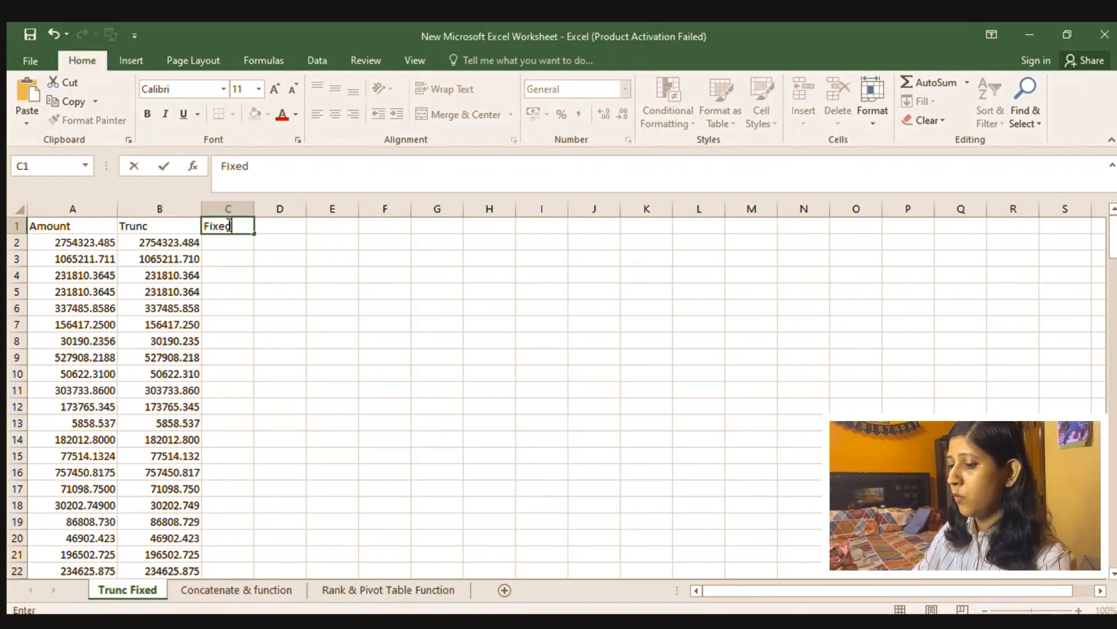
key(Return)
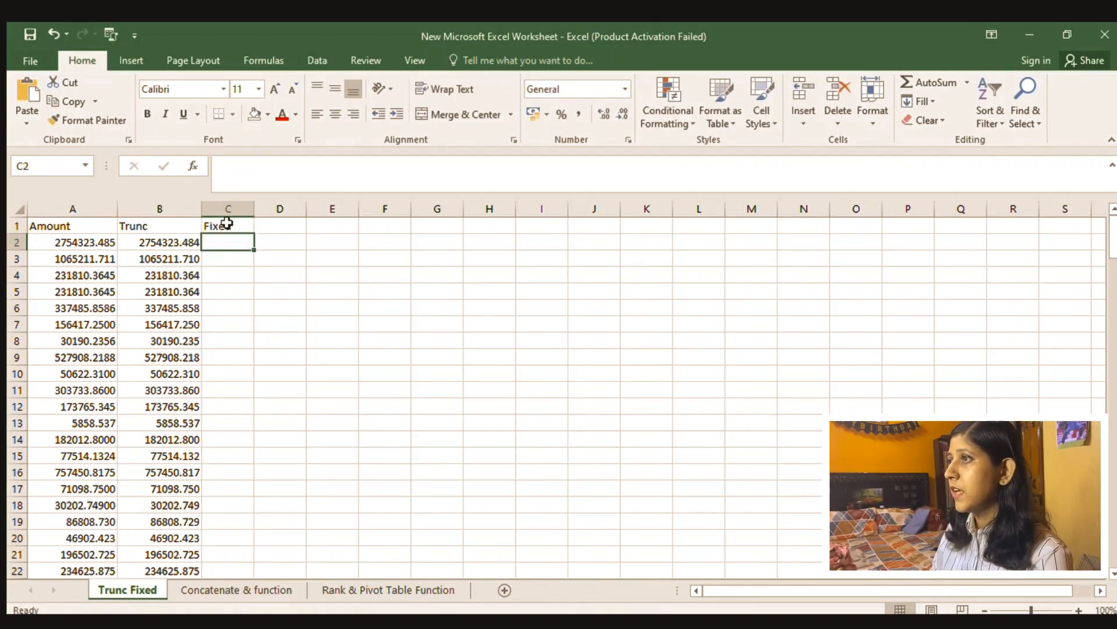
Examine the truncated values and their formulas in the first rows of column B against the original amounts
key(Left)
key(Left)
key(Right)
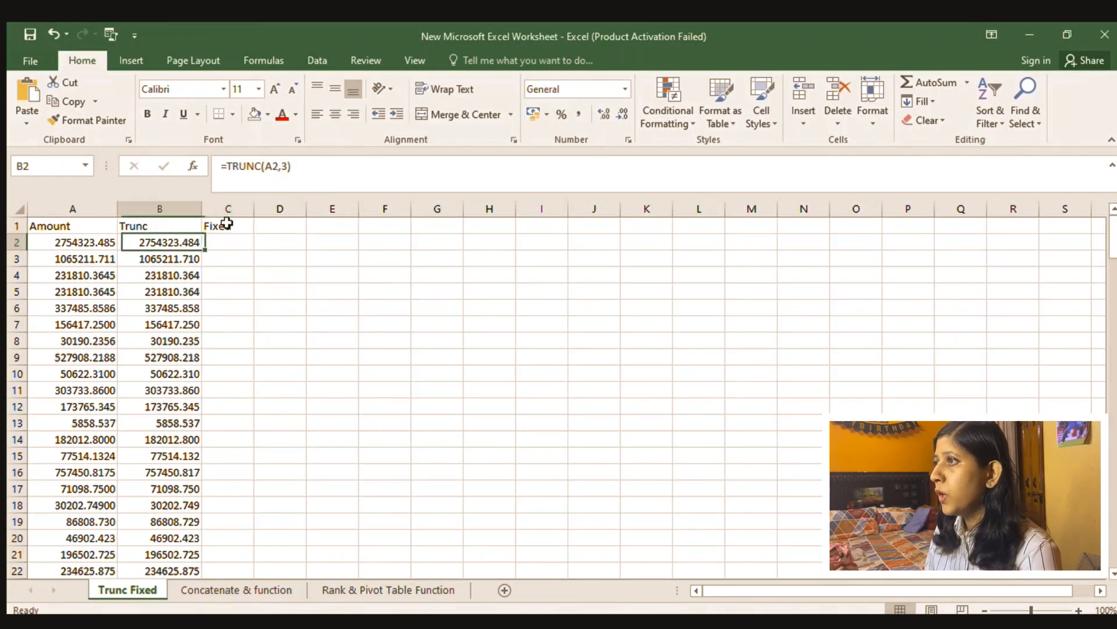
key(Left)
key(Right)
key(Down)
key(Down)
key(Down)
key(Down)
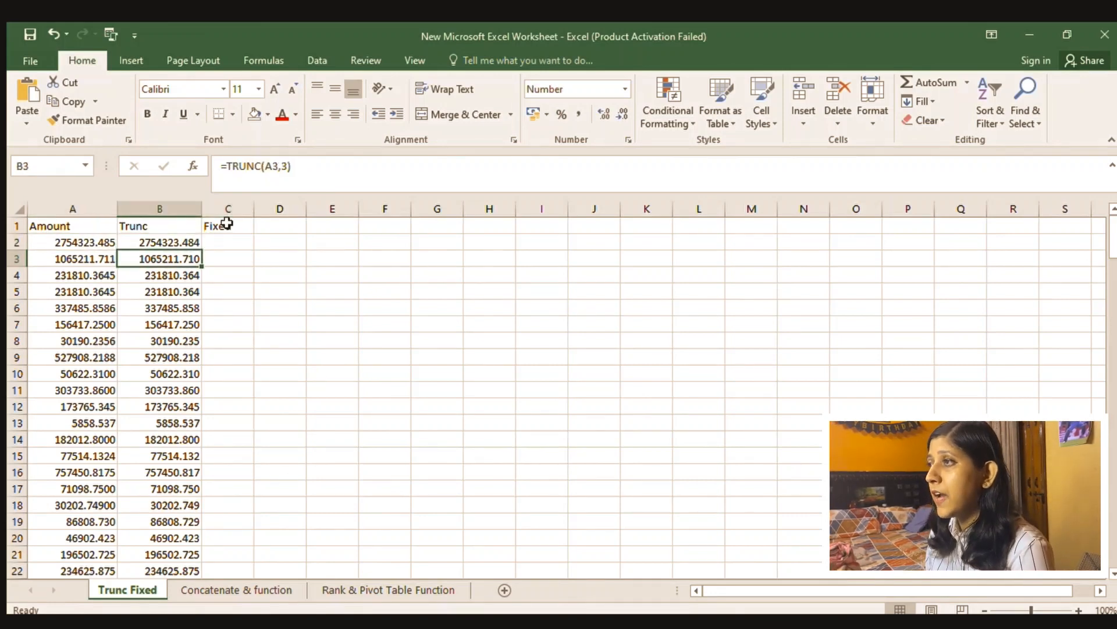
key(Up)
key(Up)
key(Up)
key(Up)
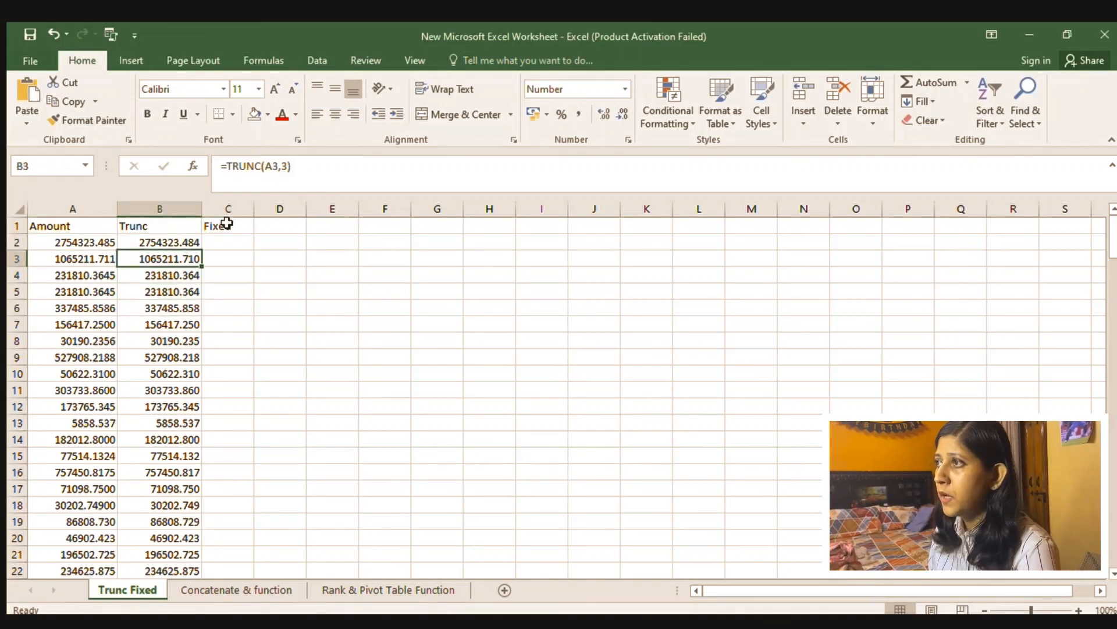
key(Down)
key(Down)
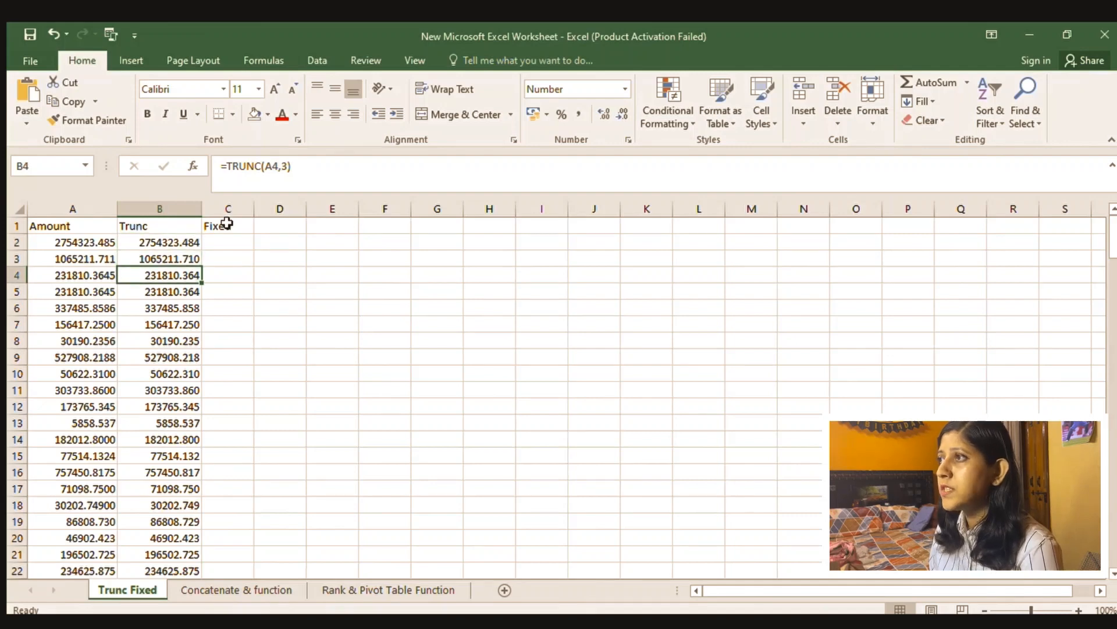
key(Up)
key(Up)
Enter =FIXED(A2,3,TRUE) in C2 and fill it down column C for all the amounts
key(Right)
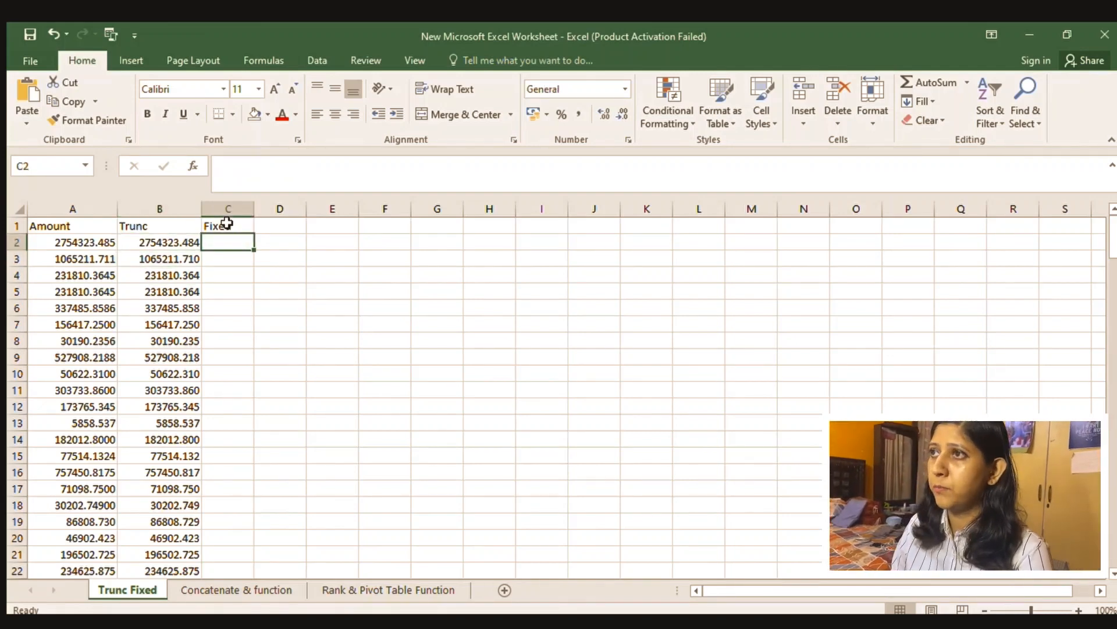
text(=fi)
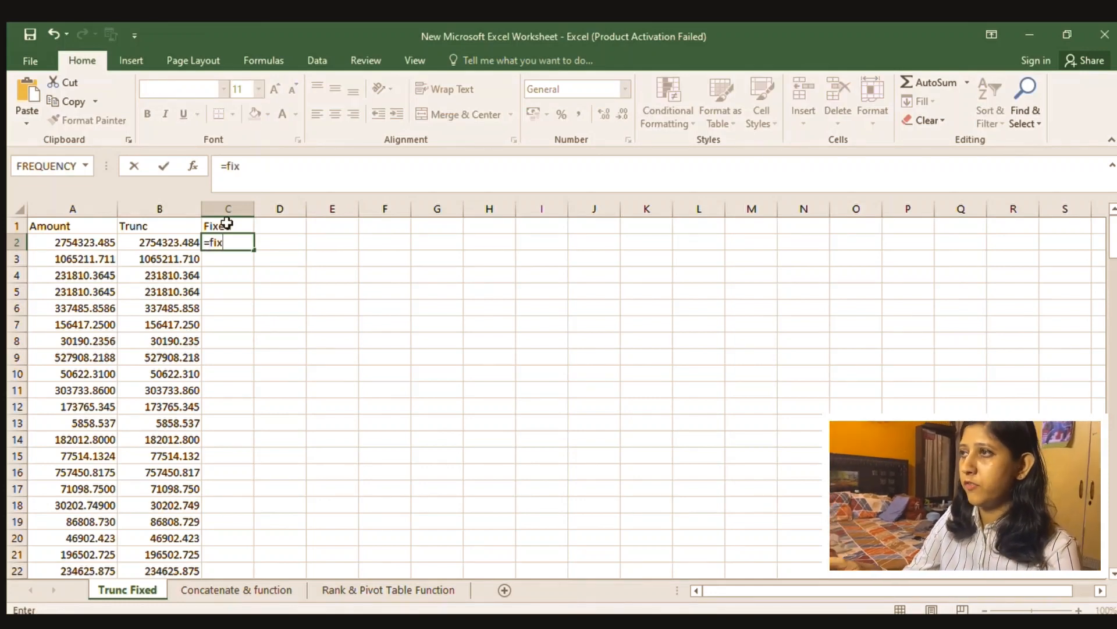
text(x)
key(Tab)
click(96, 242)
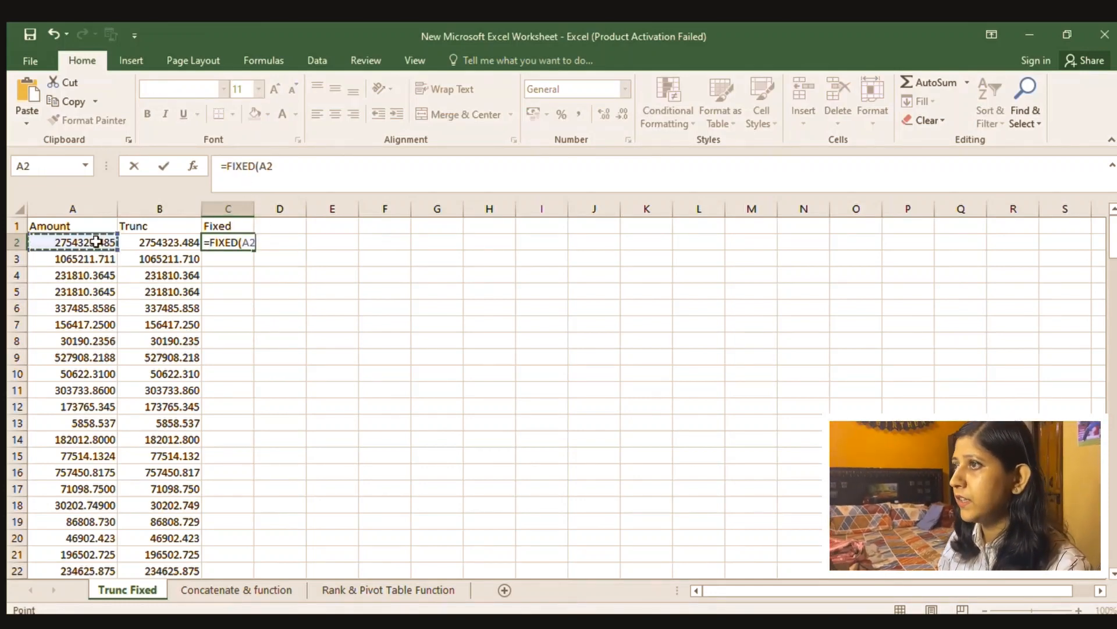
text(,)
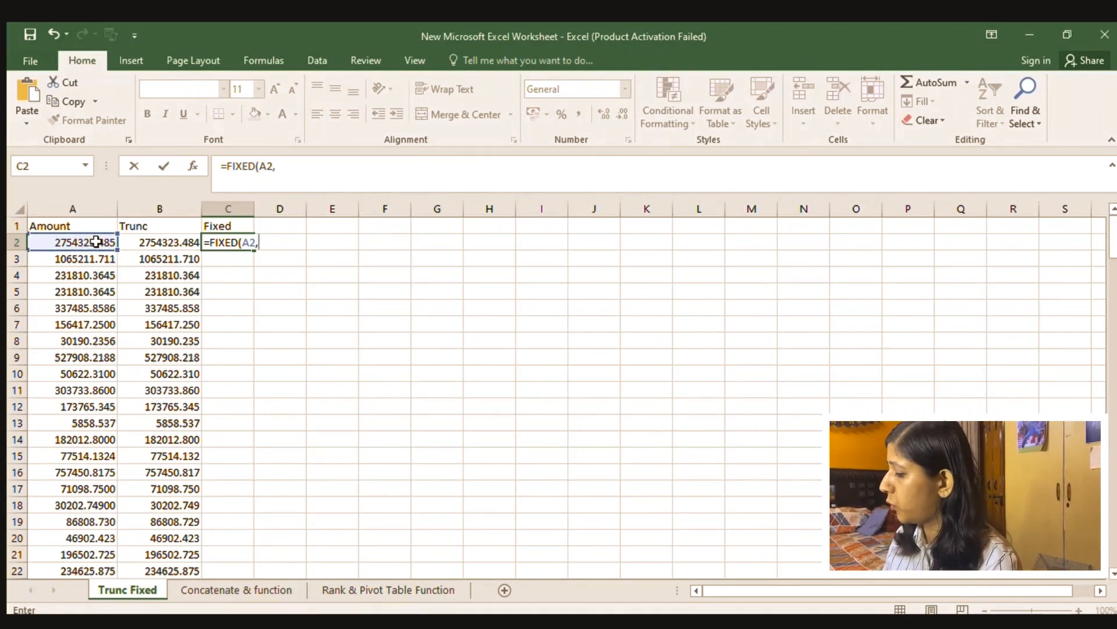
text(3)
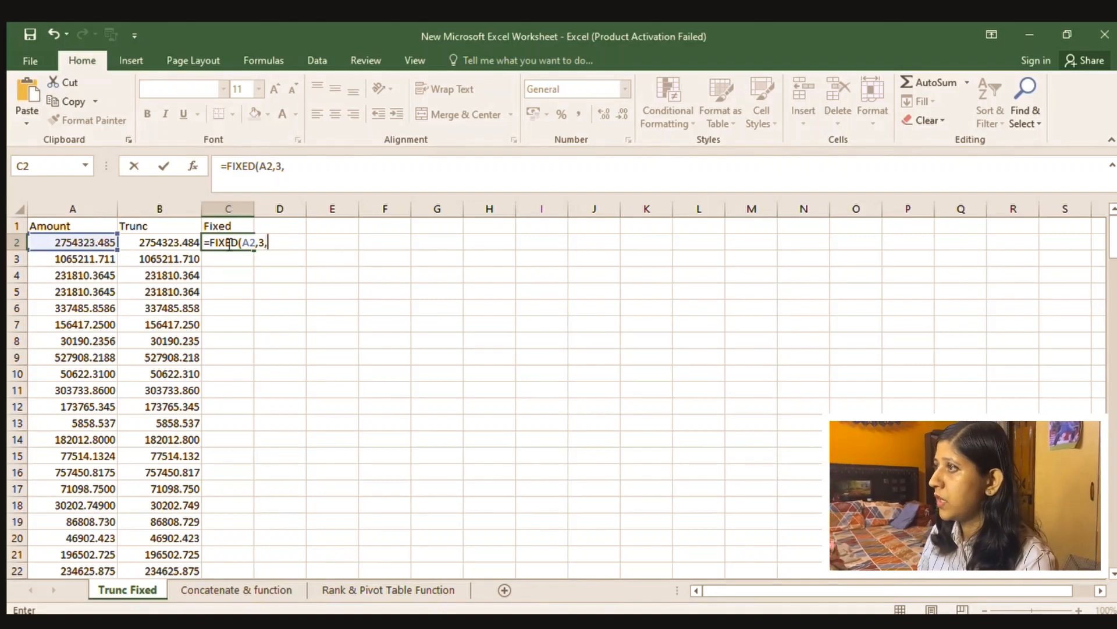
text(,TRUE)
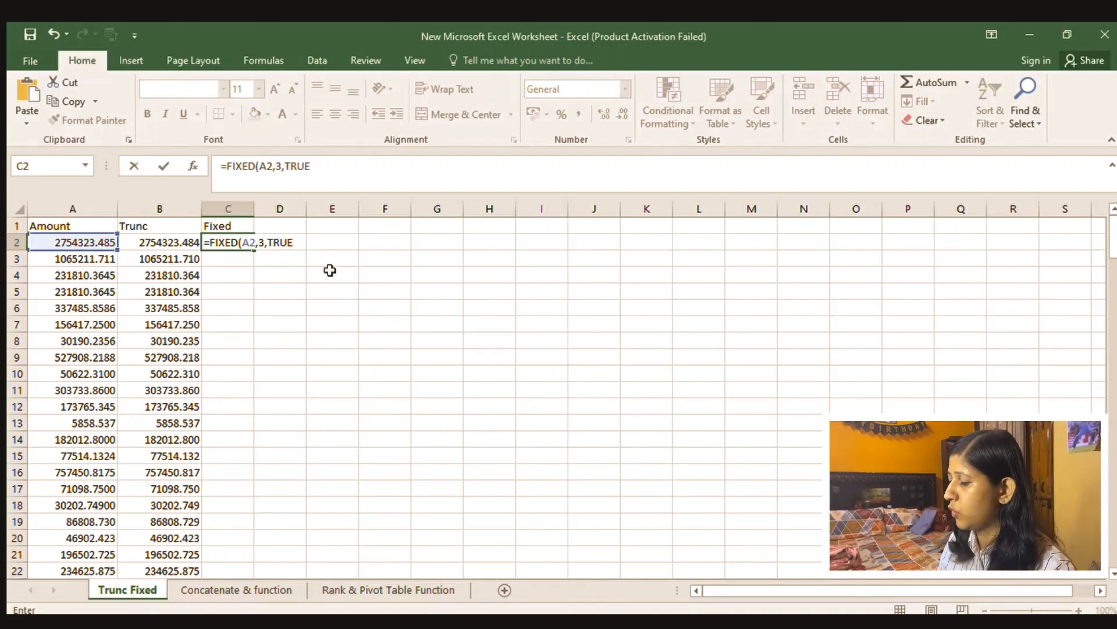
key(Return)
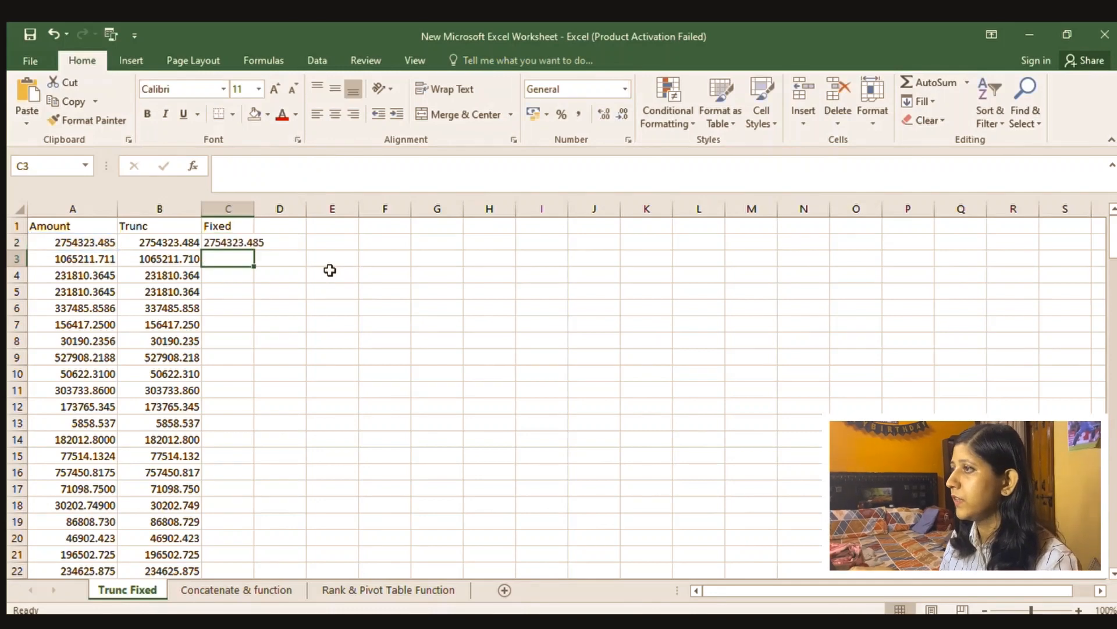
click(235, 242)
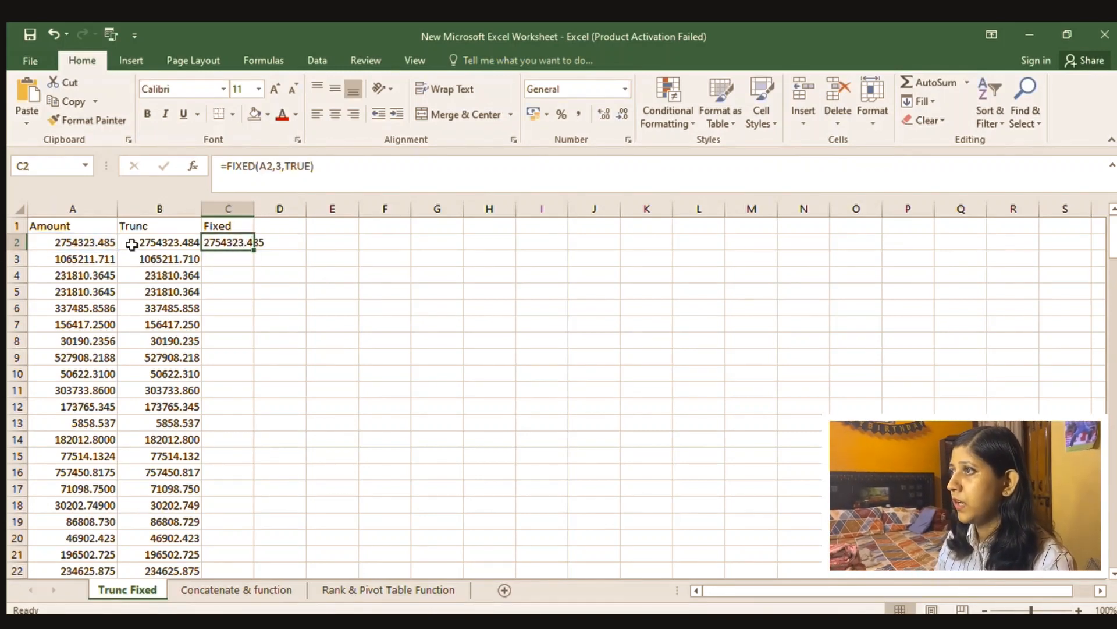
double_click(252, 252)
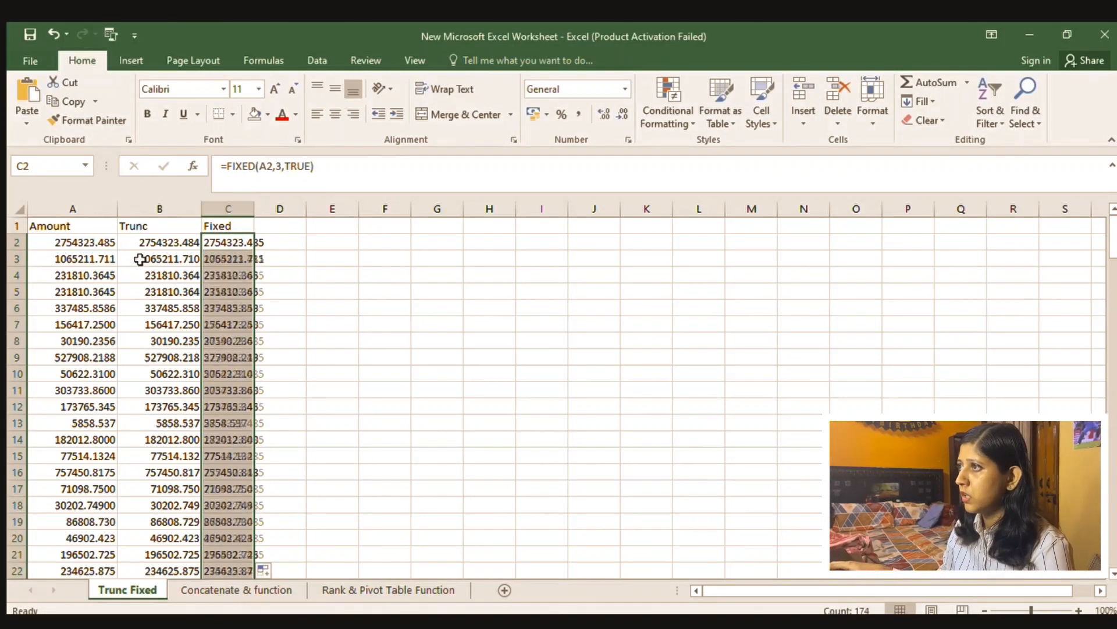
Compare the Fixed results with the Trunc results and original amounts, and autofit the width of column C
scroll(249, 378, down, 5)
scroll(242, 421, down, 9)
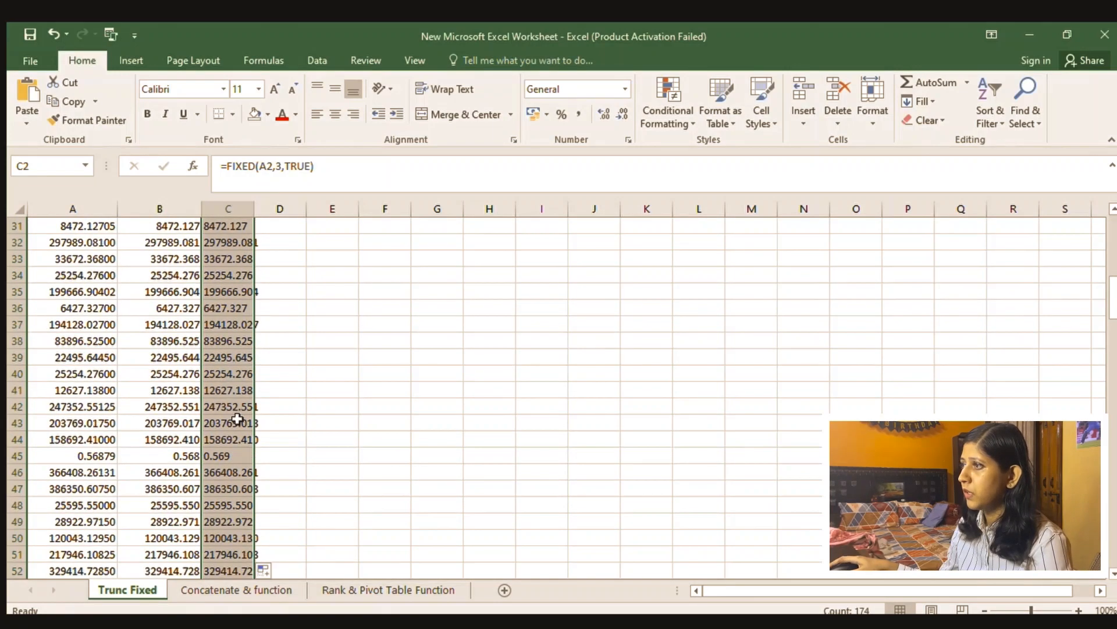
click(231, 373)
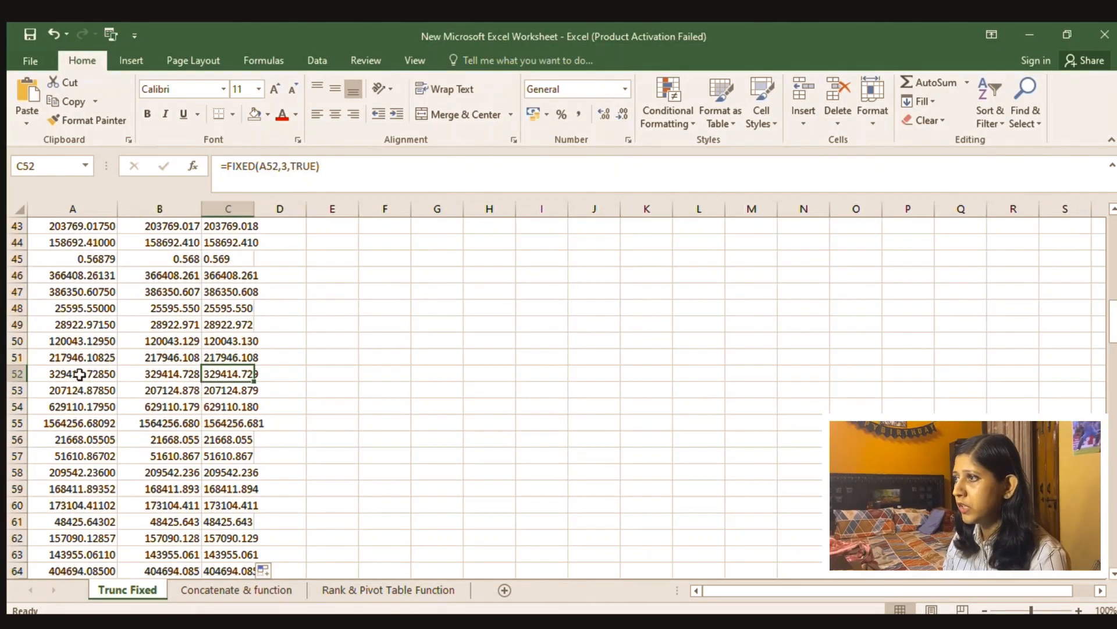
double_click(254, 210)
scroll(233, 256, up, 1)
scroll(230, 250, up, 14)
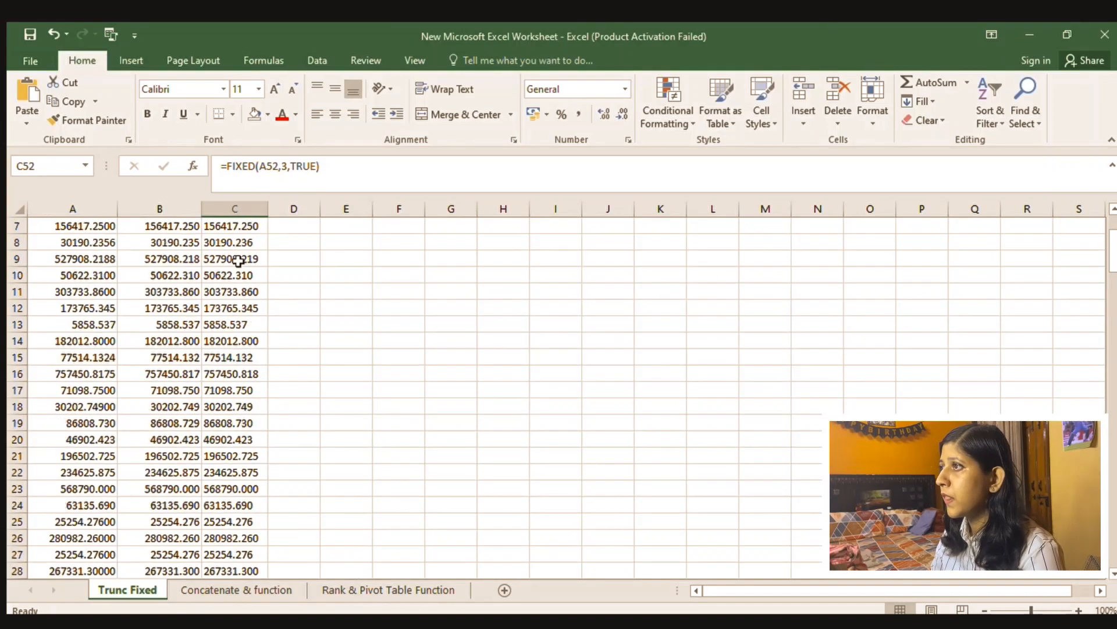
click(240, 242)
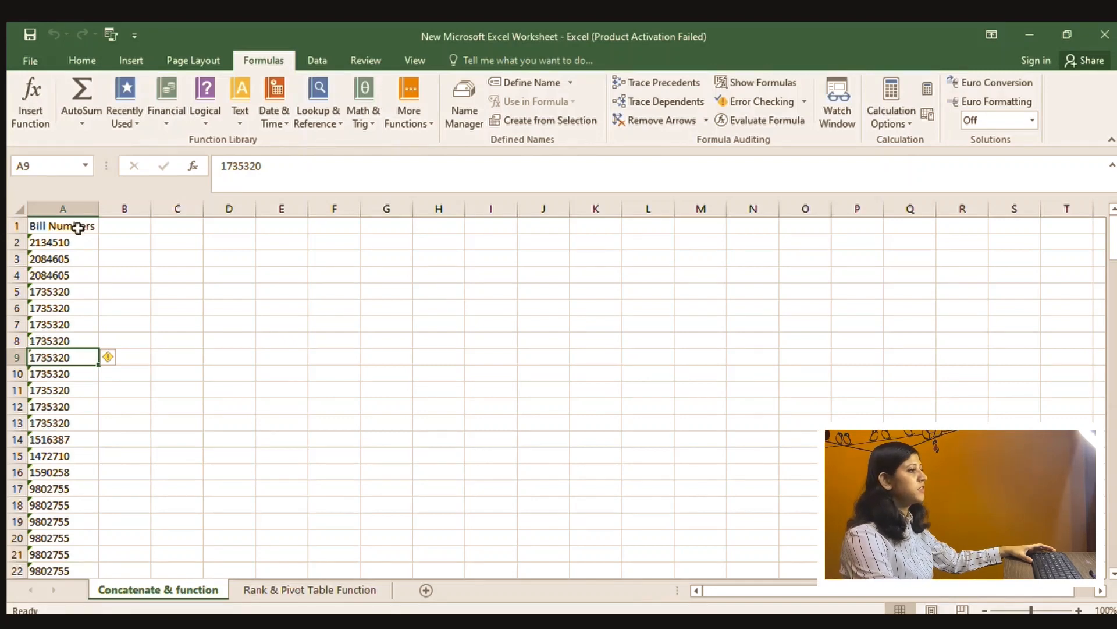
Examine the entries under the Bill Numbers header in column A of the Concatenate & function sheet
click(79, 228)
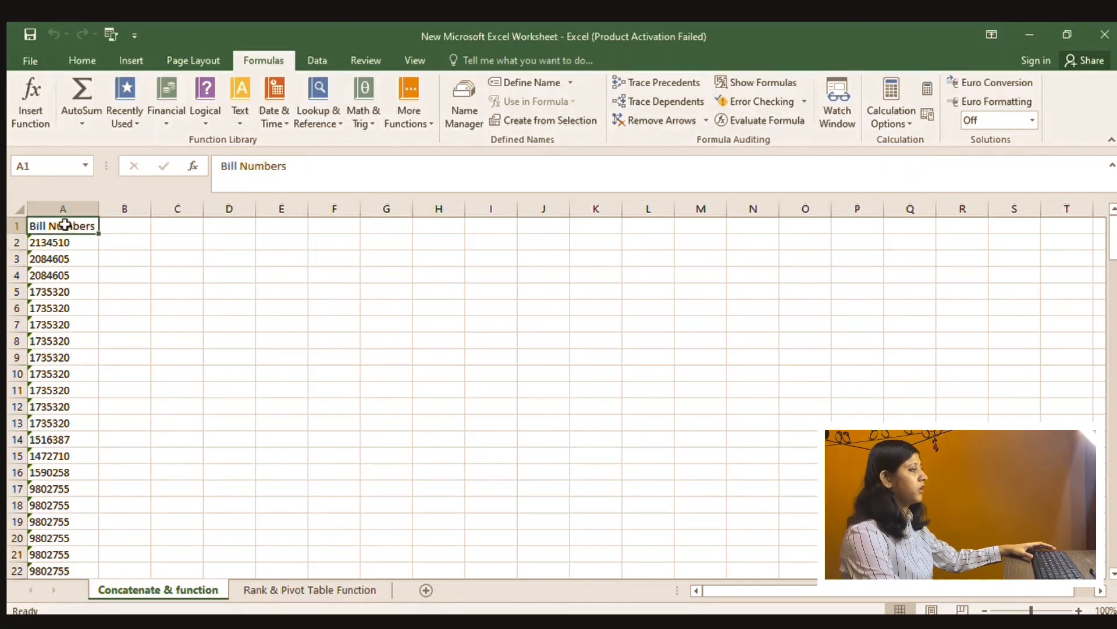
key(Down)
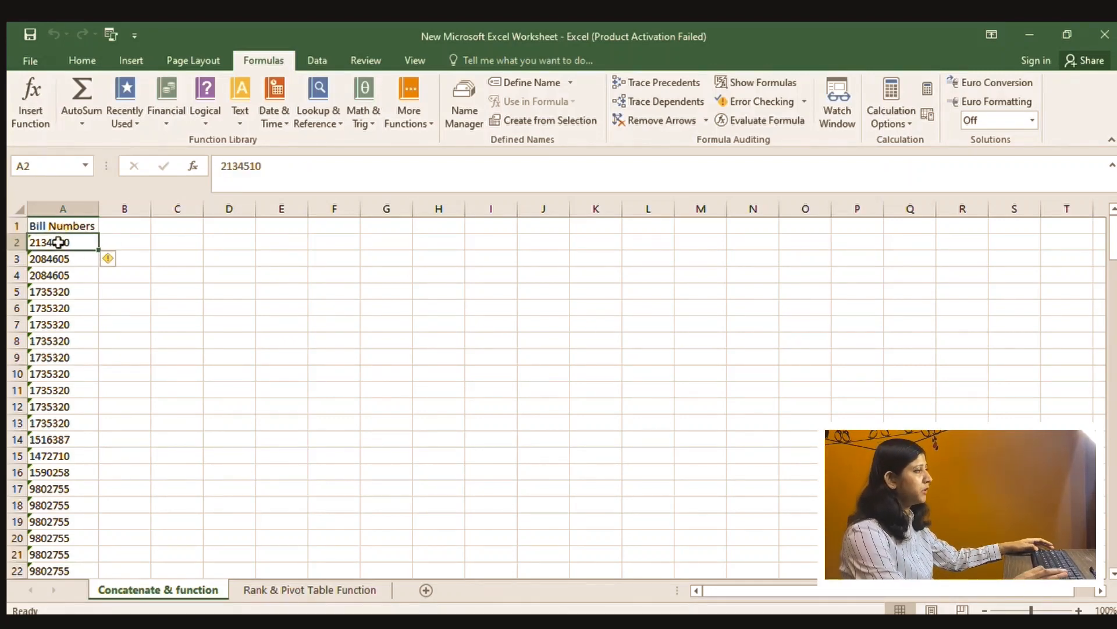
key(Down)
key(Down)
key(Down)
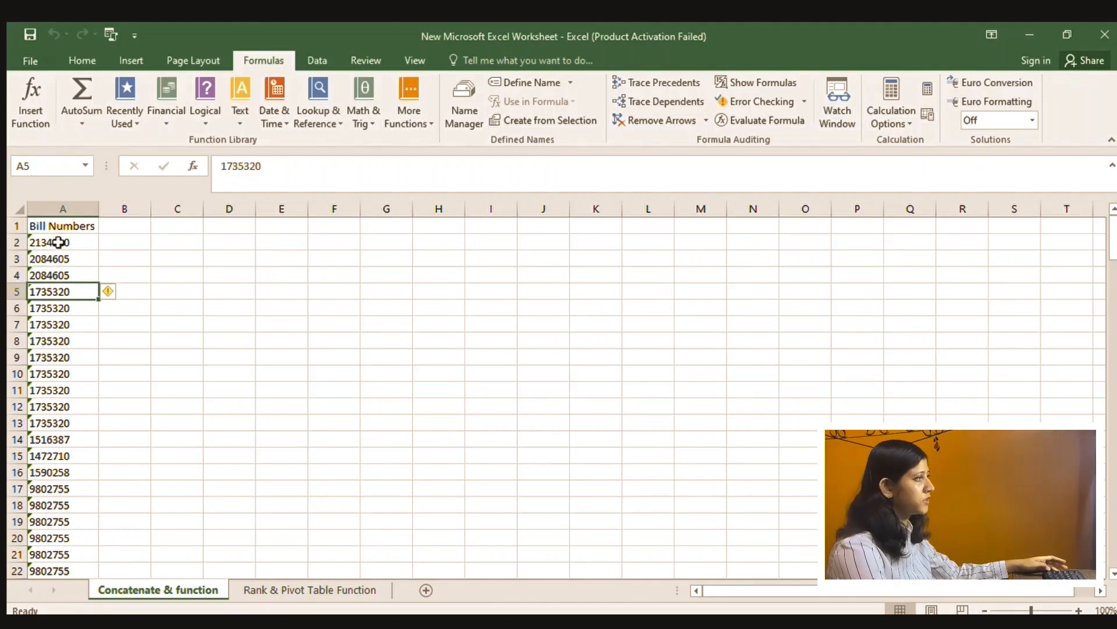
key(Down)
key(Down)
key(Down)
key(Up)
key(Up)
key(Up)
key(Up)
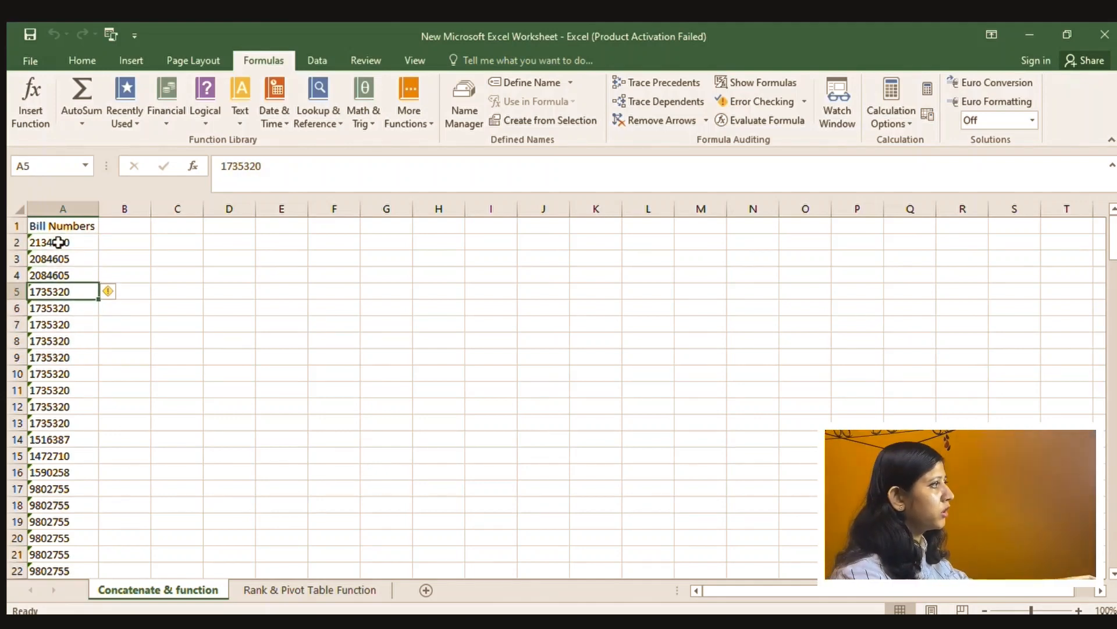
key(Up)
key(Up)
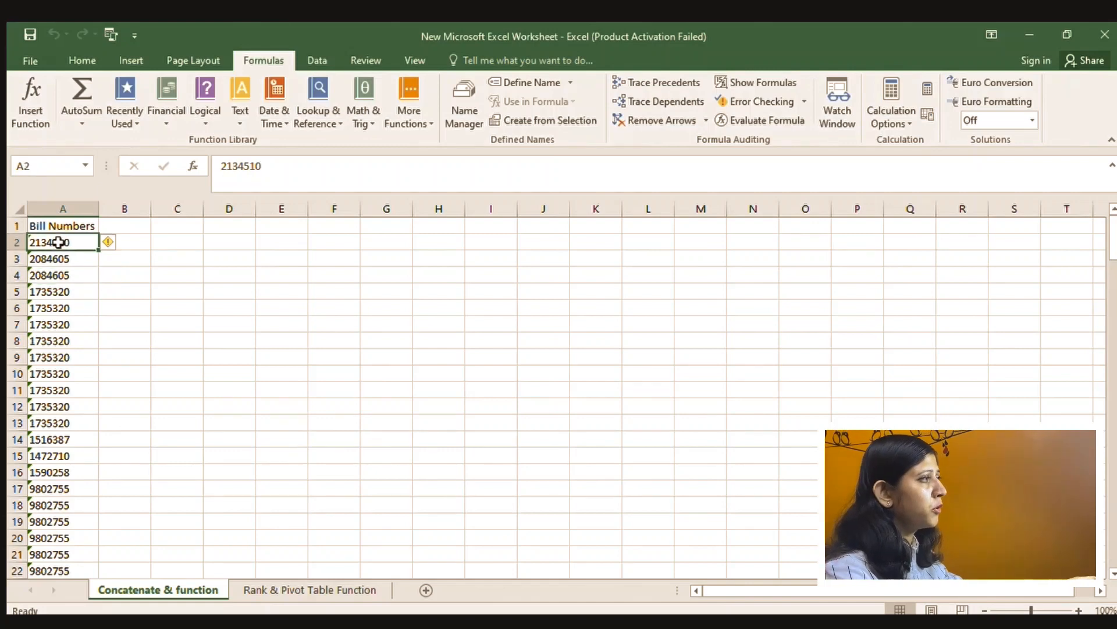
key(Down)
key(Down)
key(Down)
key(Down)
key(Down)
key(Down)
key(Down)
key(Down)
key(Down)
key(Down)
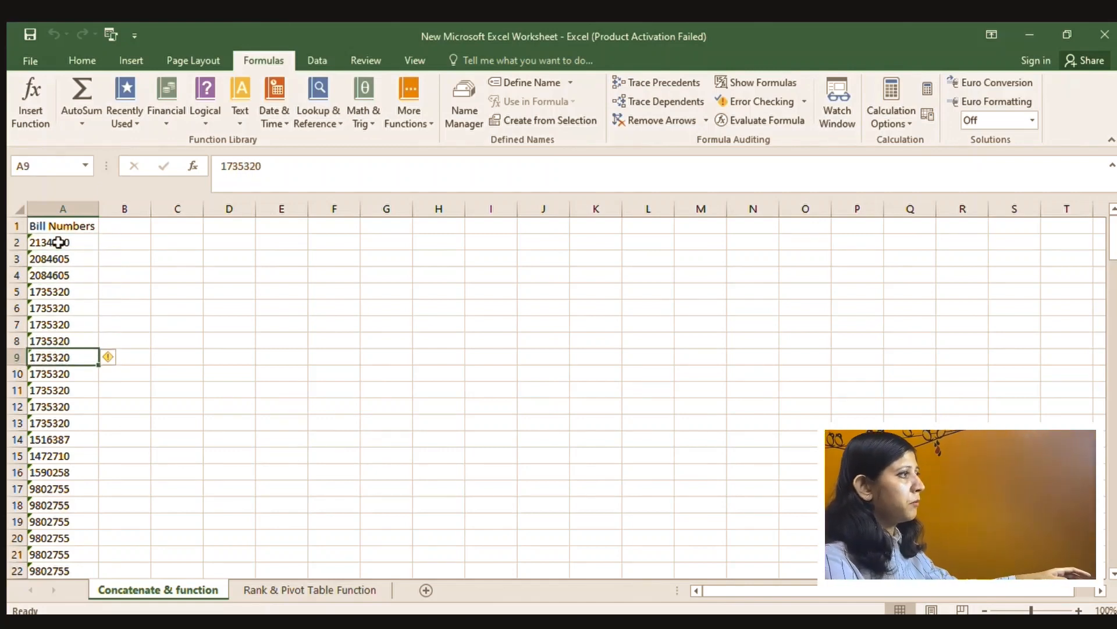
key(Down)
key(Down)
key(Down)
key(Down)
key(Down)
key(Down)
key(Up)
key(Up)
key(Up)
key(Up)
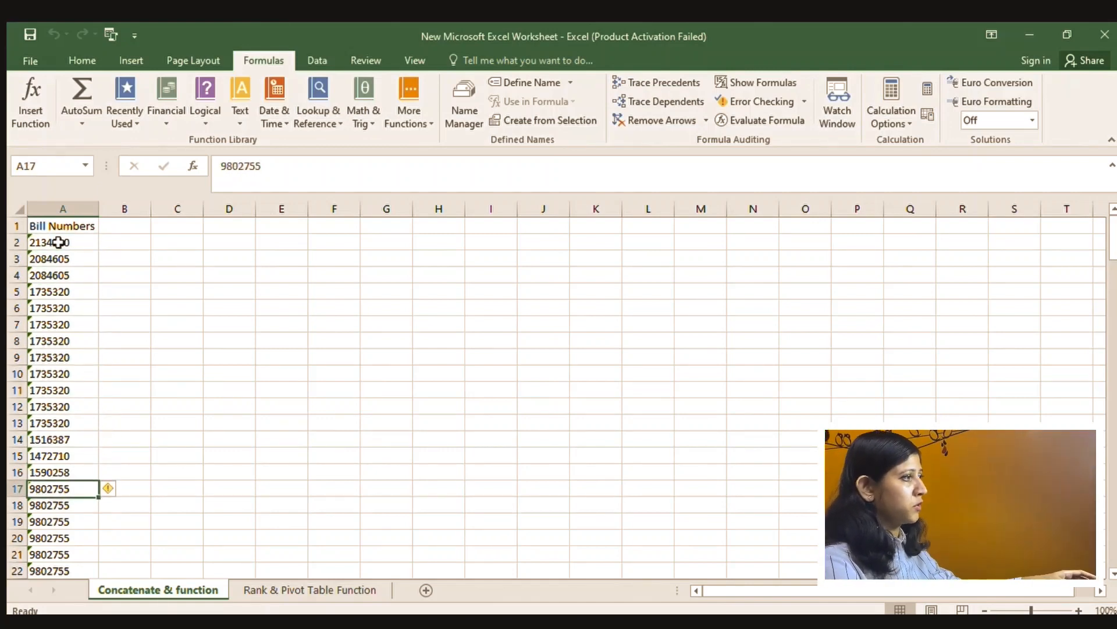
key(Up)
key(Up)
key(Up)
key(Up)
key(Up)
key(Up)
key(Up)
key(Up)
key(Up)
key(Up)
key(Up)
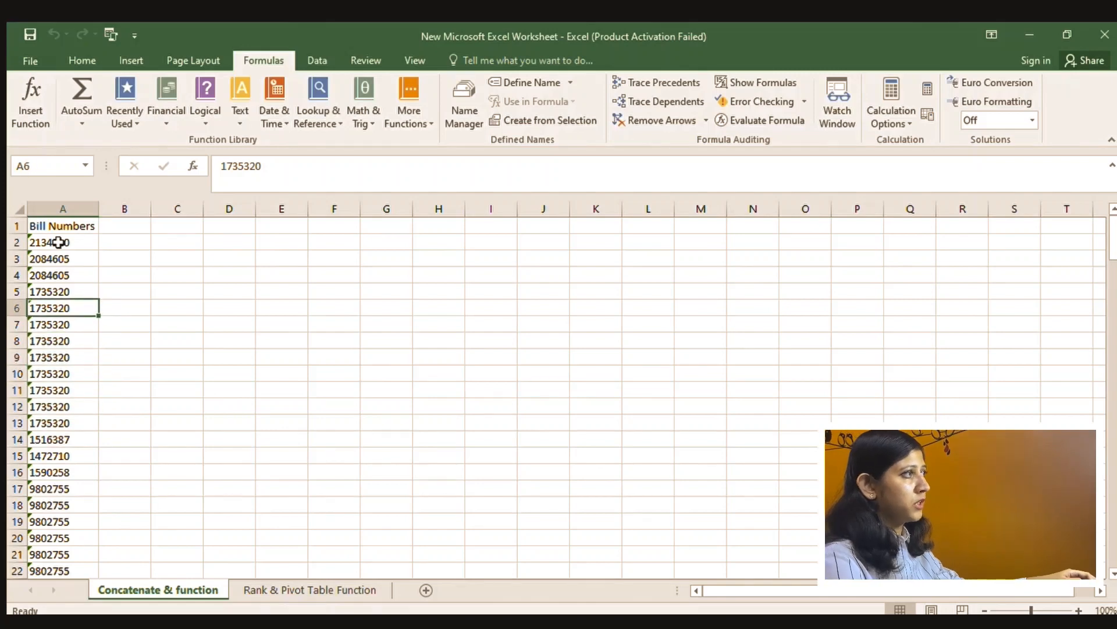
key(Up)
key(Up)
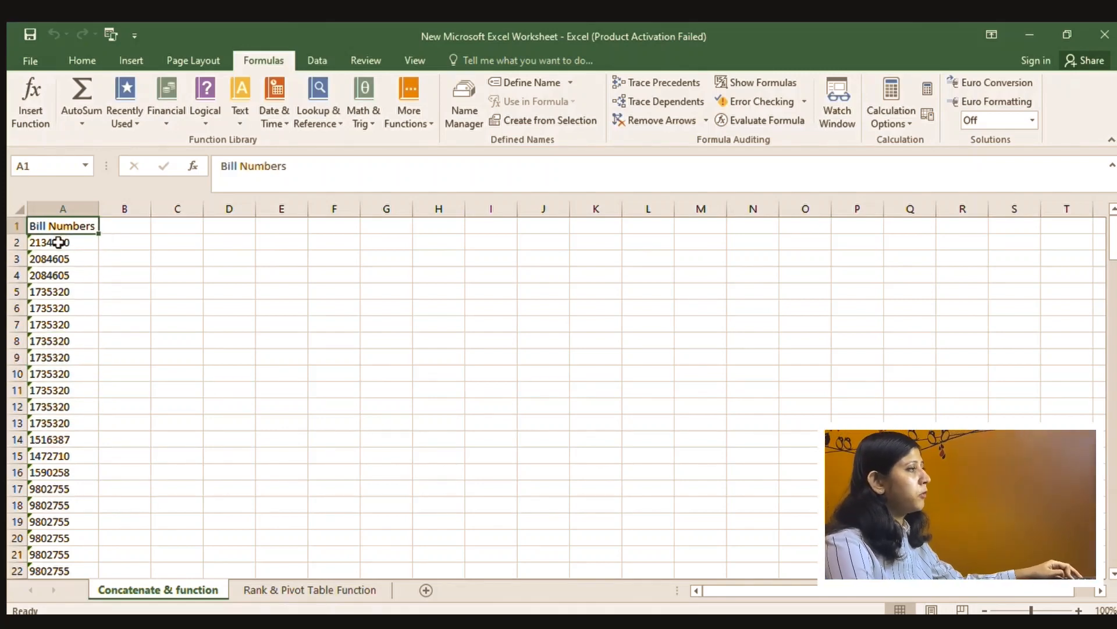
Examine the full extent of the Bill Numbers list in column A, from the header to its last row
key(ctrl+shift+Down)
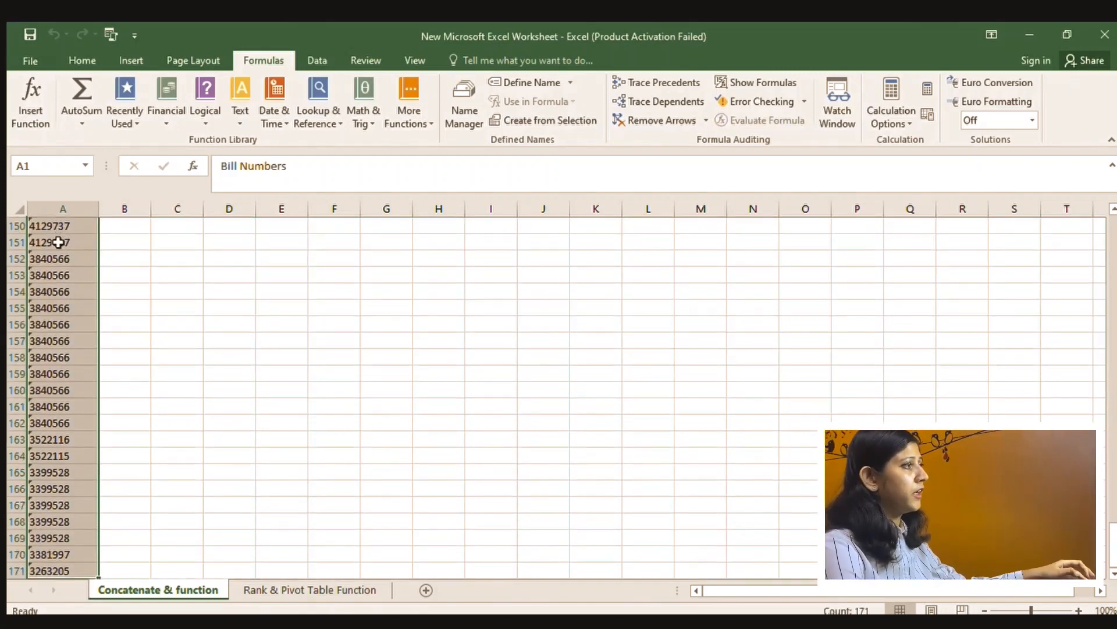
key(ctrl+Home)
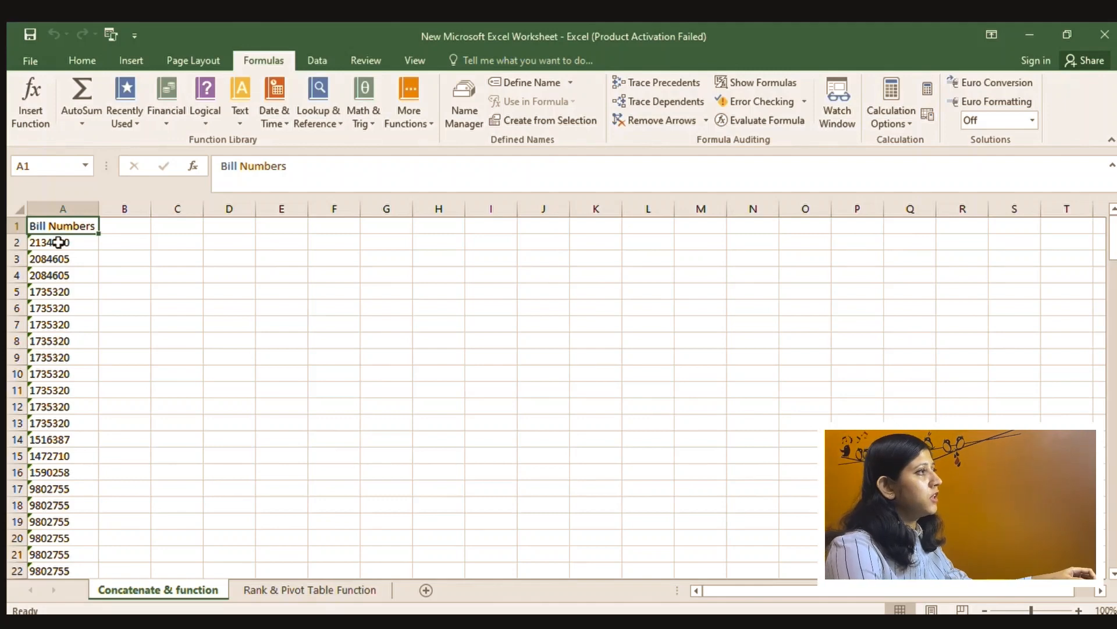
click(58, 242)
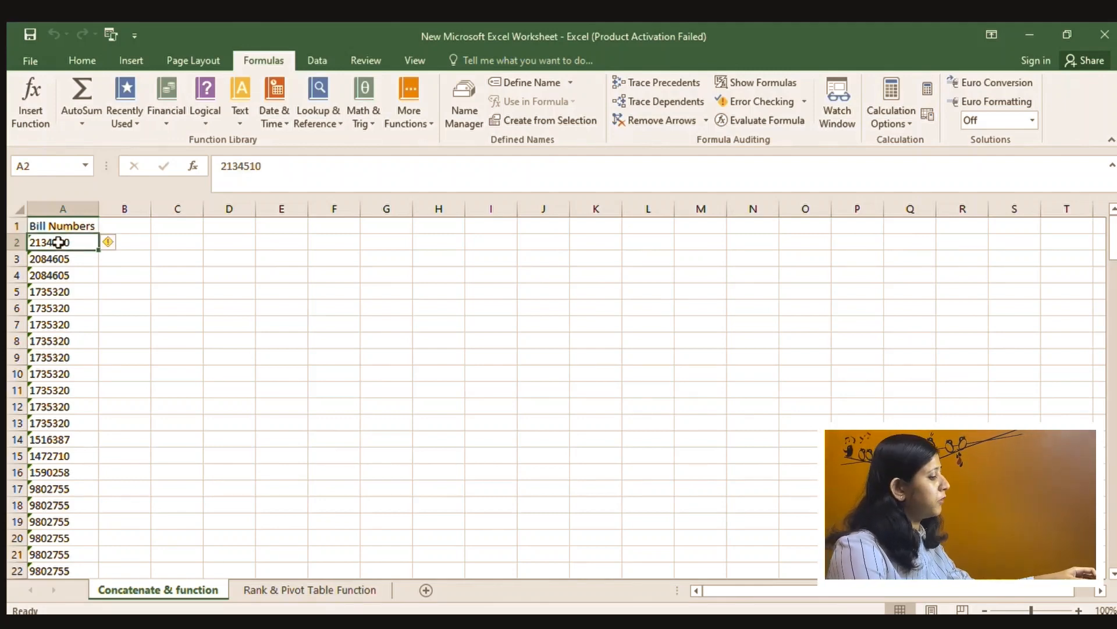
key(ctrl+shift+Down)
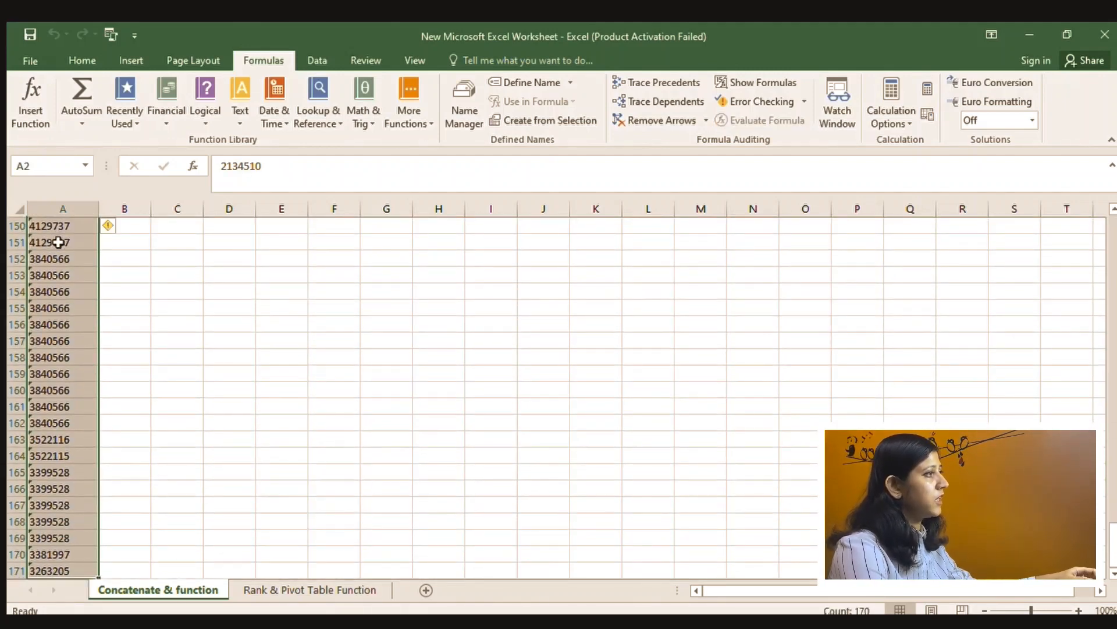
key(ctrl+Up)
key(Down)
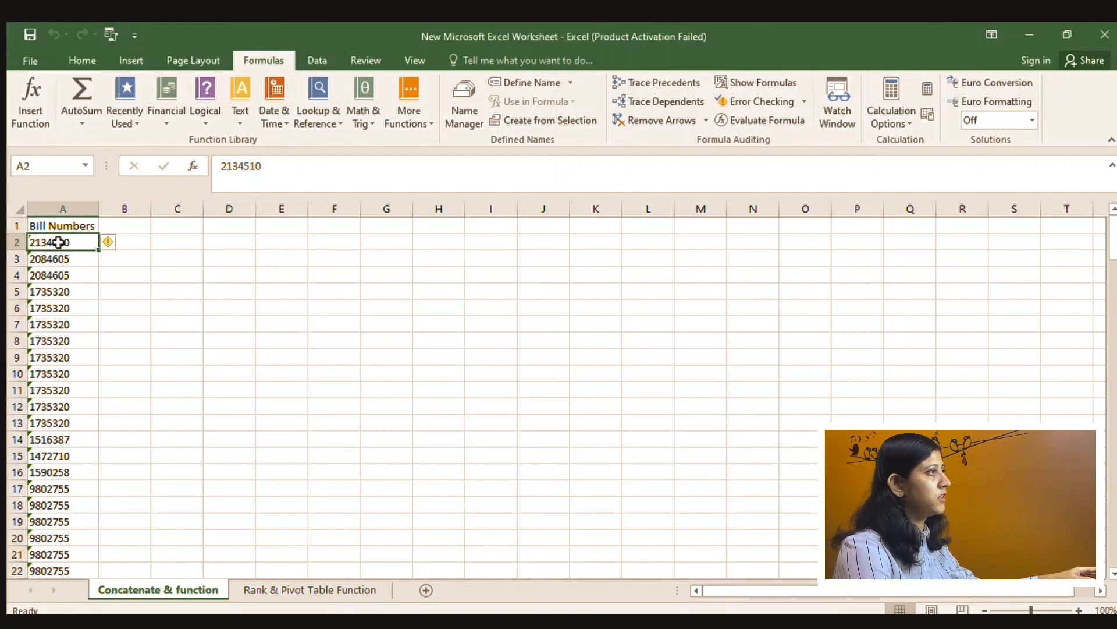
Check the first rows of the Bill Numbers list for repeated bill numbers
key(Down)
key(Down)
key(Down)
key(Up)
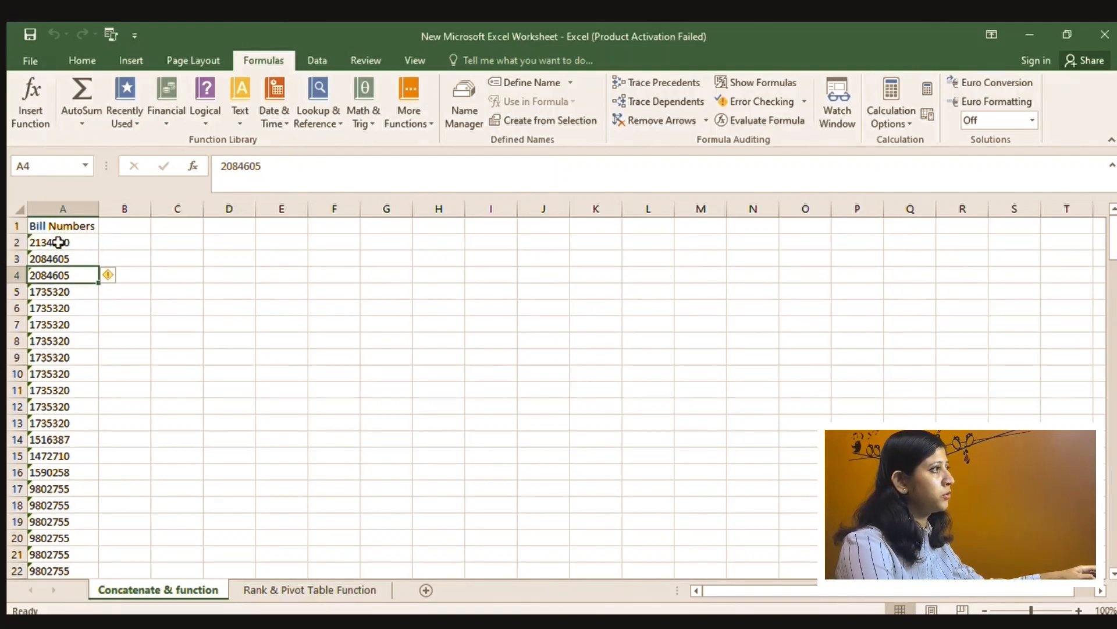
key(Down)
key(Down)
key(Down)
key(Down)
key(Down)
key(Down)
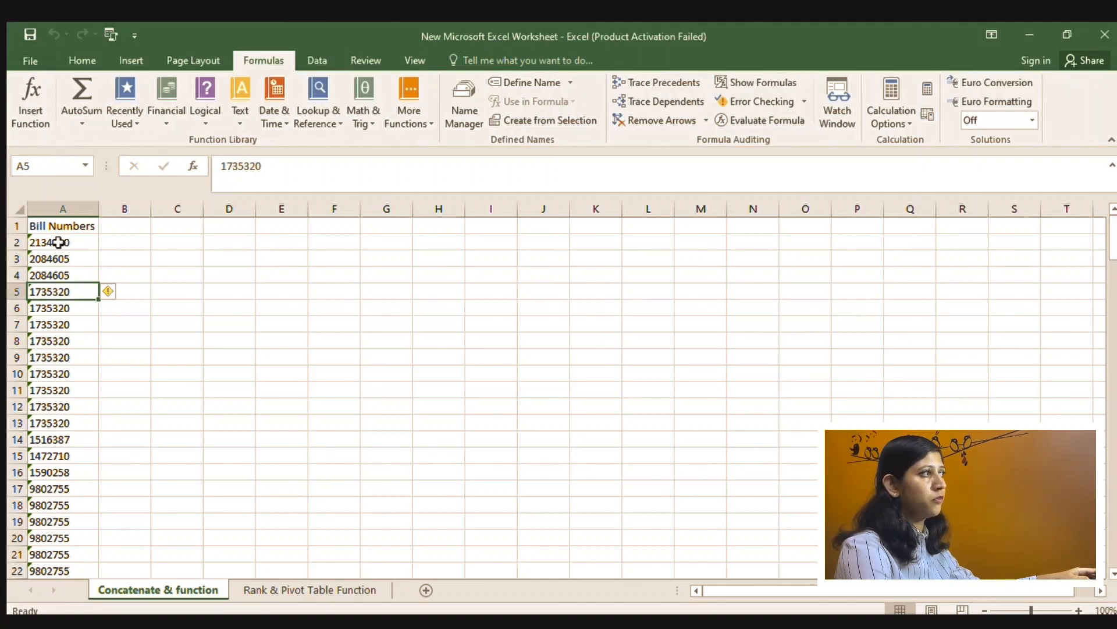
key(Down)
key(Down)
key(Down)
key(Down)
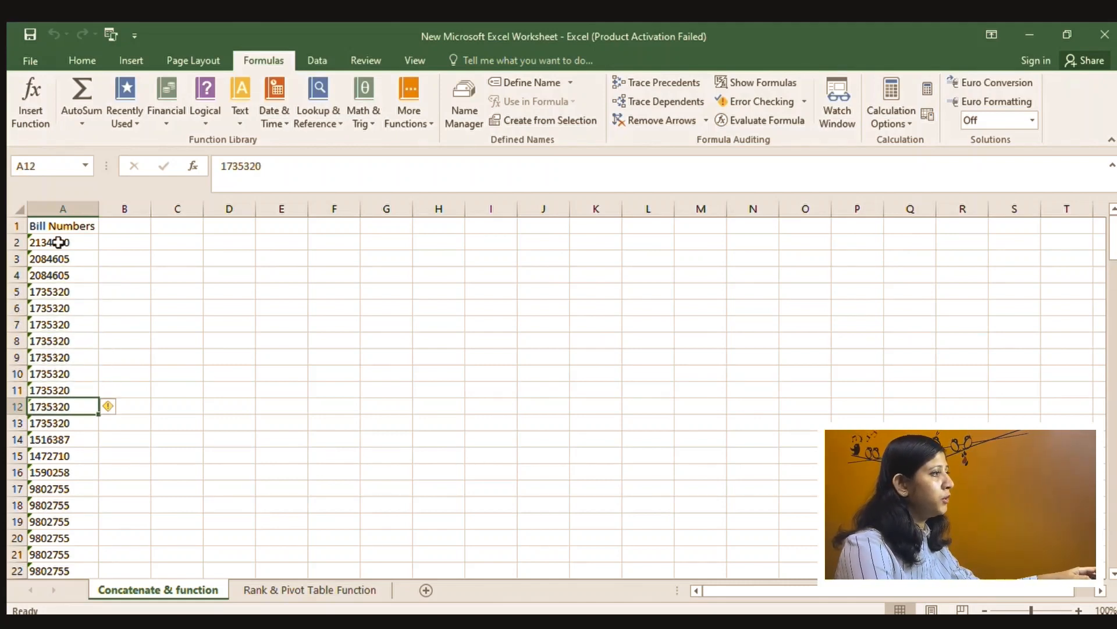
key(Up)
key(Up)
key(Up)
key(Up)
key(Up)
key(Up)
key(Up)
key(Up)
key(Up)
key(Up)
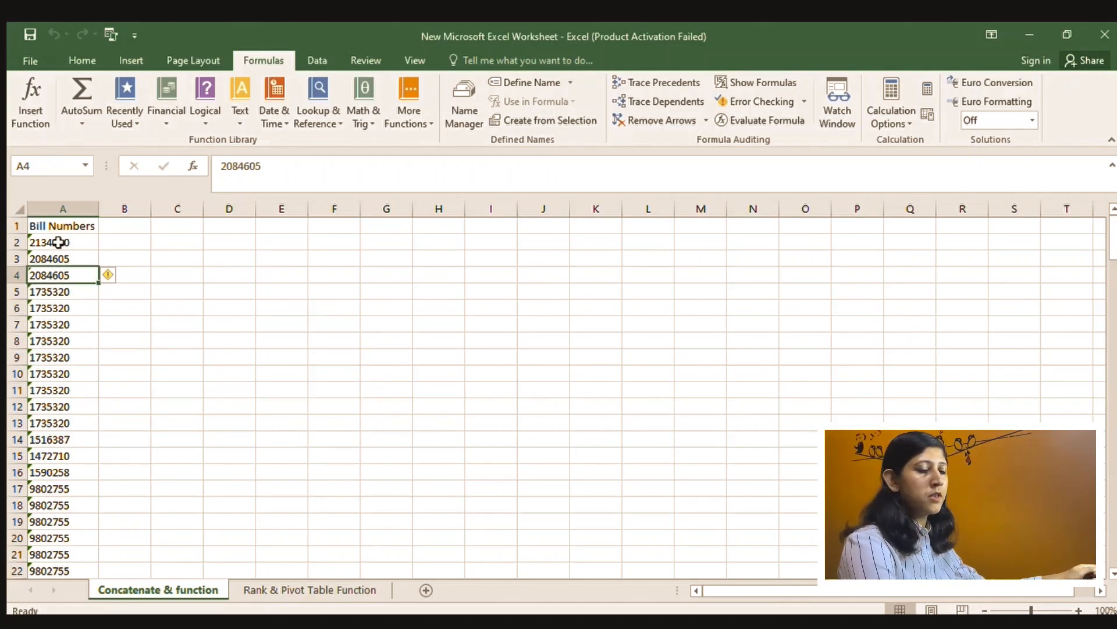
key(Down)
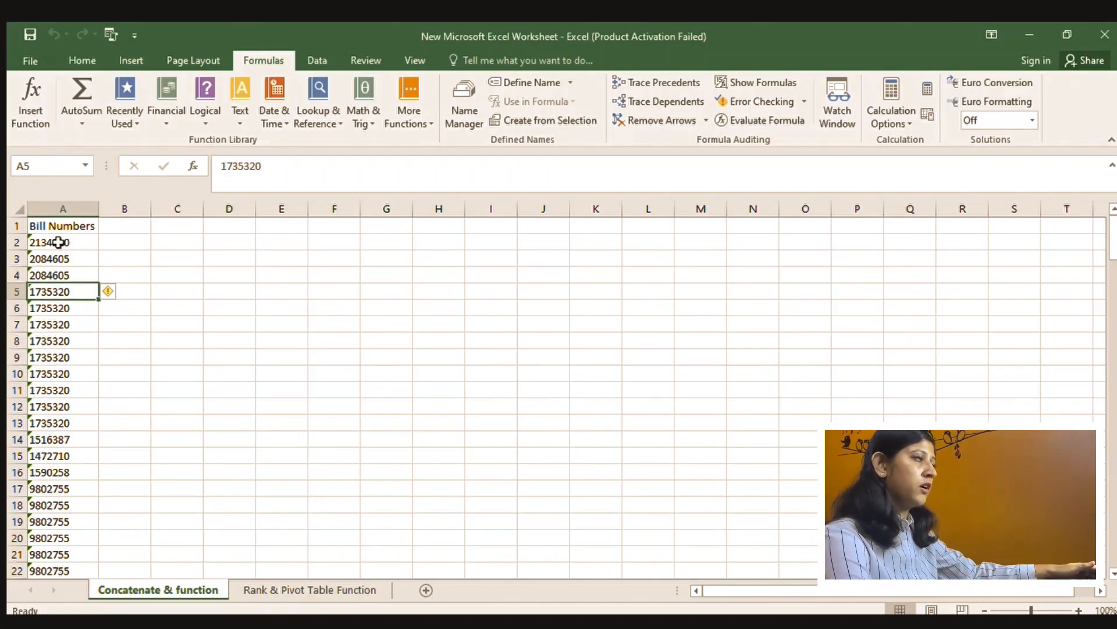
key(Up)
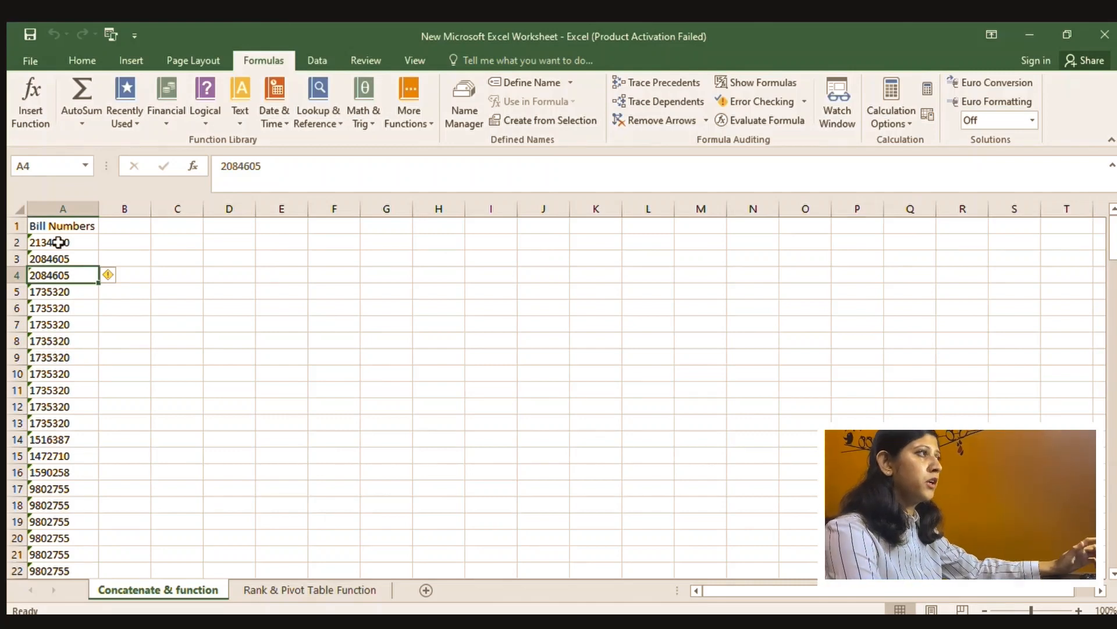
key(Up)
key(Up)
key(Up)
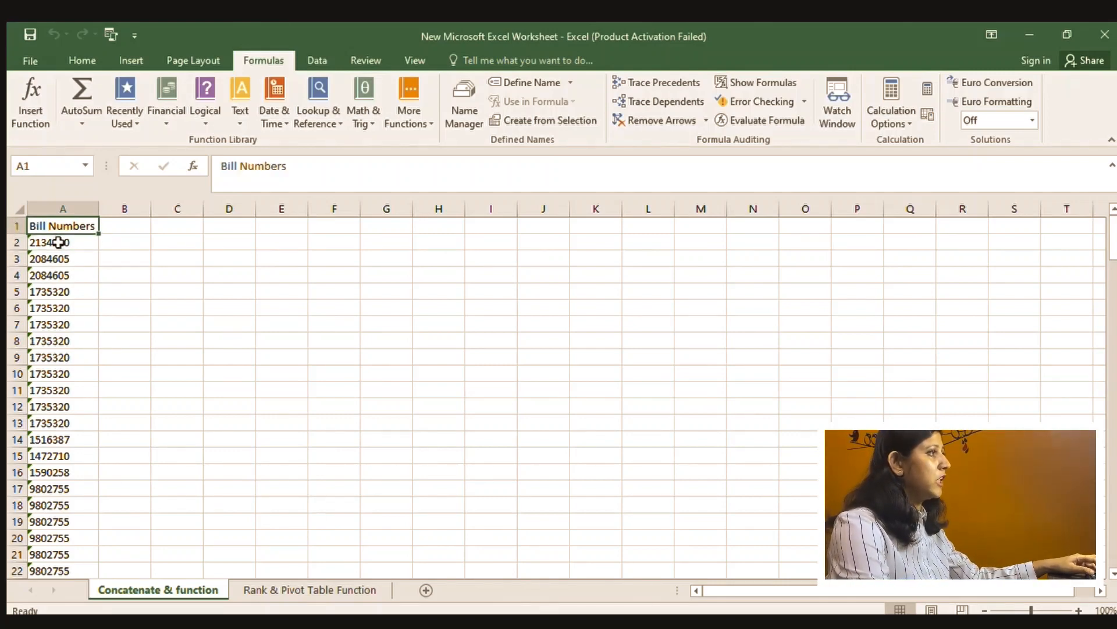
Remove the duplicate values from the entire Bill Numbers list in column A
key(ctrl+shift+Down)
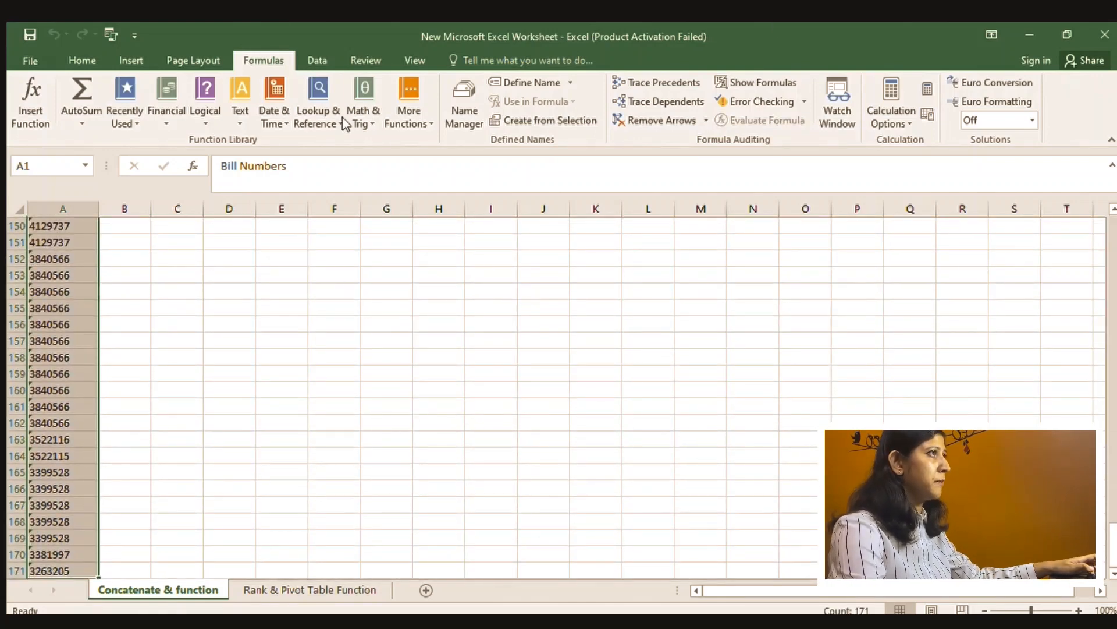
click(315, 58)
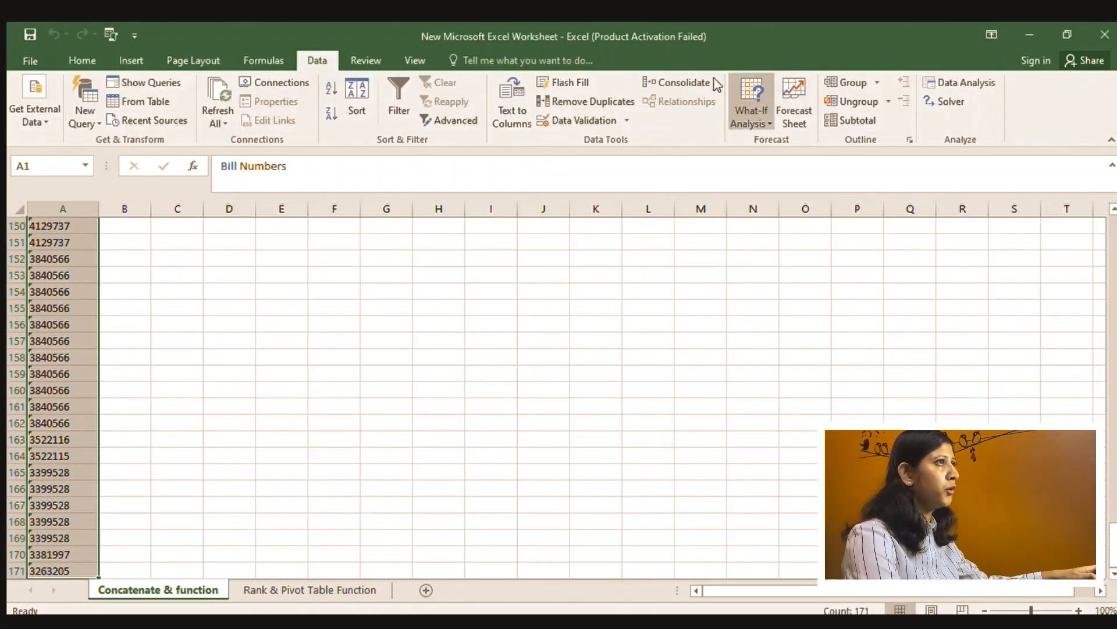
click(651, 408)
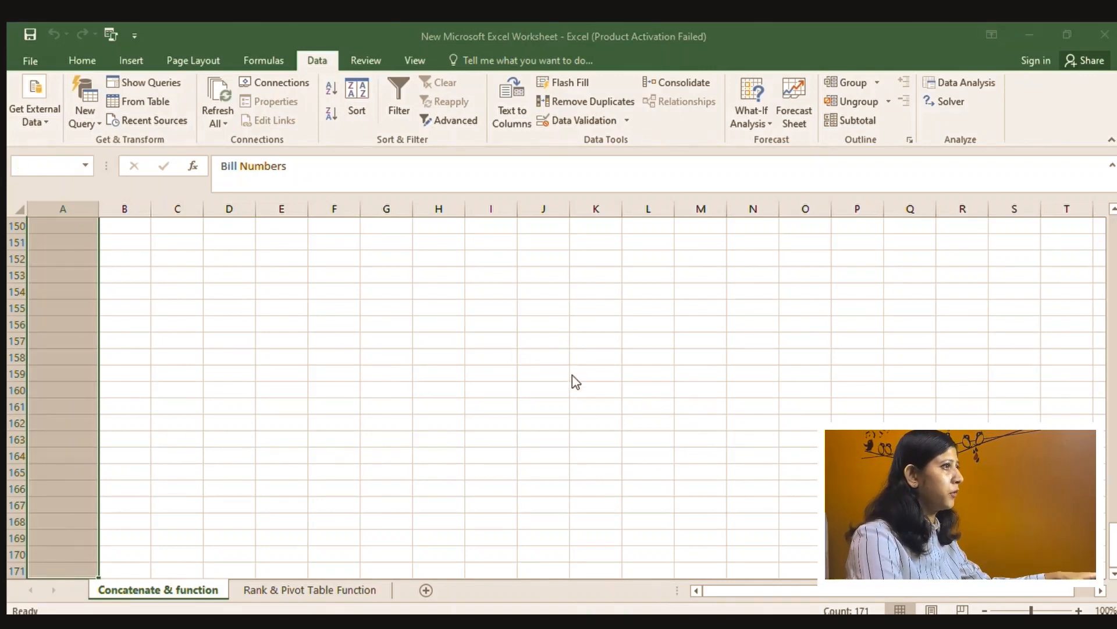
key(Return)
Review the deduplicated Bill Numbers list in column A from its first entry down to its last
scroll(287, 364, up, 17)
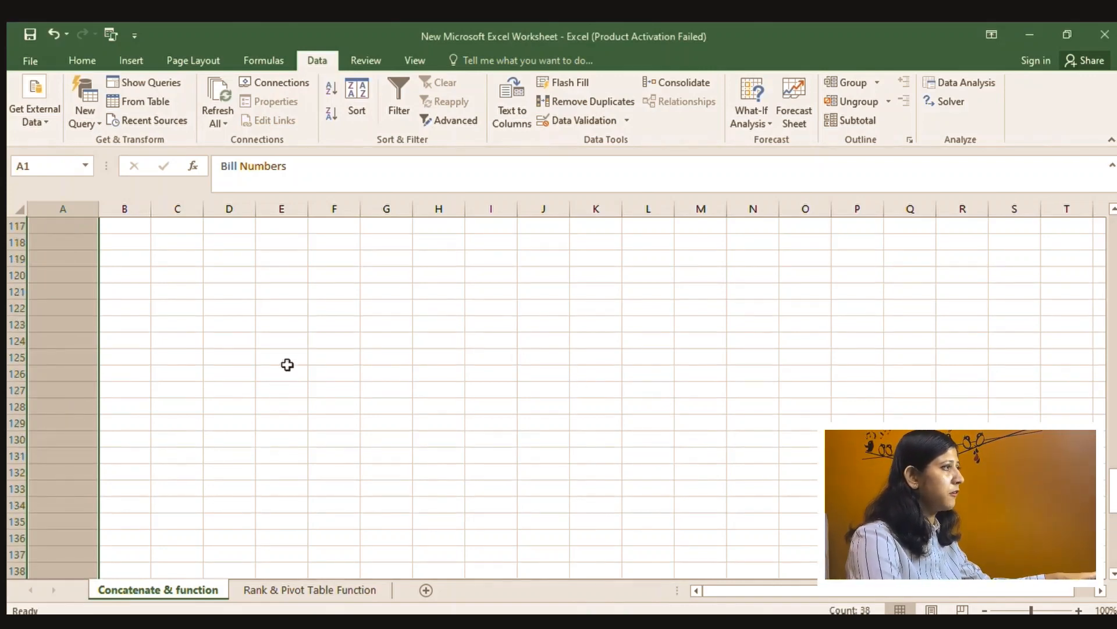
scroll(287, 364, up, 20)
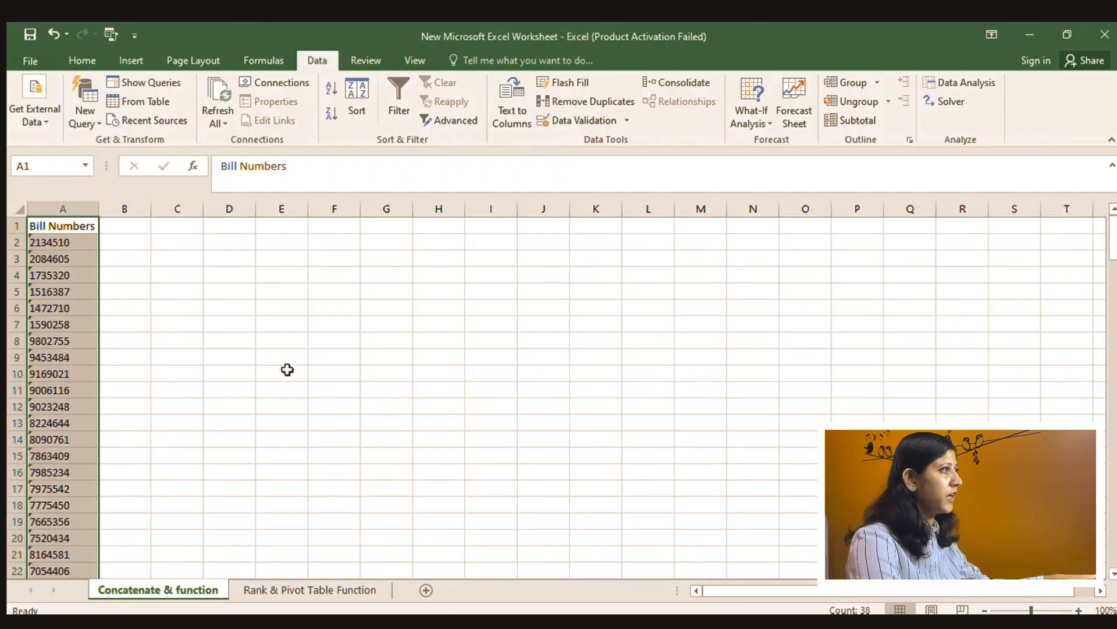
click(111, 242)
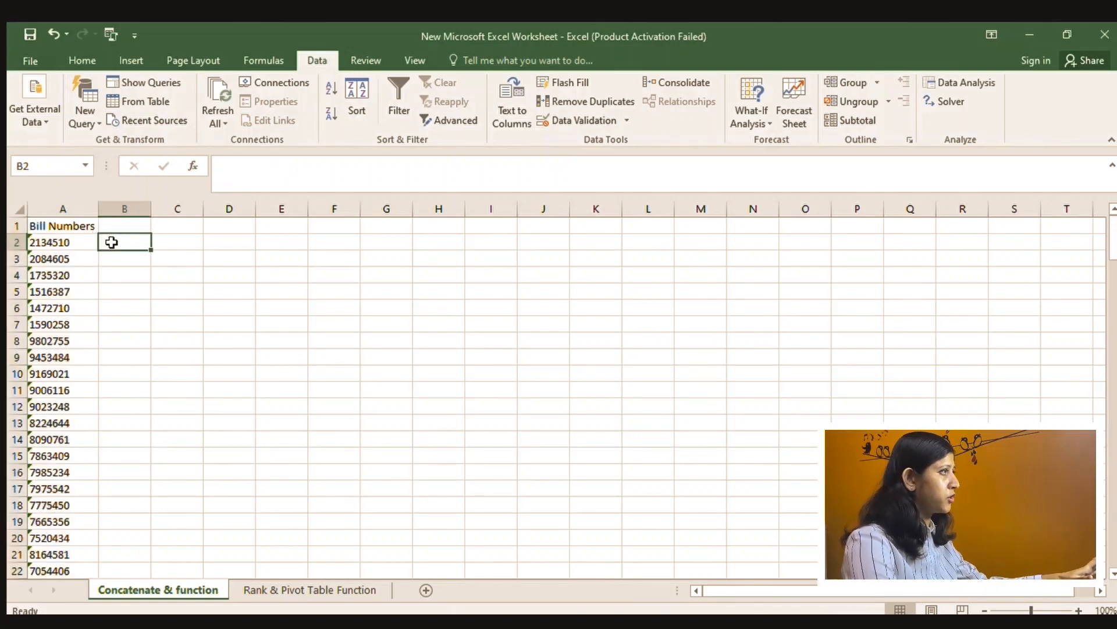
key(Up)
key(Down)
key(Down)
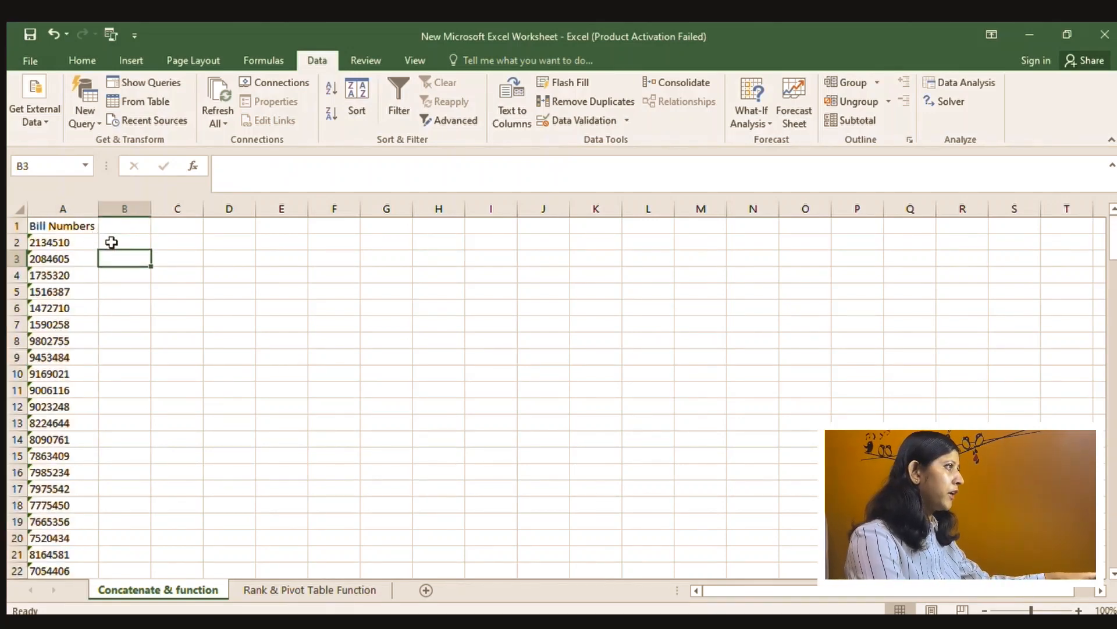
key(Left)
key(Up)
key(Down)
key(Down)
key(Down)
key(Down)
key(Down)
key(Down)
key(Down)
key(Down)
key(Down)
key(Down)
key(Down)
key(Down)
key(Down)
key(Down)
key(Down)
key(Down)
key(Down)
key(Down)
key(Down)
key(Down)
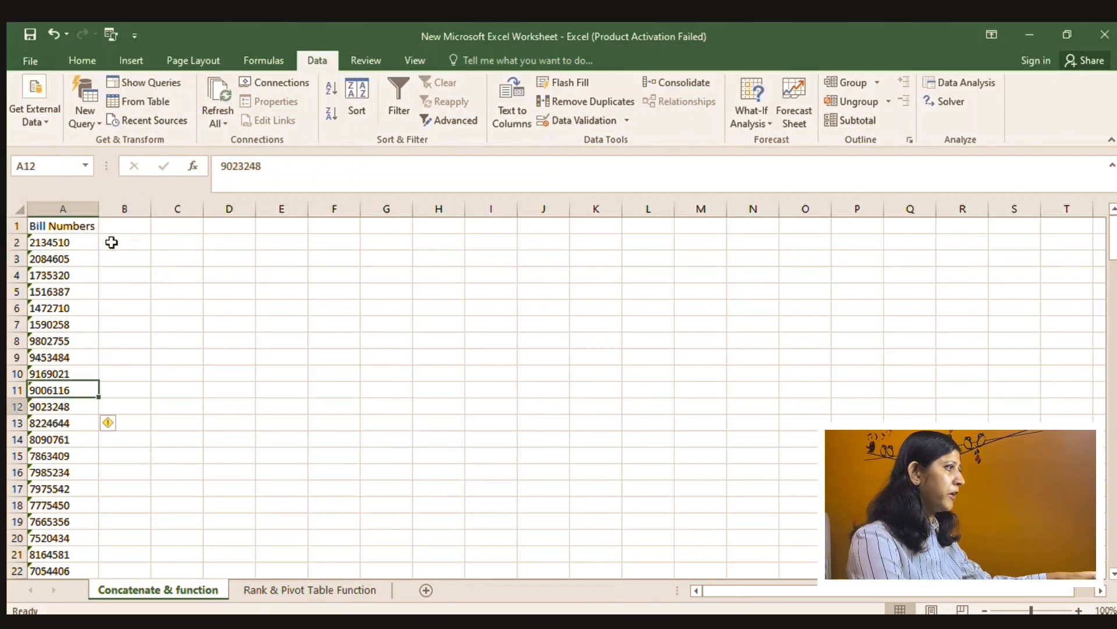
key(Down)
key(Down)
key(Down)
key(Down)
key(Down)
key(Down)
key(Down)
key(Down)
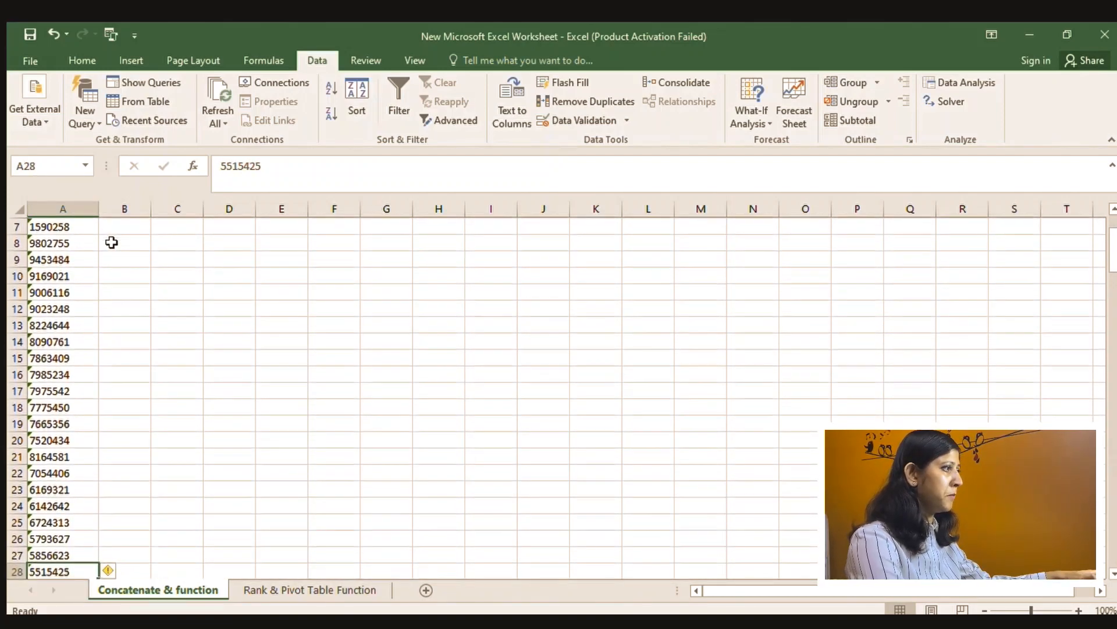
key(Down)
key(Down)
key(Down)
key(Down)
key(Down)
key(Down)
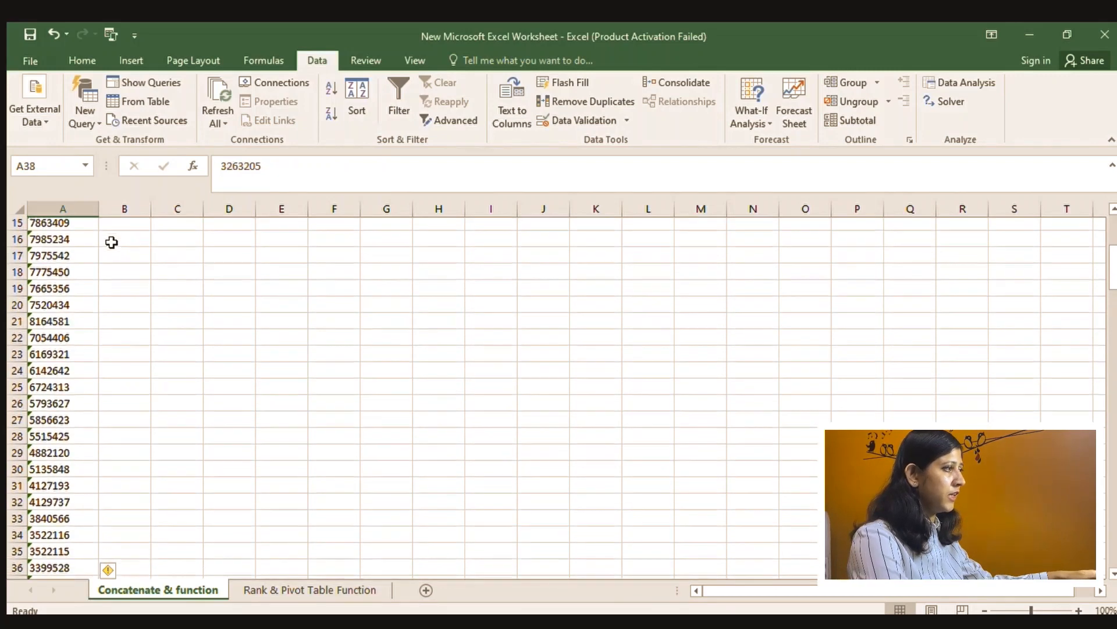
key(Right)
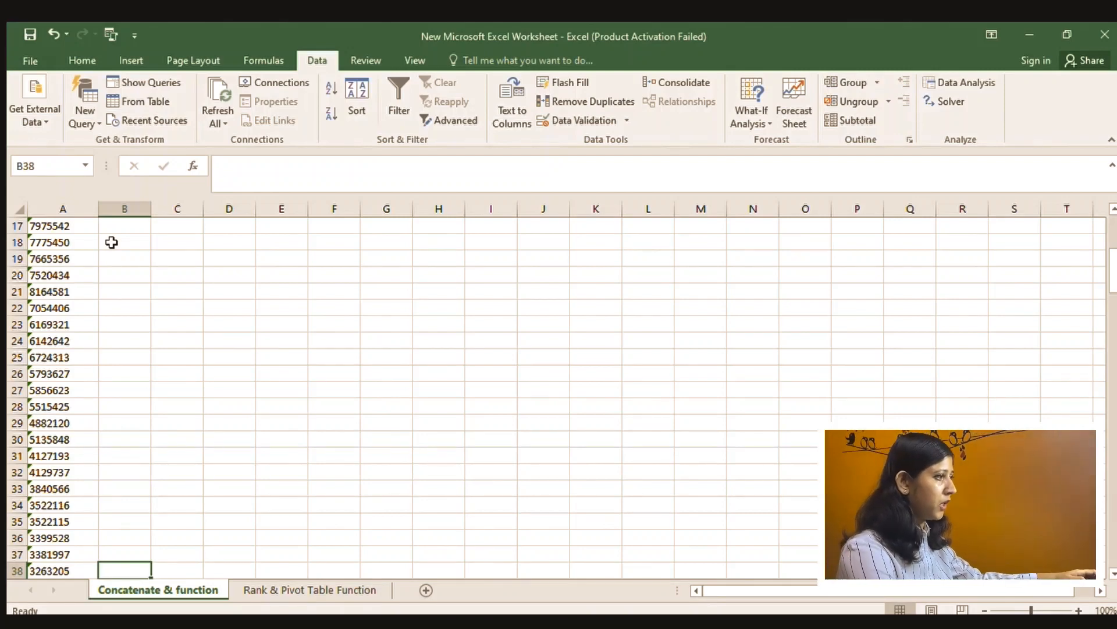
key(Left)
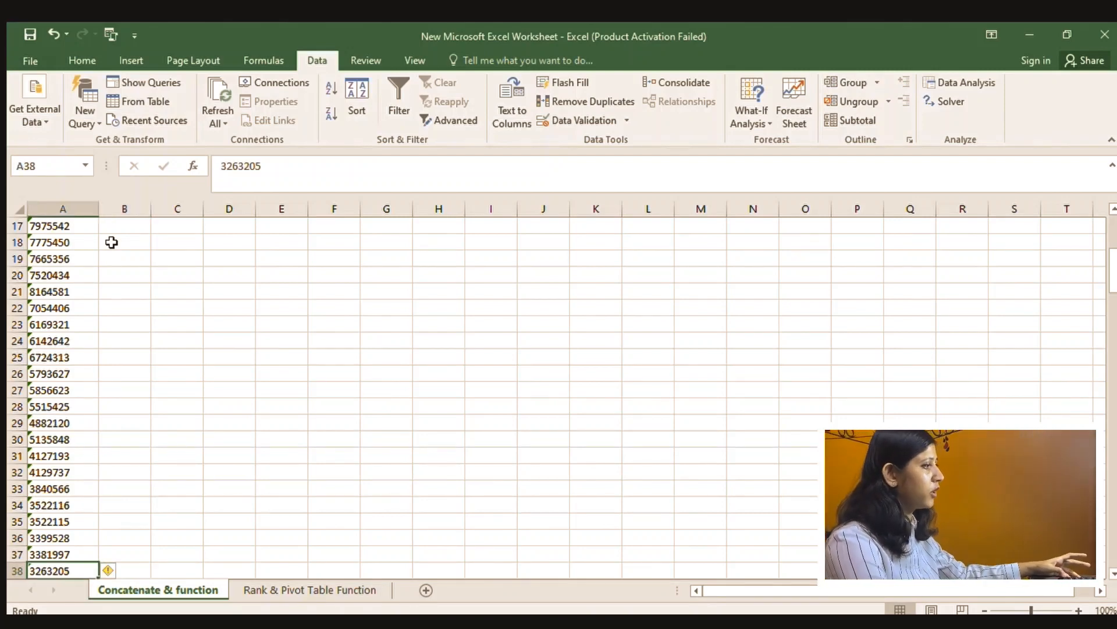
key(ctrl+Up)
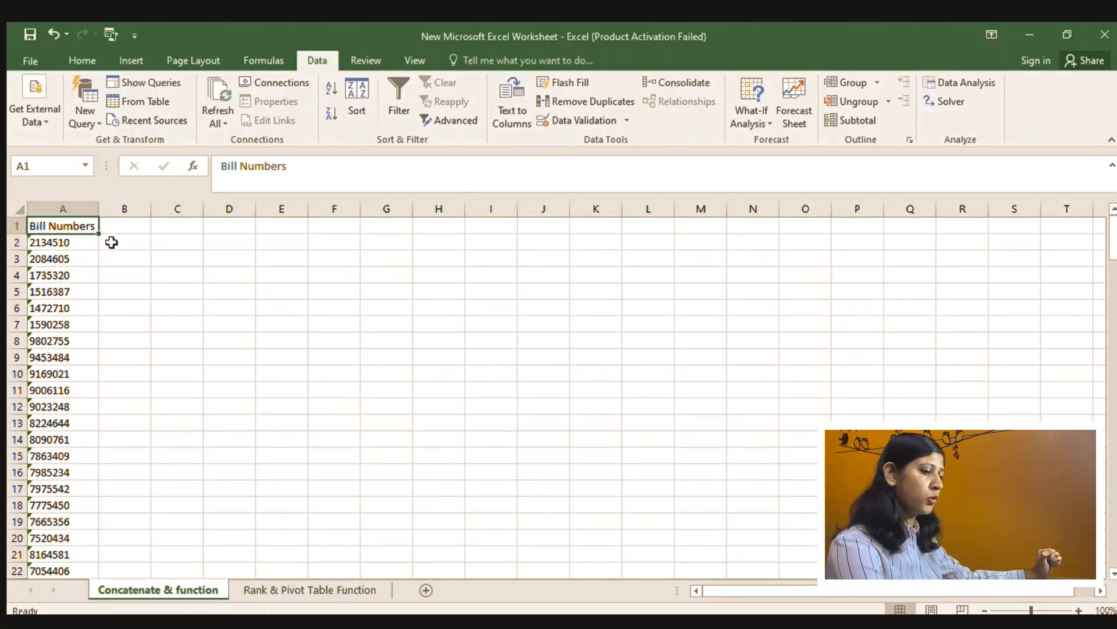
Enter the formula +A2 in B2 to bring in the first bill number
key(Down)
key(Right)
key(Up)
key(Down)
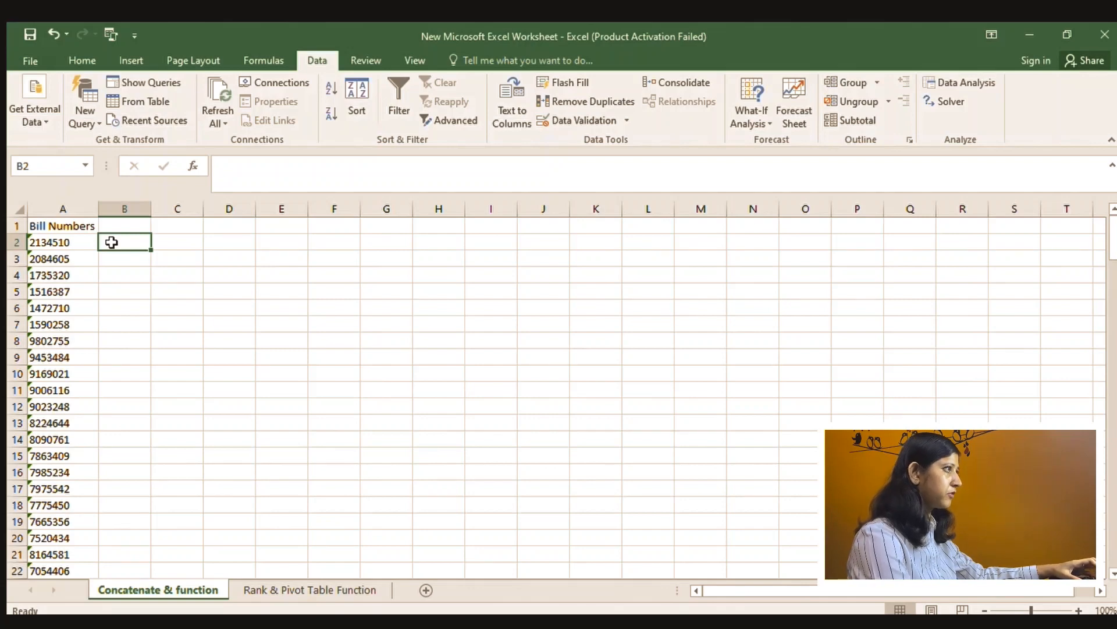
text(=)
key(Left)
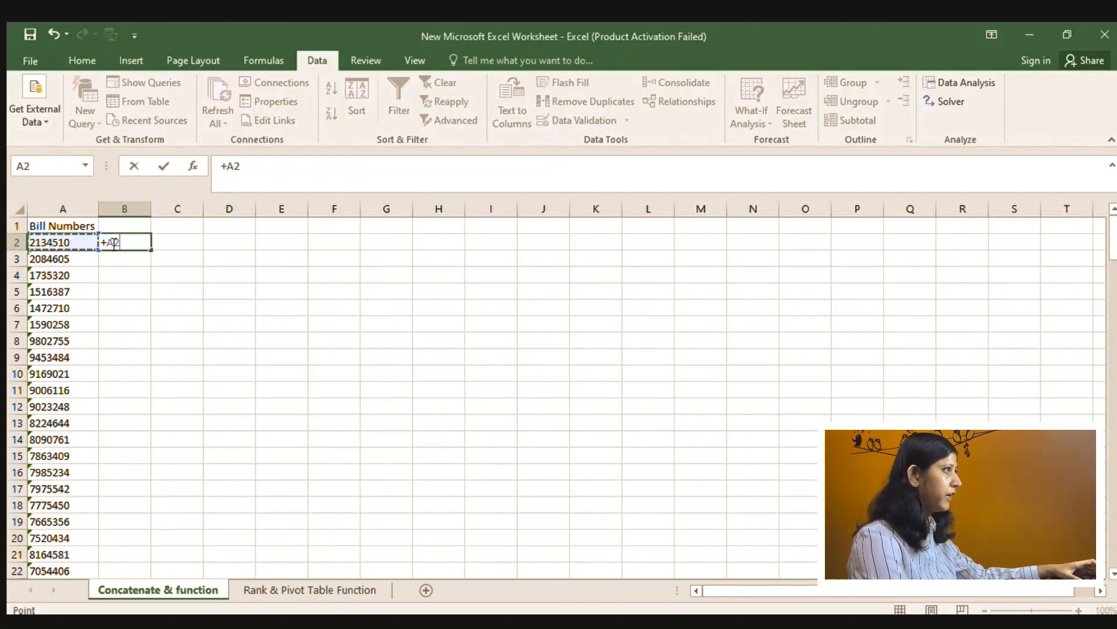
key(Return)
text(=)
key(Up)
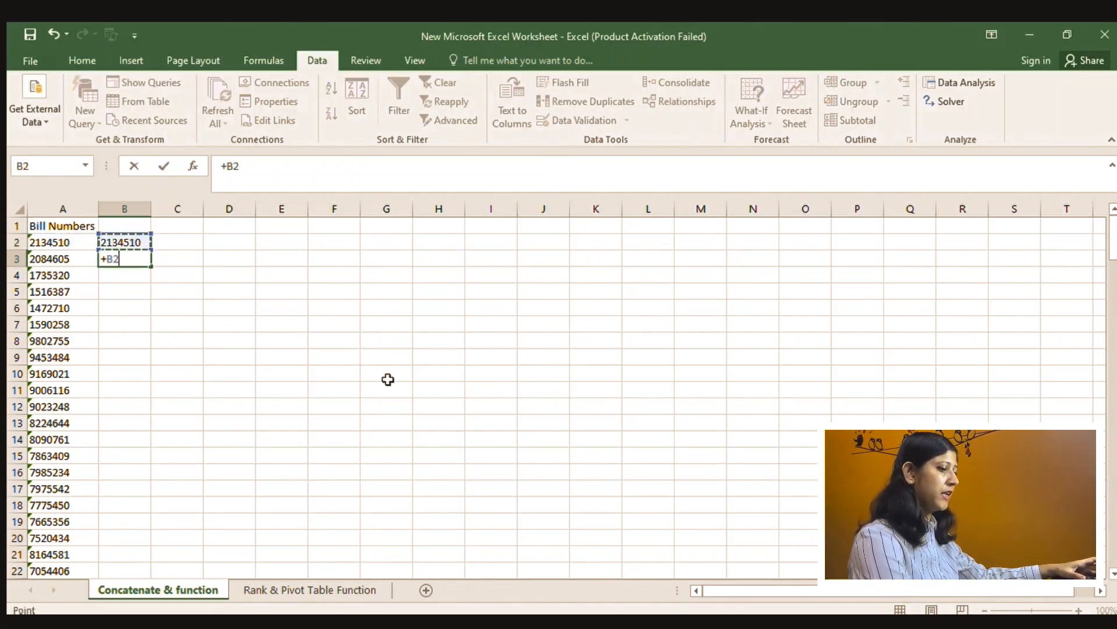
key(BackSpace)
key(BackSpace)
key(BackSpace)
key(Escape)
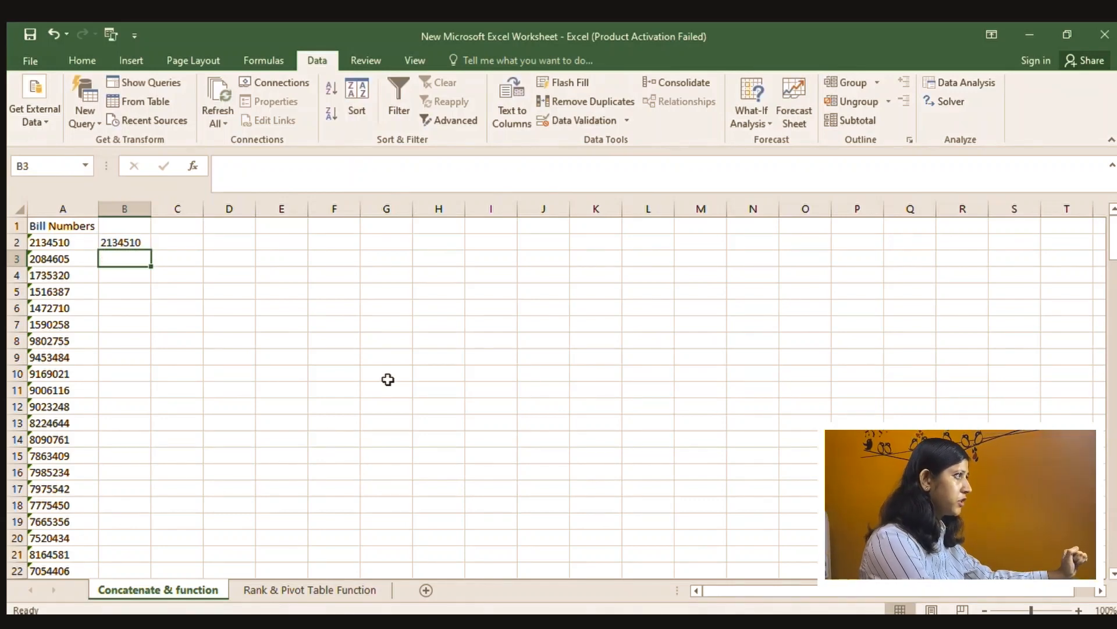
Enter =CONCATENATE(B2,"|",A3) in B3 to join the first two bill numbers with a "|" separator
text(=c)
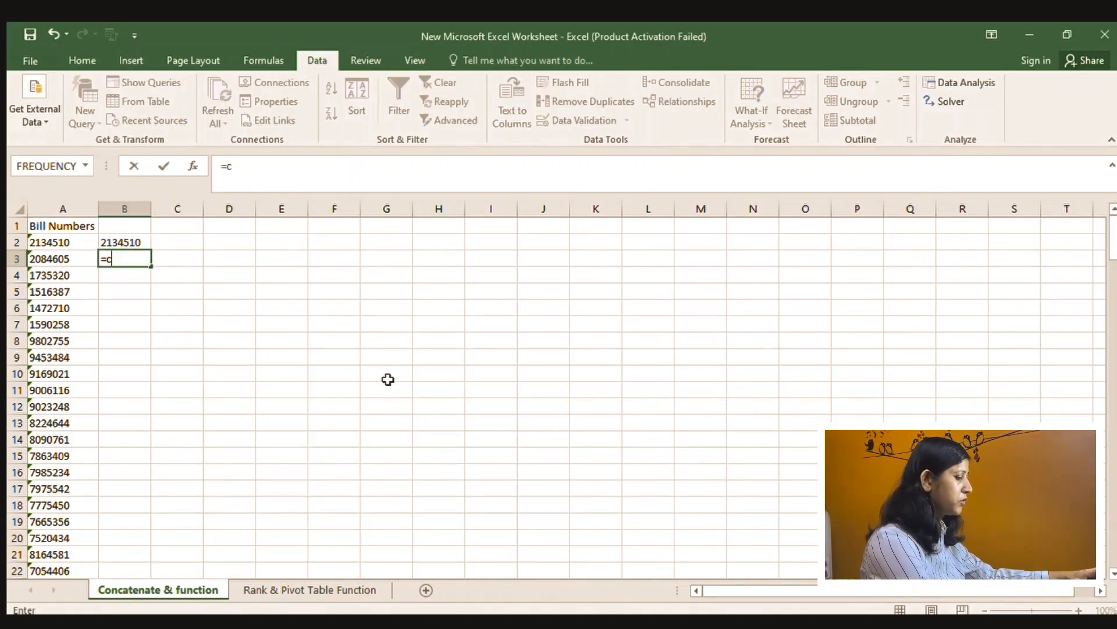
text(onc)
key(Tab)
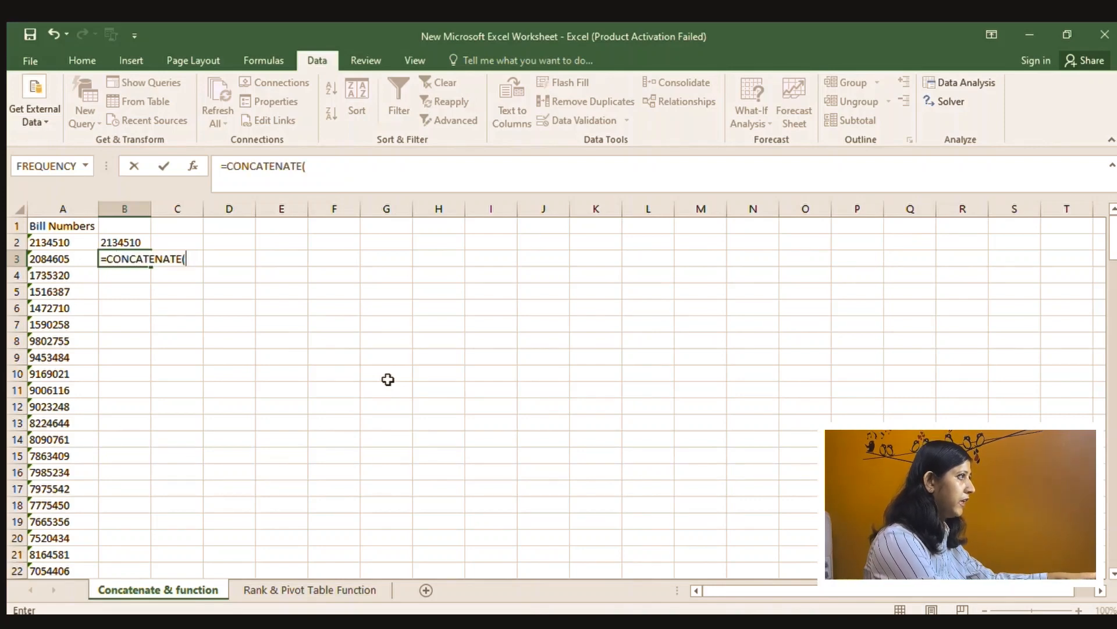
click(118, 238)
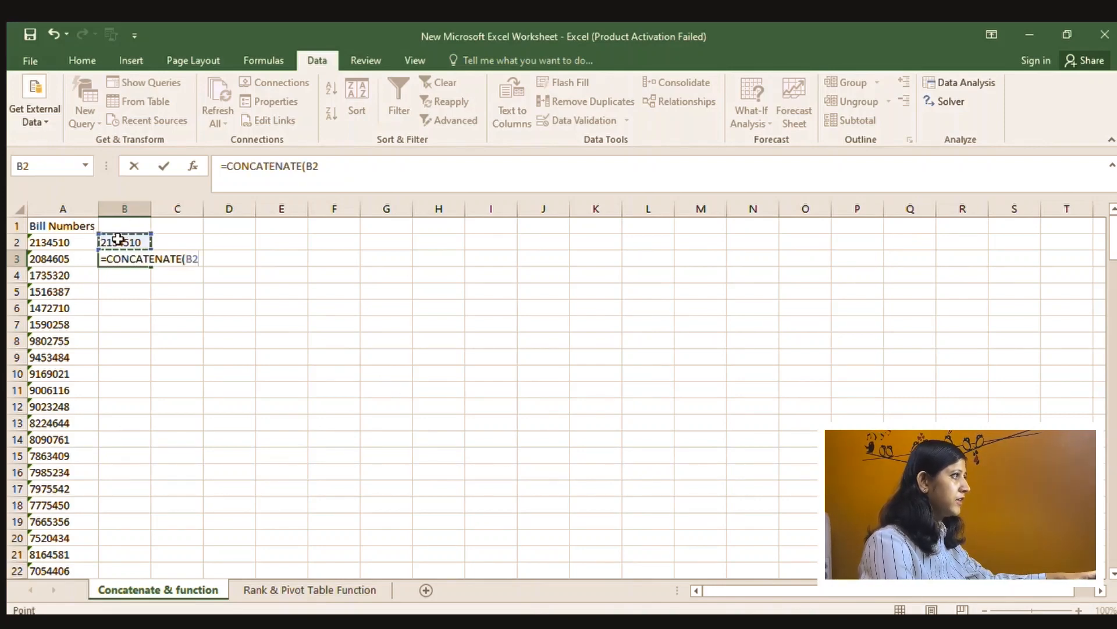
text(,)
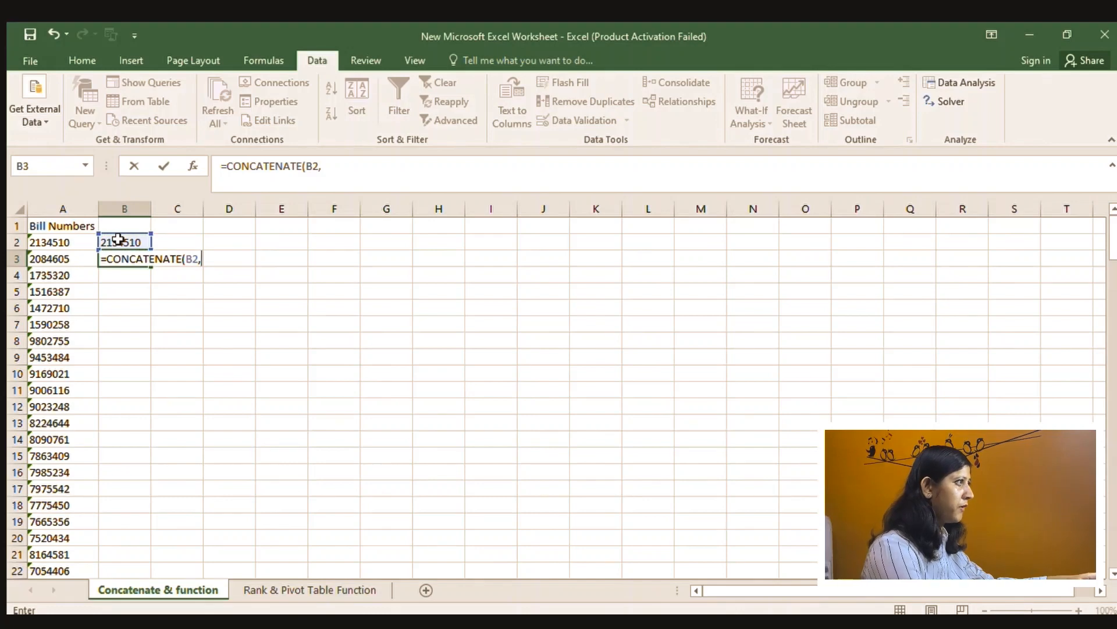
text(")
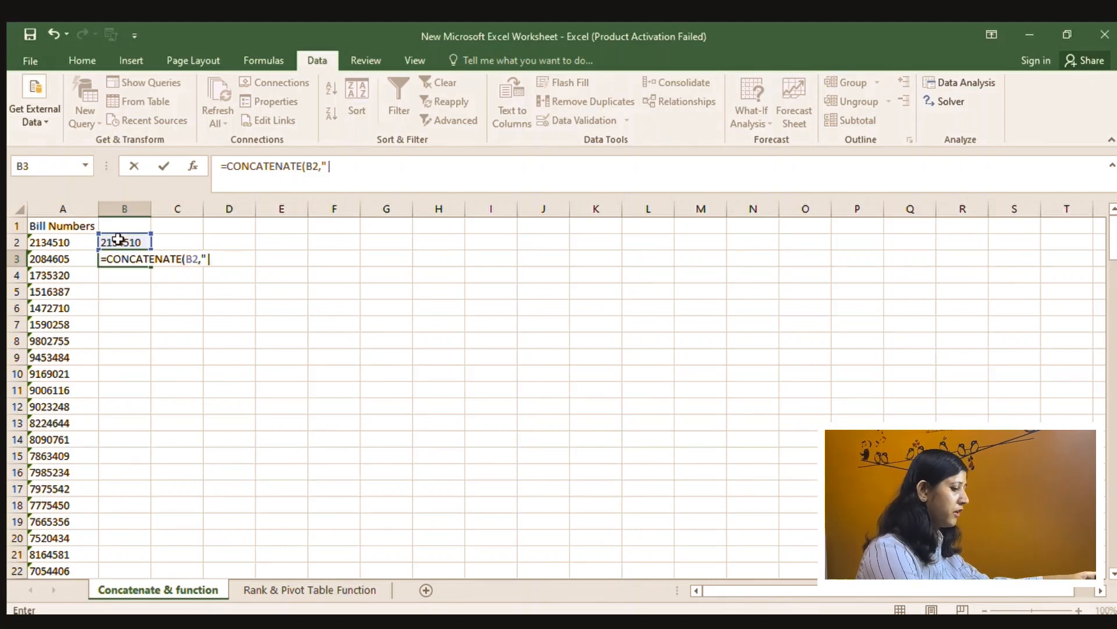
text( ")
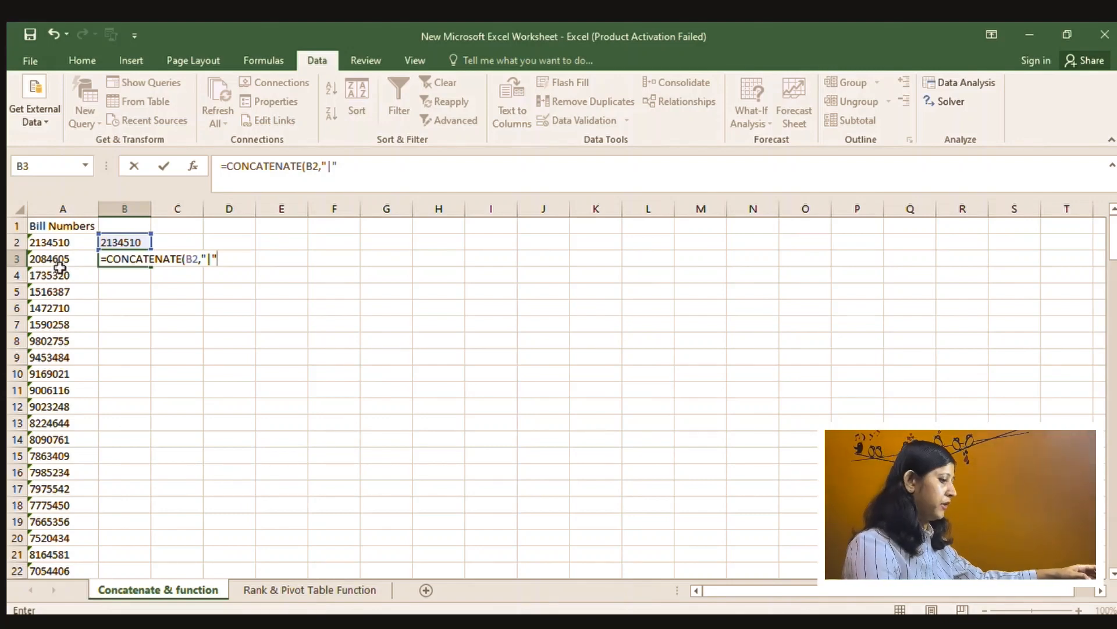
text(,)
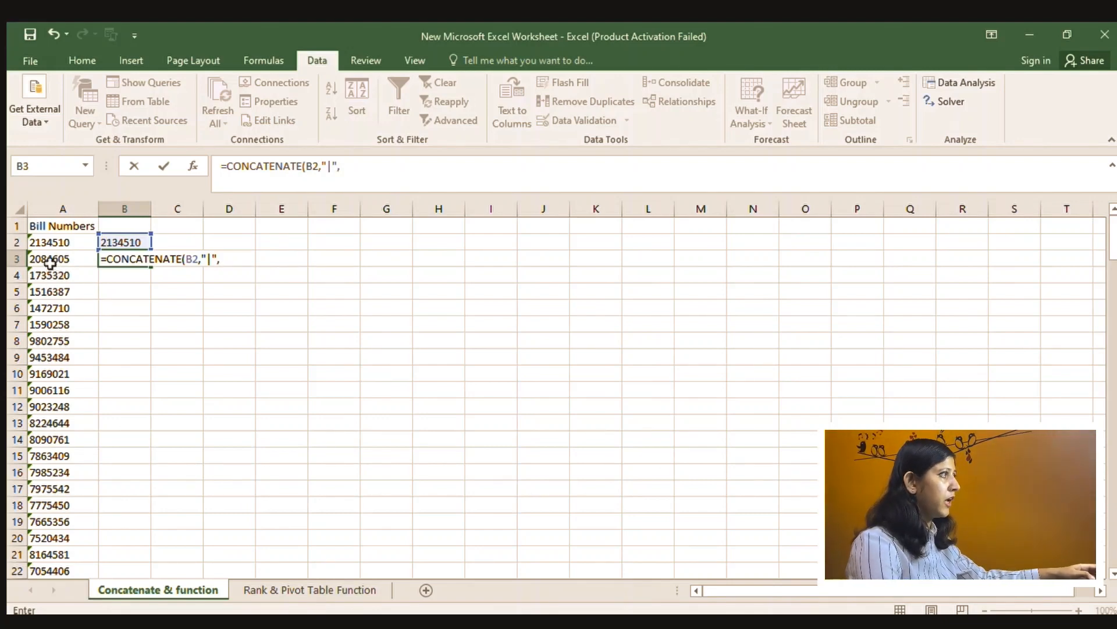
click(50, 263)
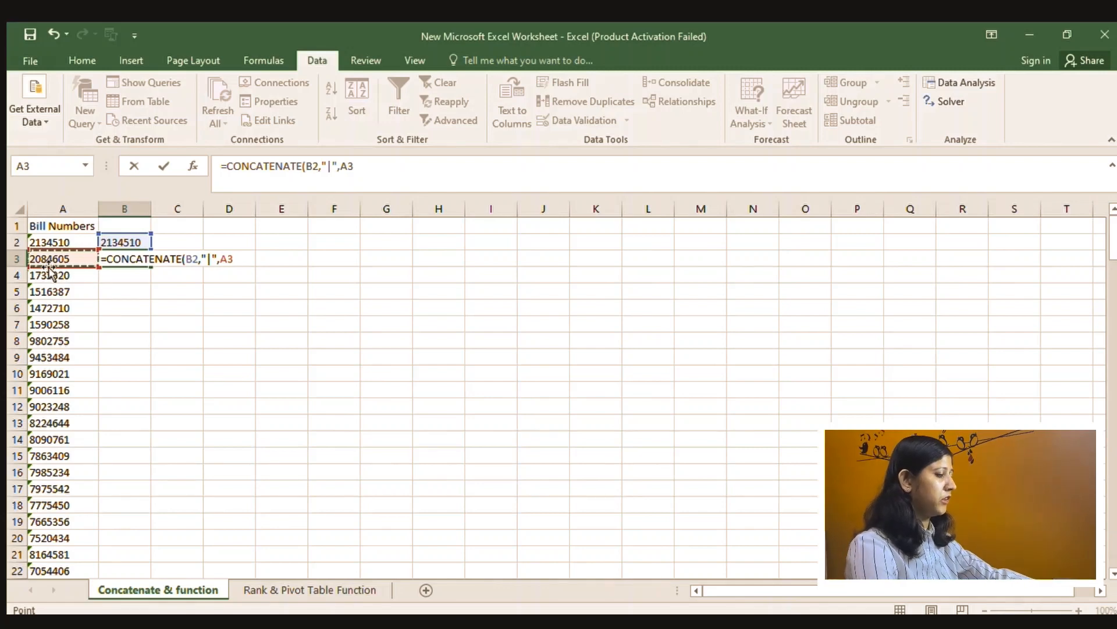
text())
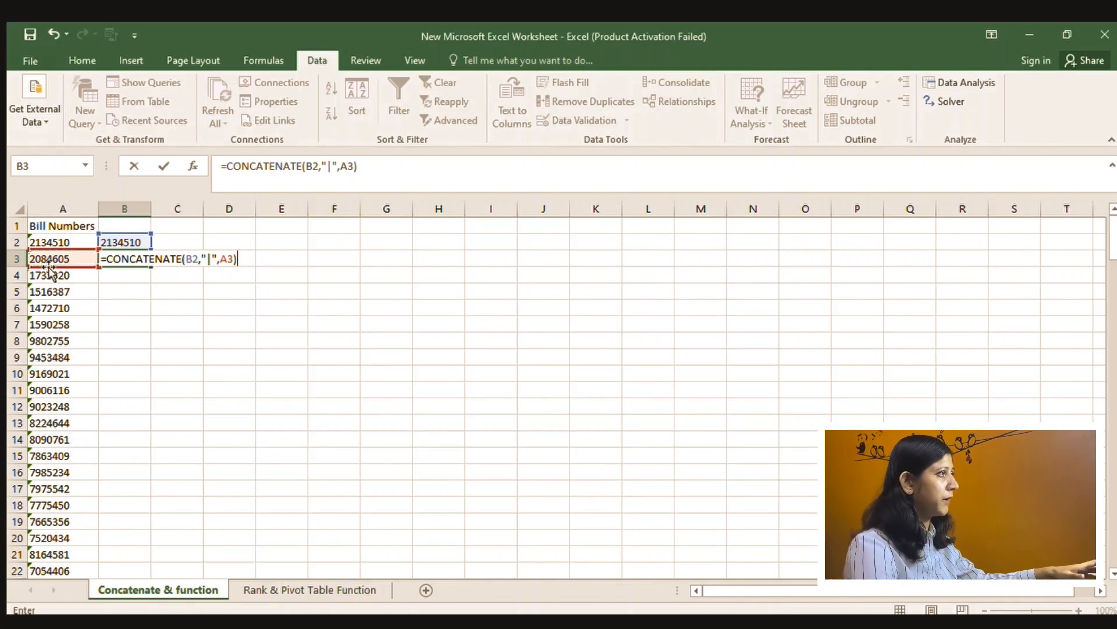
key(Return)
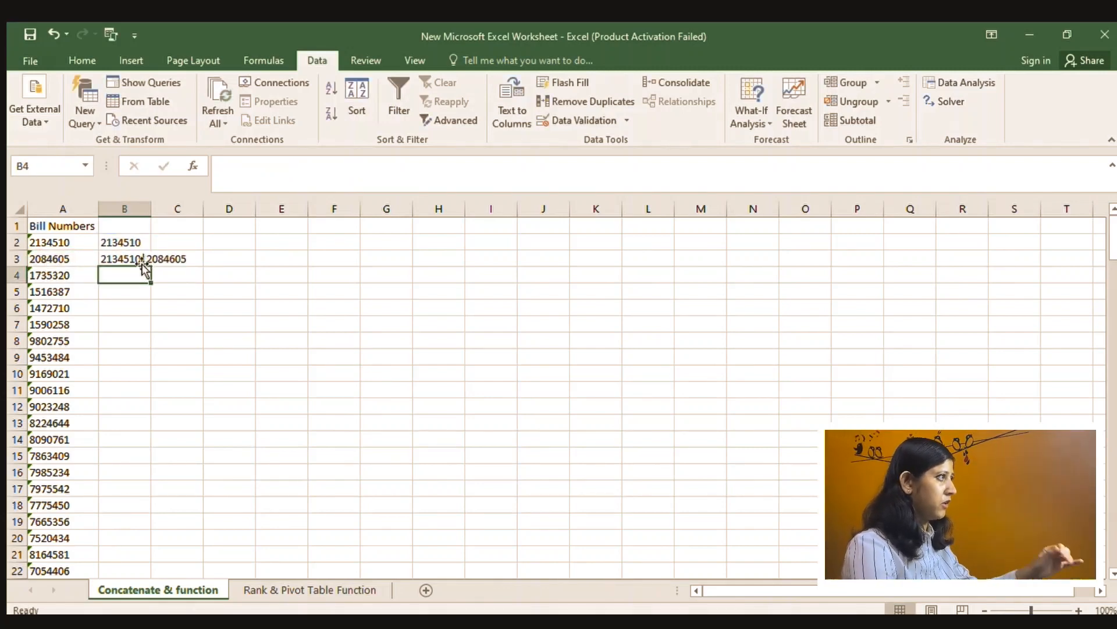
Fill the CONCATENATE formula from B3 down column B to the last bill number in row 38
click(123, 244)
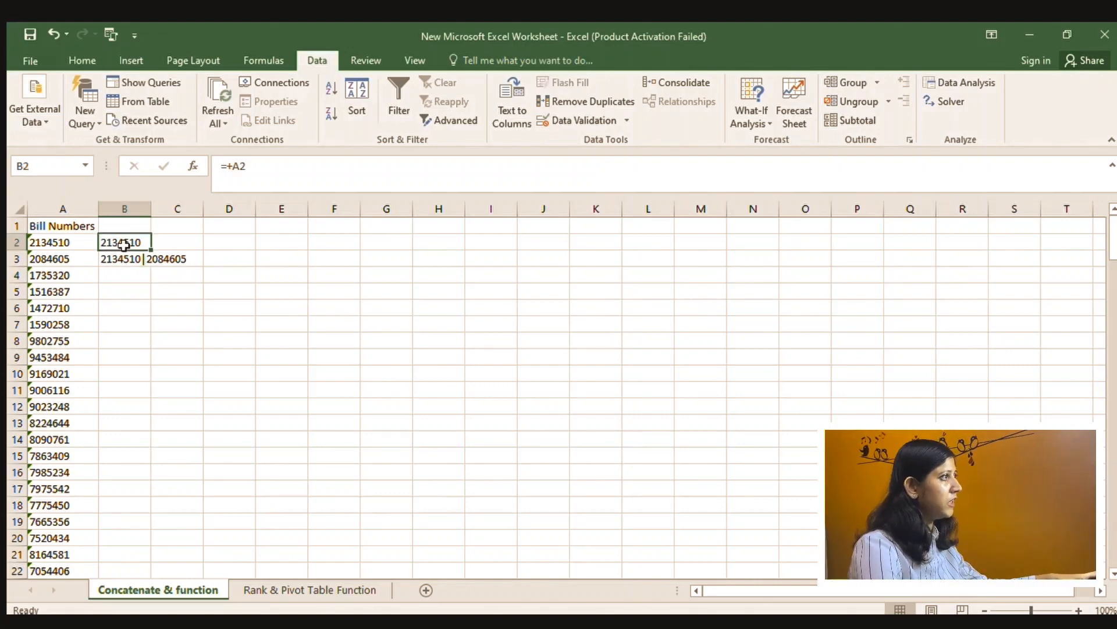
click(125, 259)
click(64, 266)
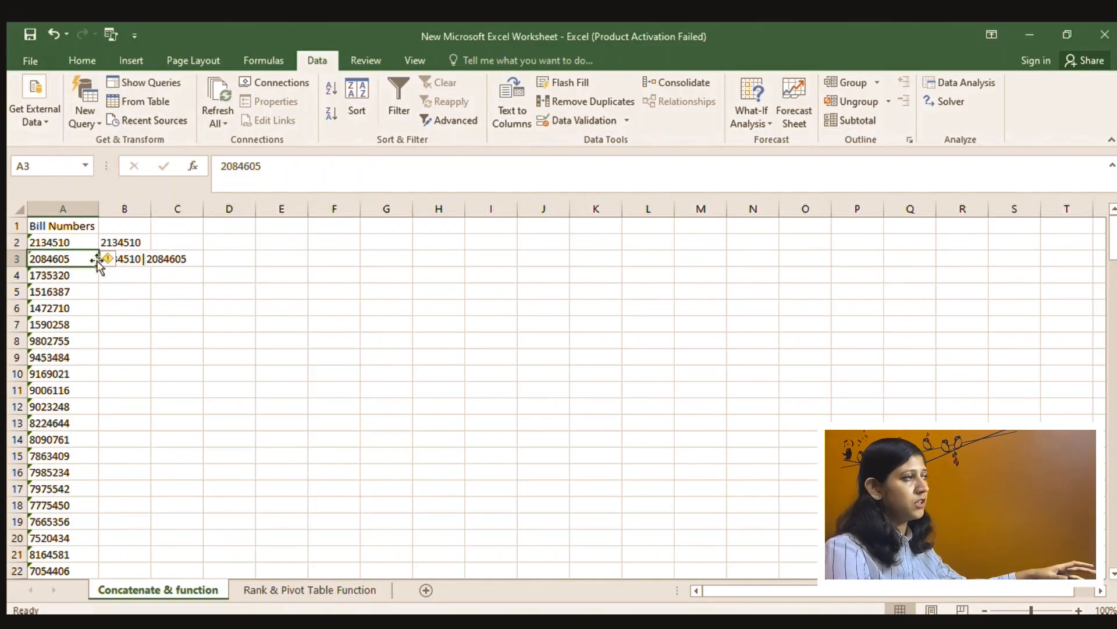
click(137, 257)
double_click(150, 266)
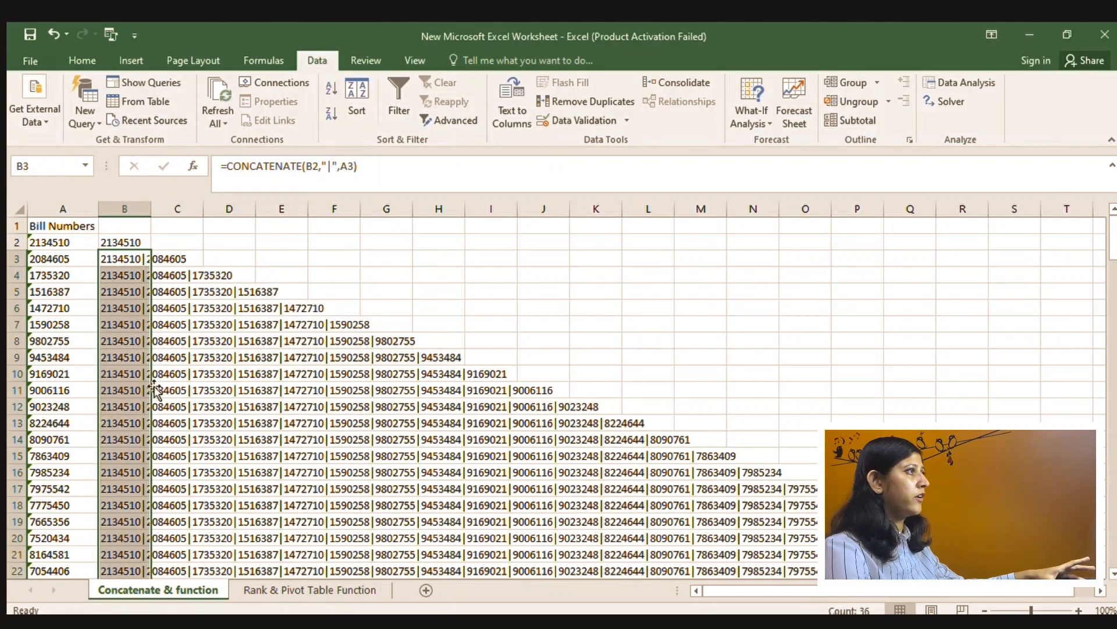
scroll(153, 387, down, 11)
scroll(142, 378, up, 2)
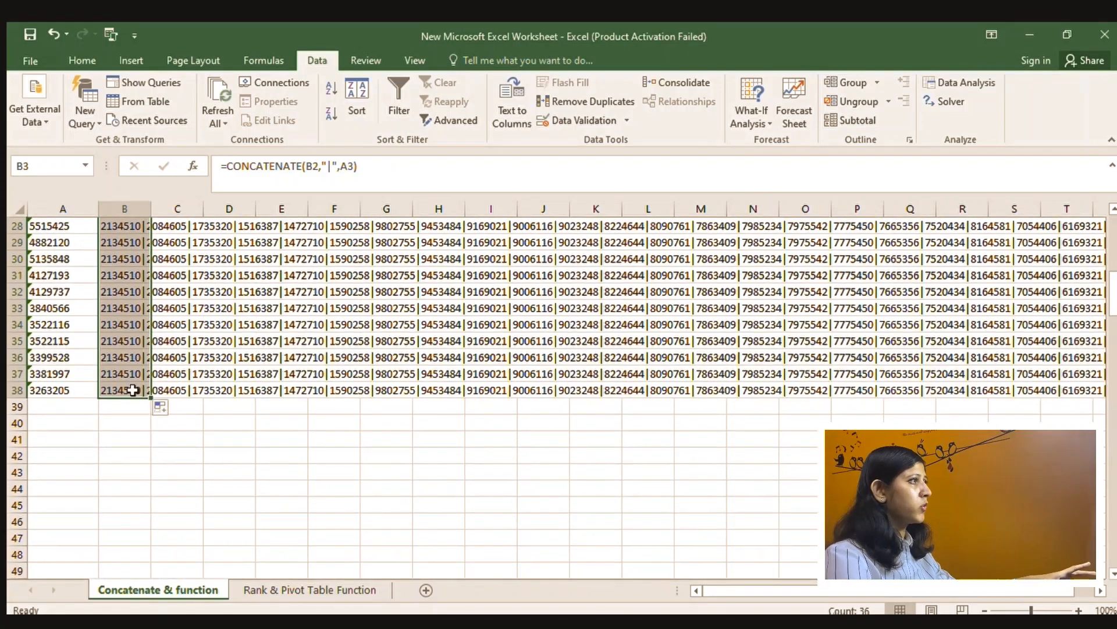
Compare the joined string in B38 with the bill numbers in column A and the starting value in B2
click(123, 390)
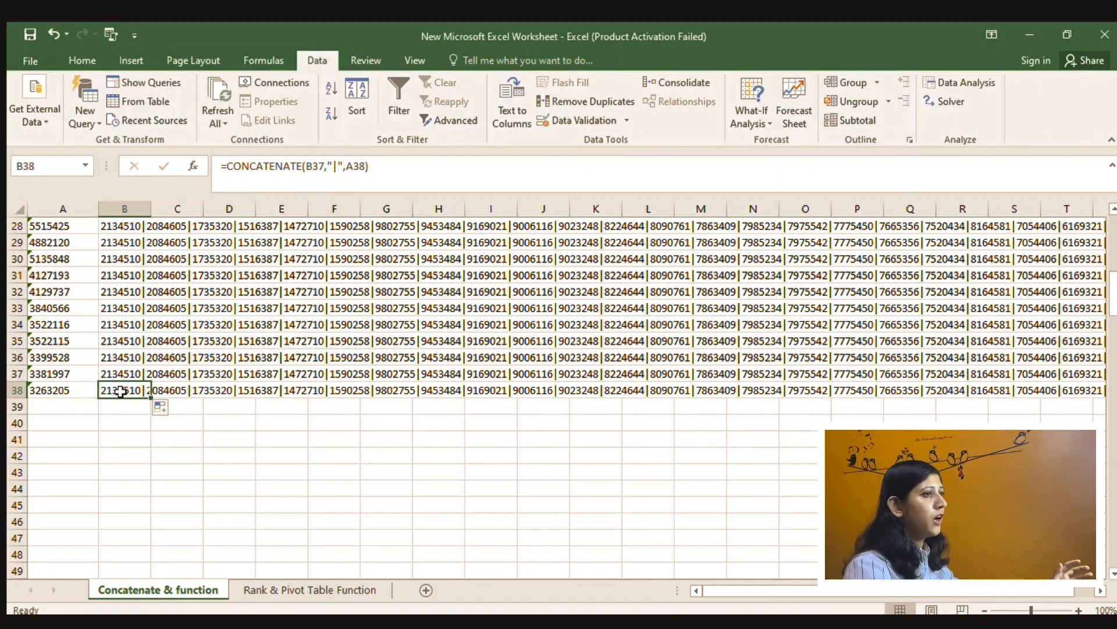
scroll(43, 319, up, 9)
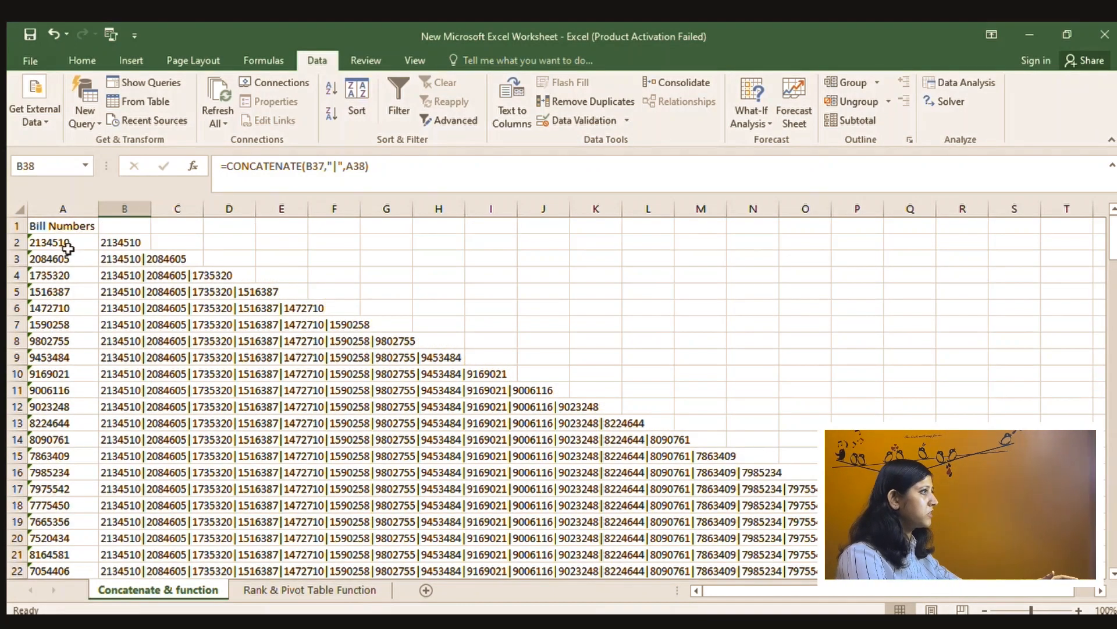
drag(68, 249, 51, 524)
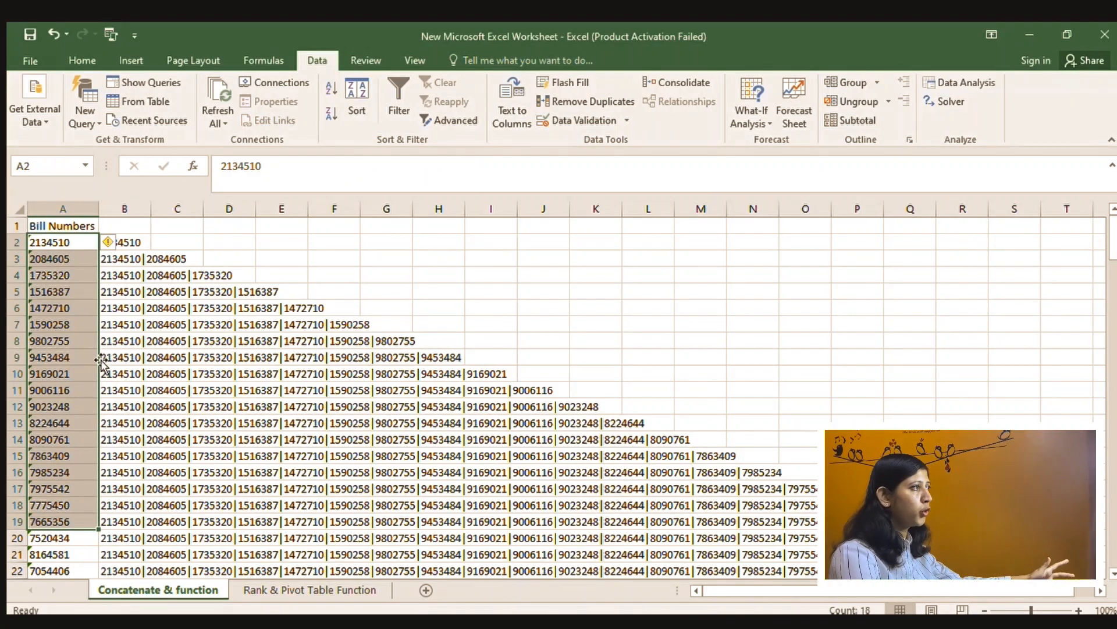
scroll(100, 364, down, 7)
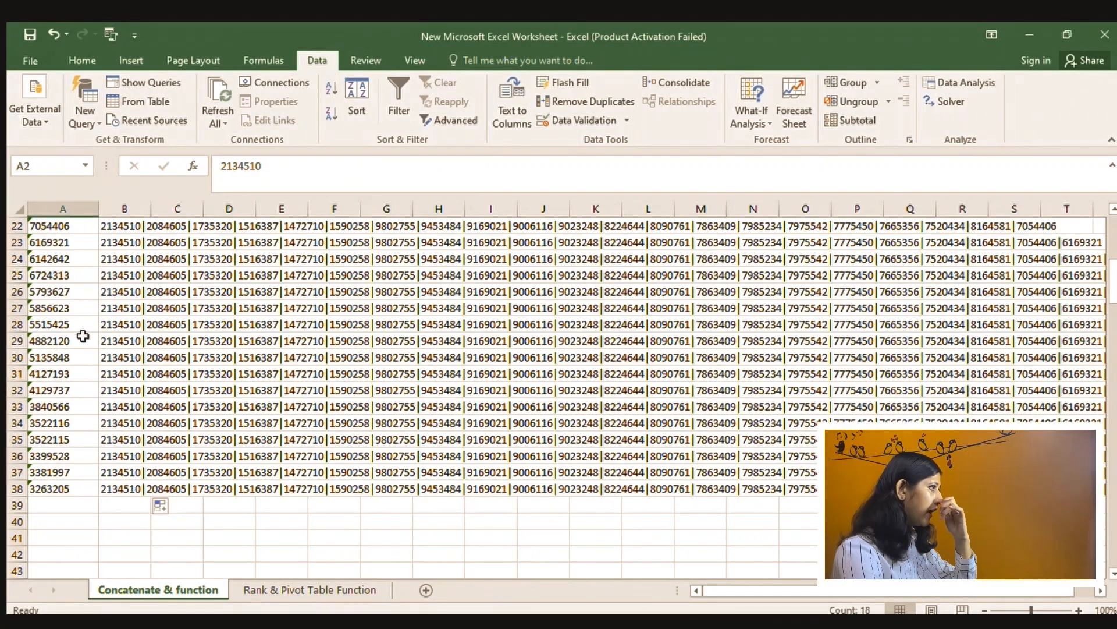
drag(63, 259, 68, 324)
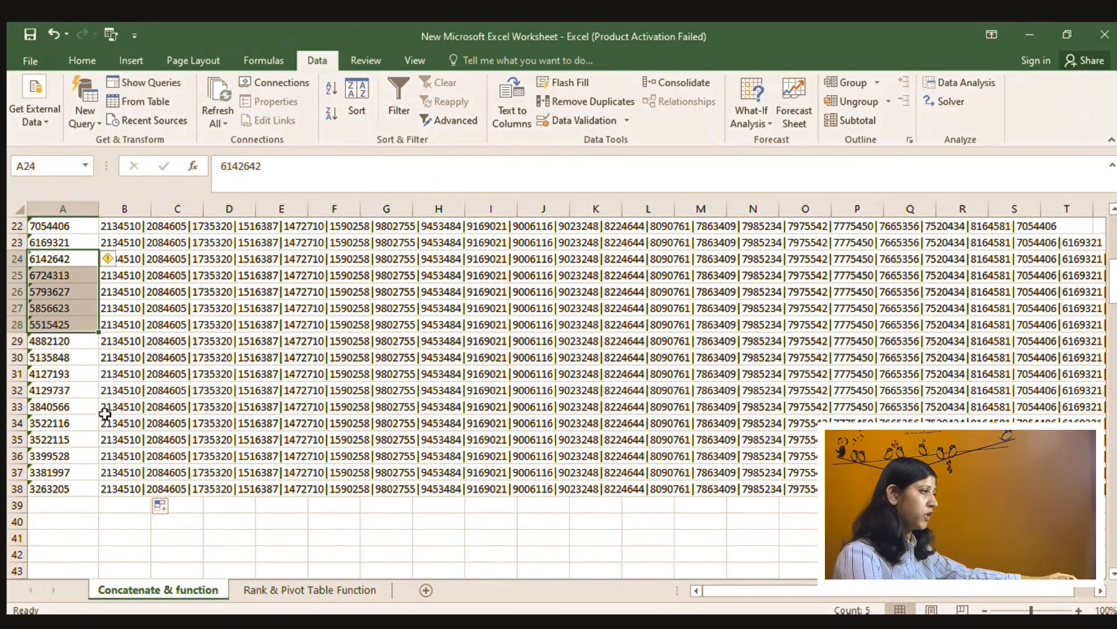
scroll(82, 324, up, 7)
click(112, 243)
scroll(134, 339, down, 13)
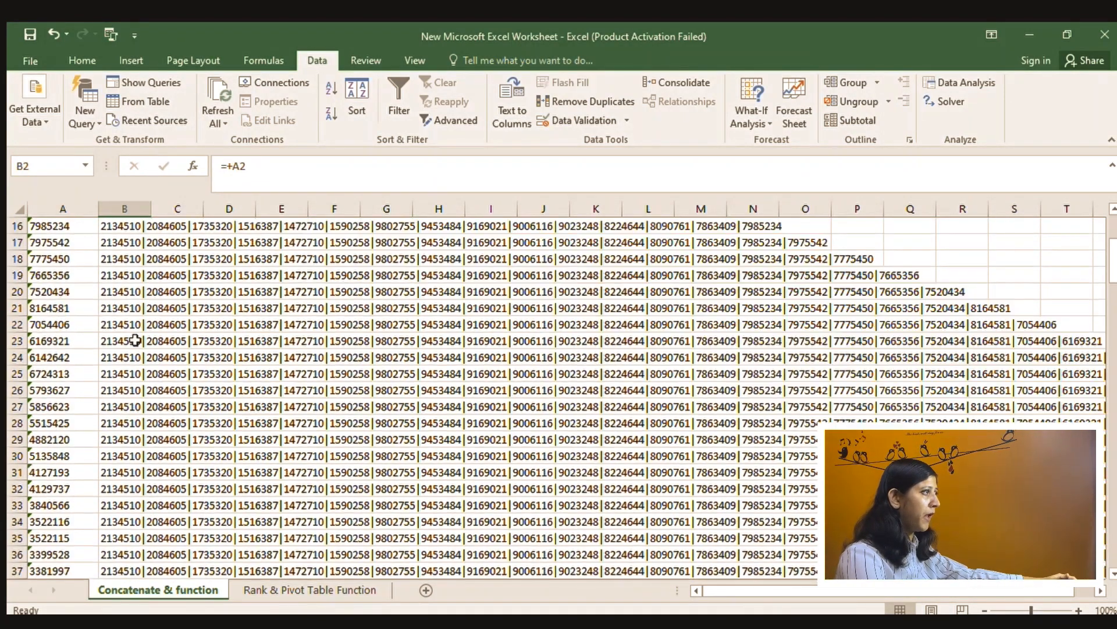
scroll(128, 326, up, 1)
click(107, 243)
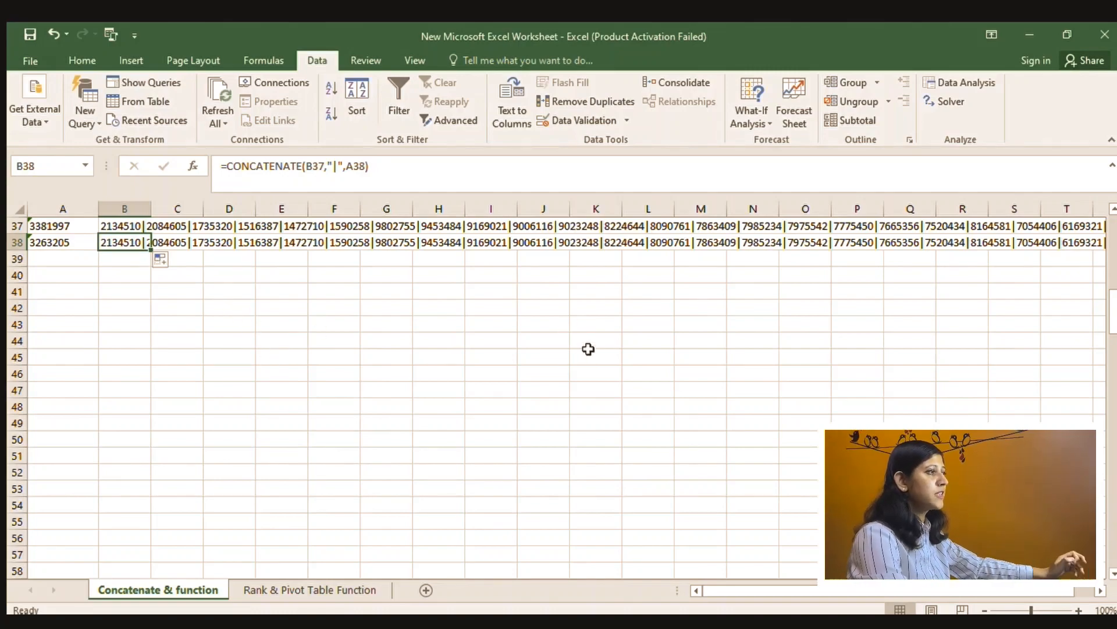
Clear all contents of column B and select cell B2
scroll(84, 370, up, 12)
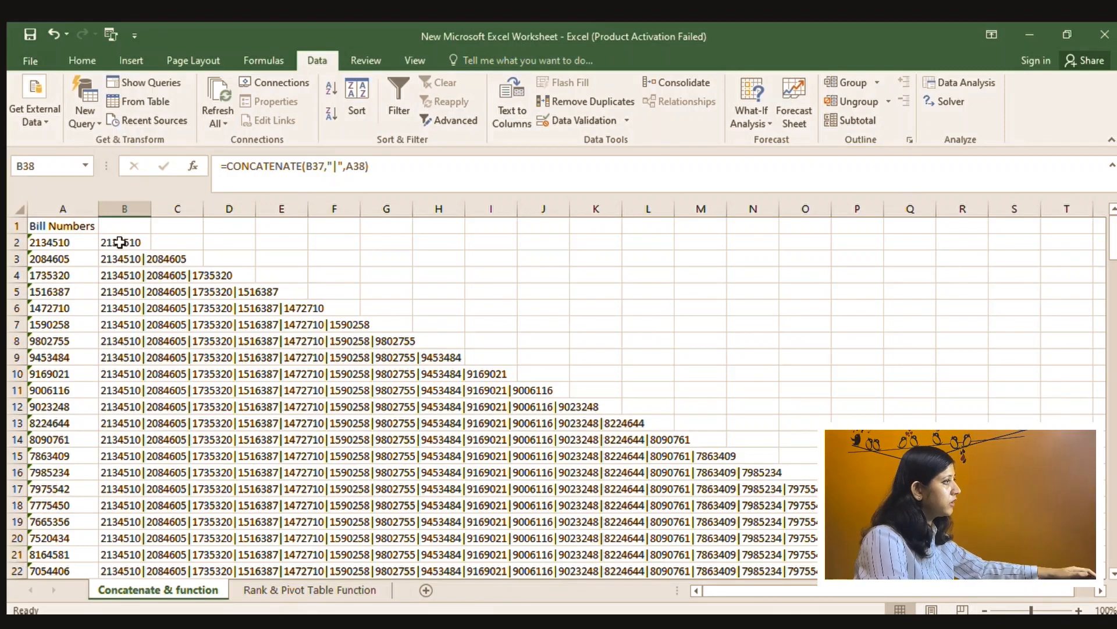
click(119, 243)
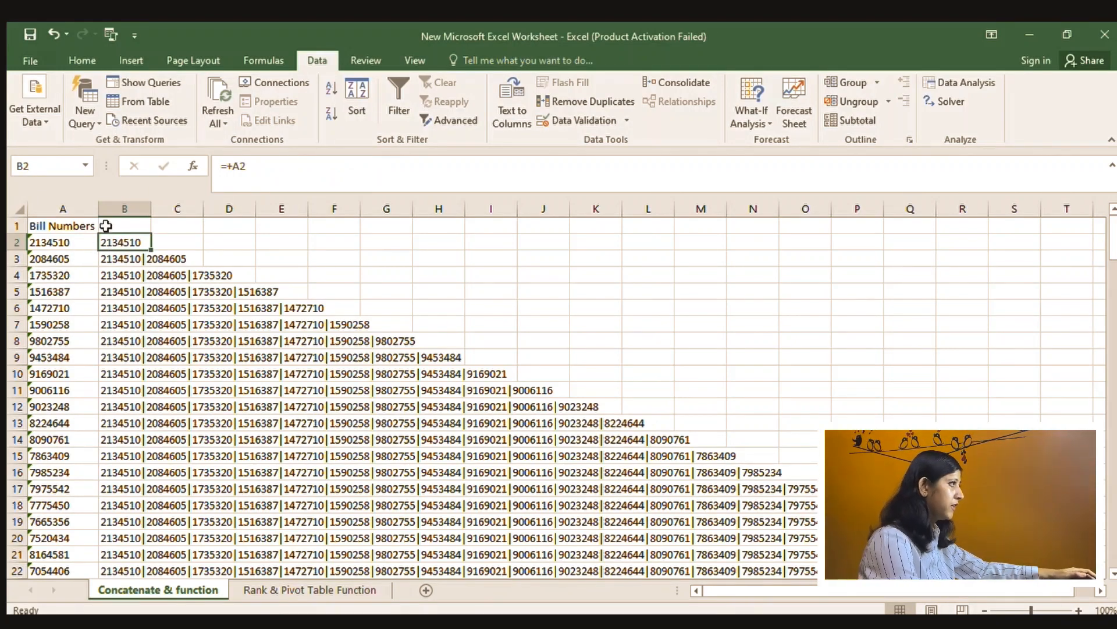
click(124, 209)
key(Delete)
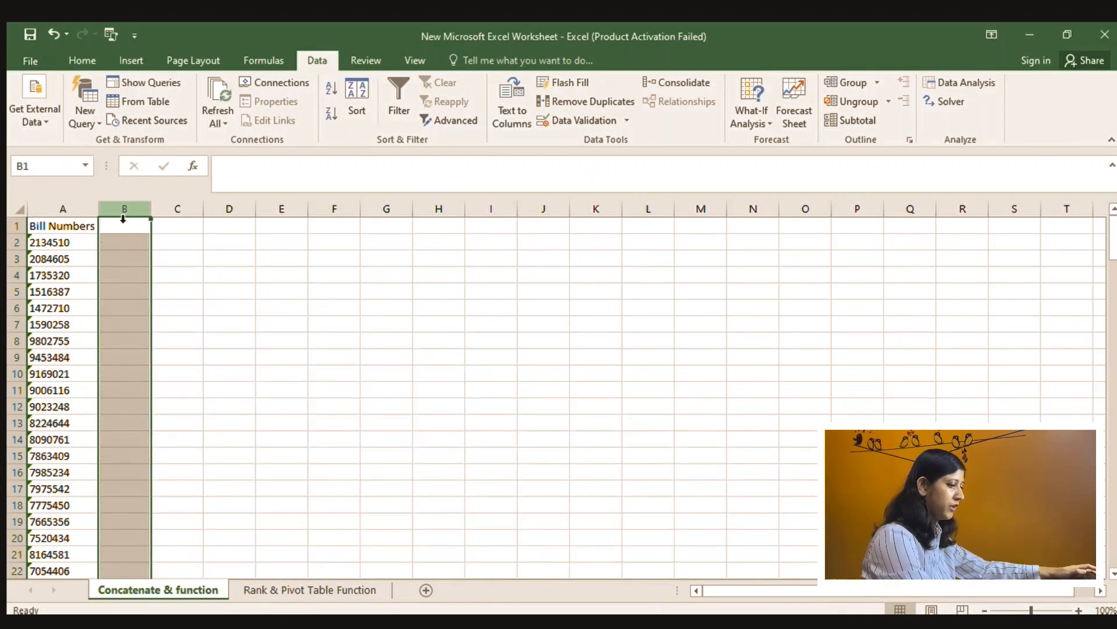
click(121, 243)
text(+)
key(Left)
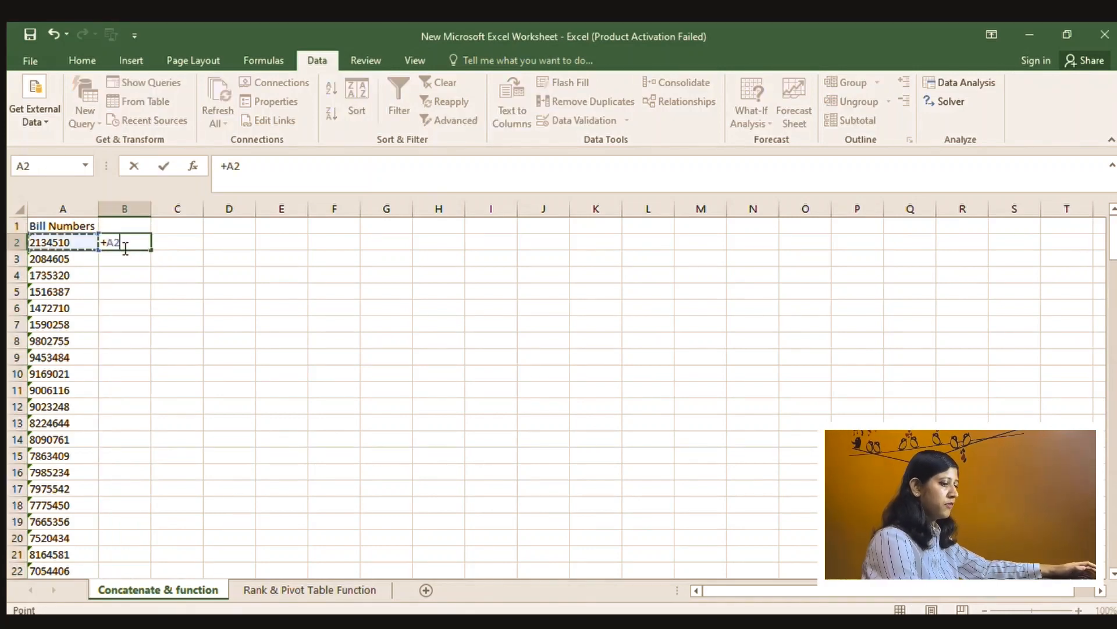
key(Escape)
Enter the formula =A2 in B2 to bring in the first bill number
text(=)
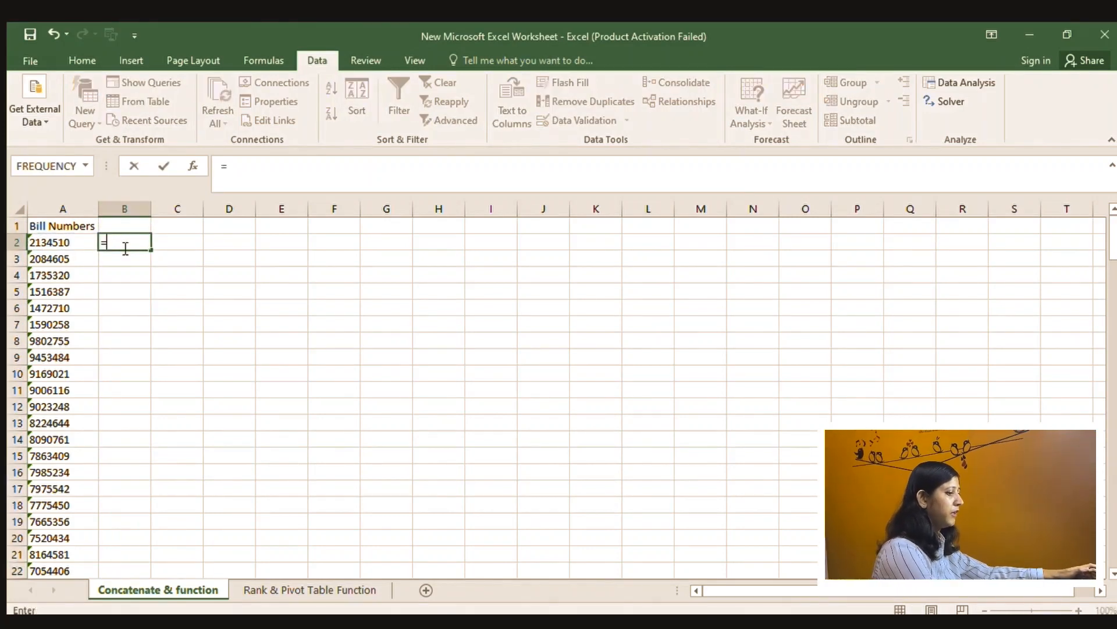
click(55, 245)
key(Return)
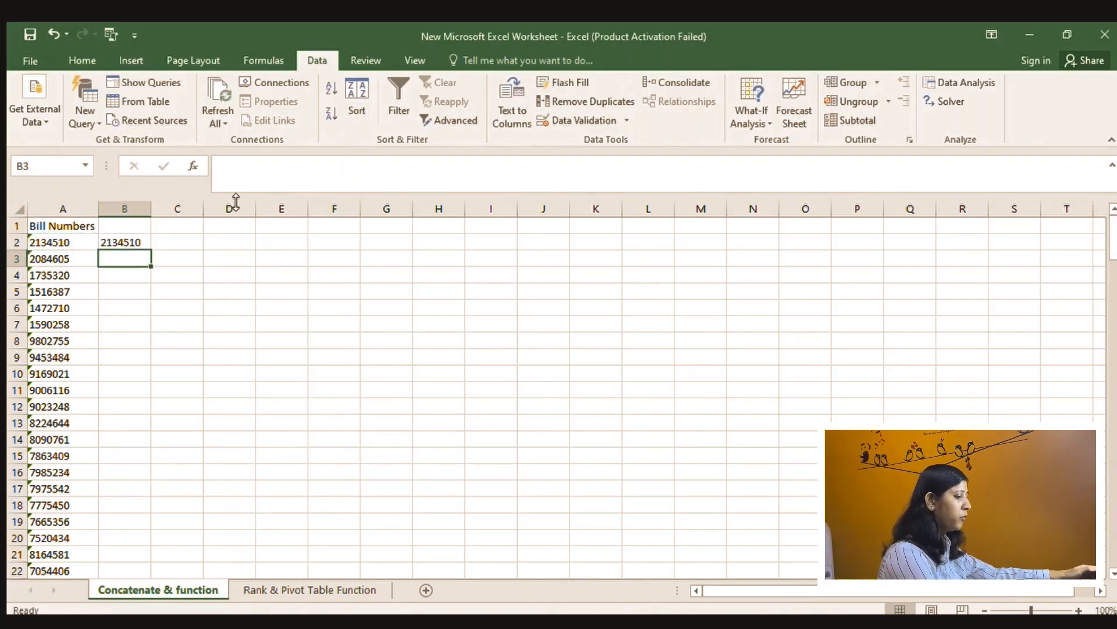
Enter =B2&"|"&A3 in B3 to join the bill numbers with the ampersand operator
text(=)
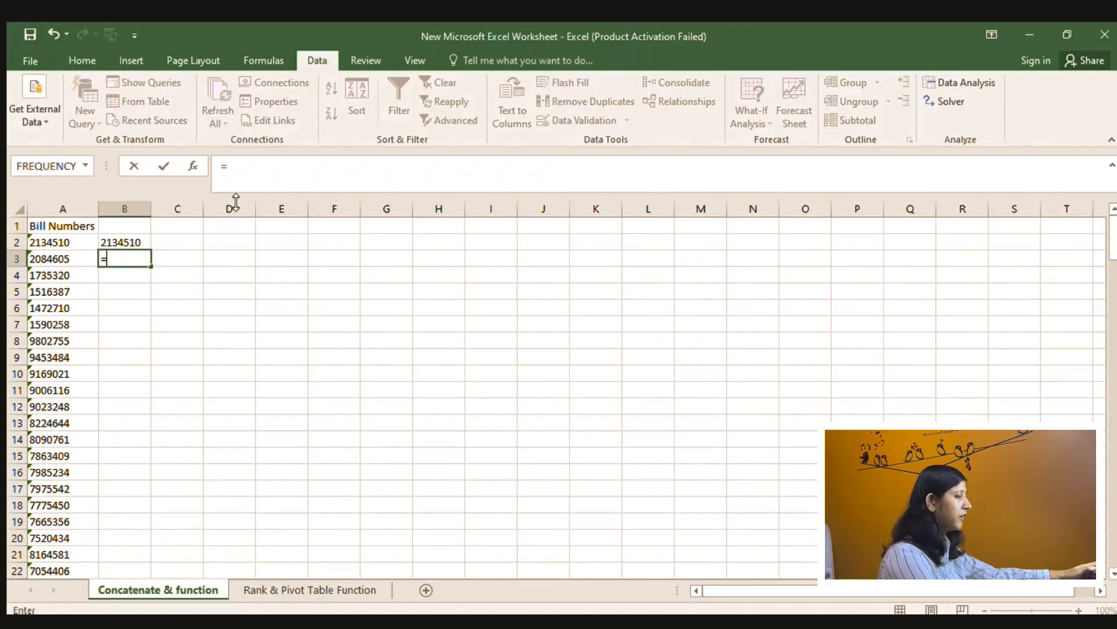
key(Up)
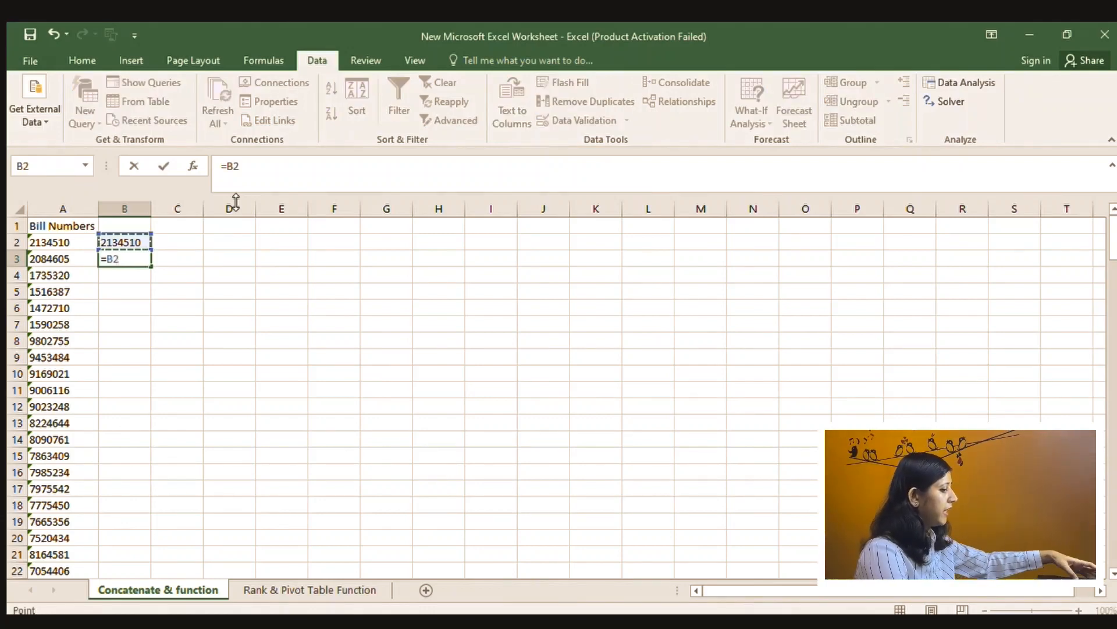
text(&)
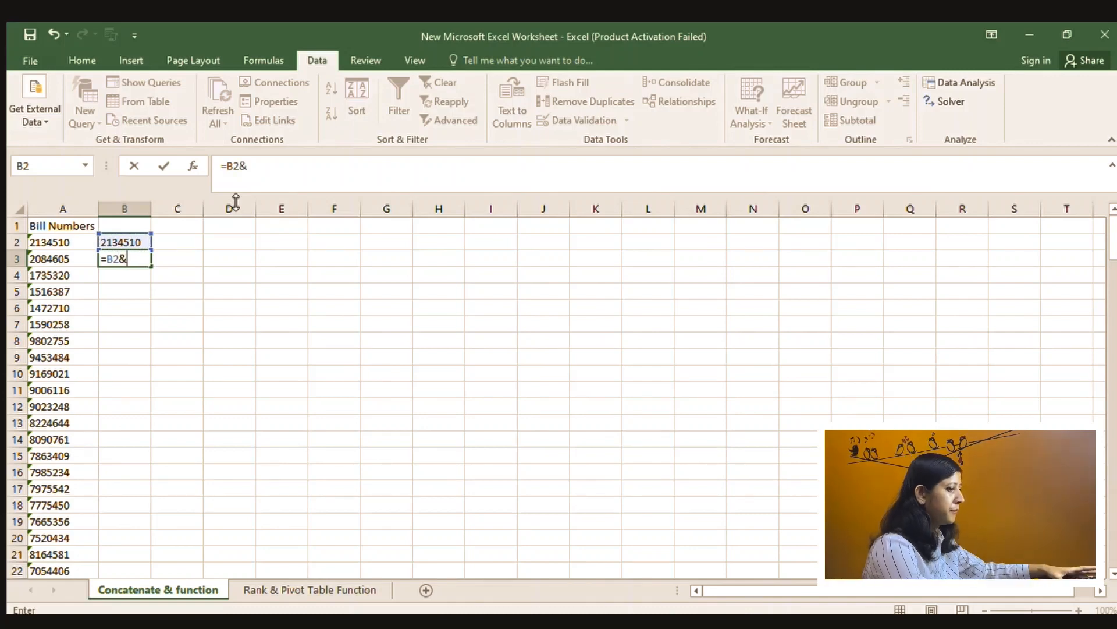
text("|)
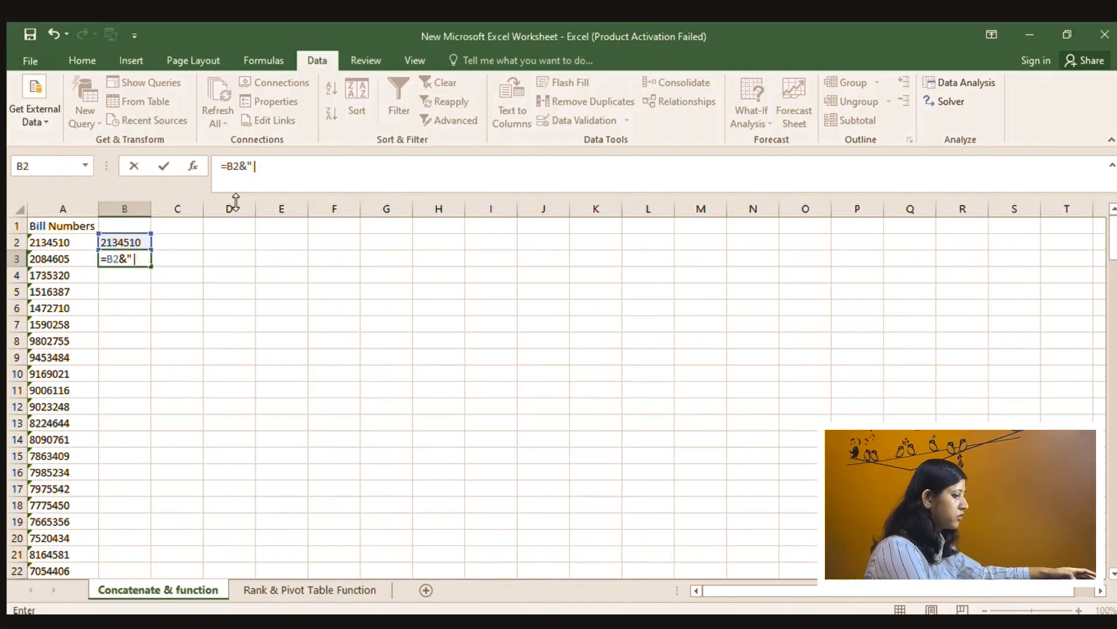
text(")
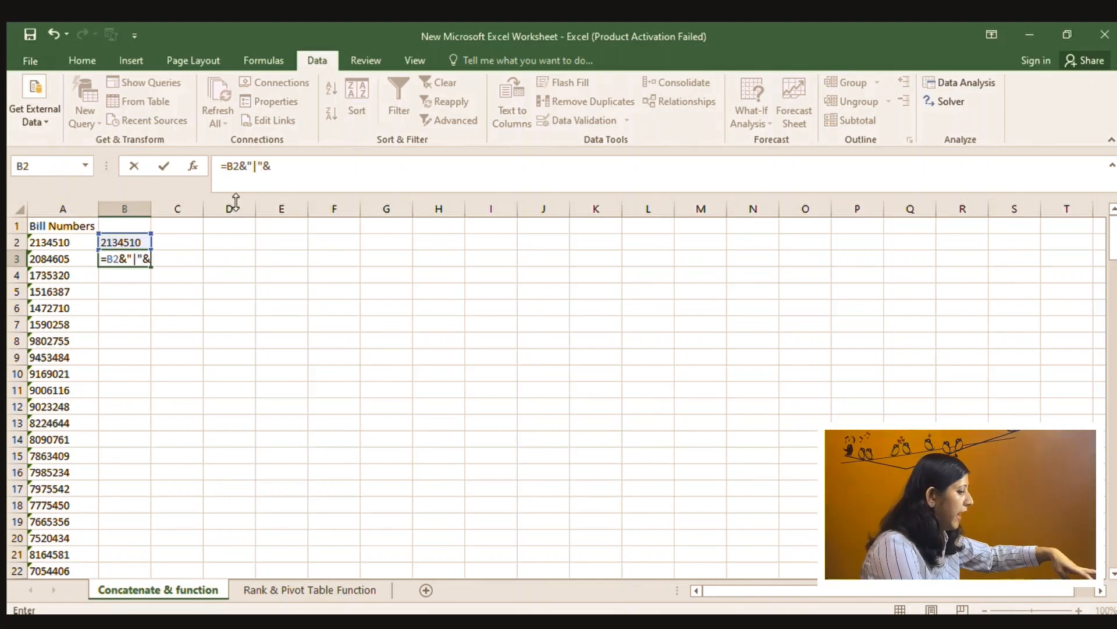
text(&)
click(68, 259)
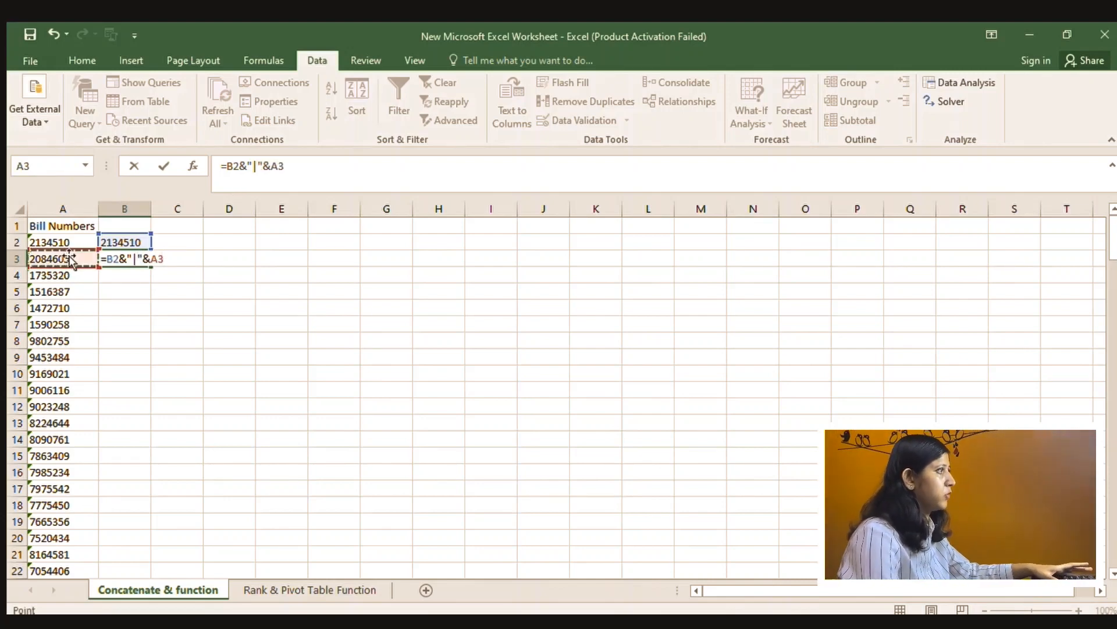
key(Return)
Fill the ampersand formula from B3 down column B to the last bill number in row 38
click(145, 262)
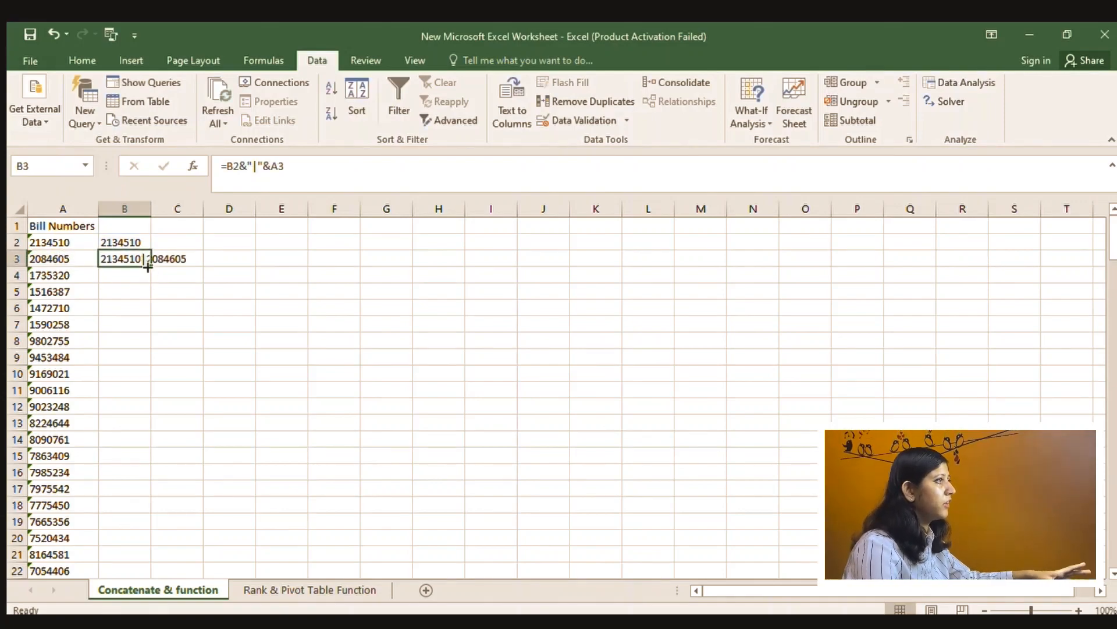
double_click(150, 268)
scroll(142, 384, down, 9)
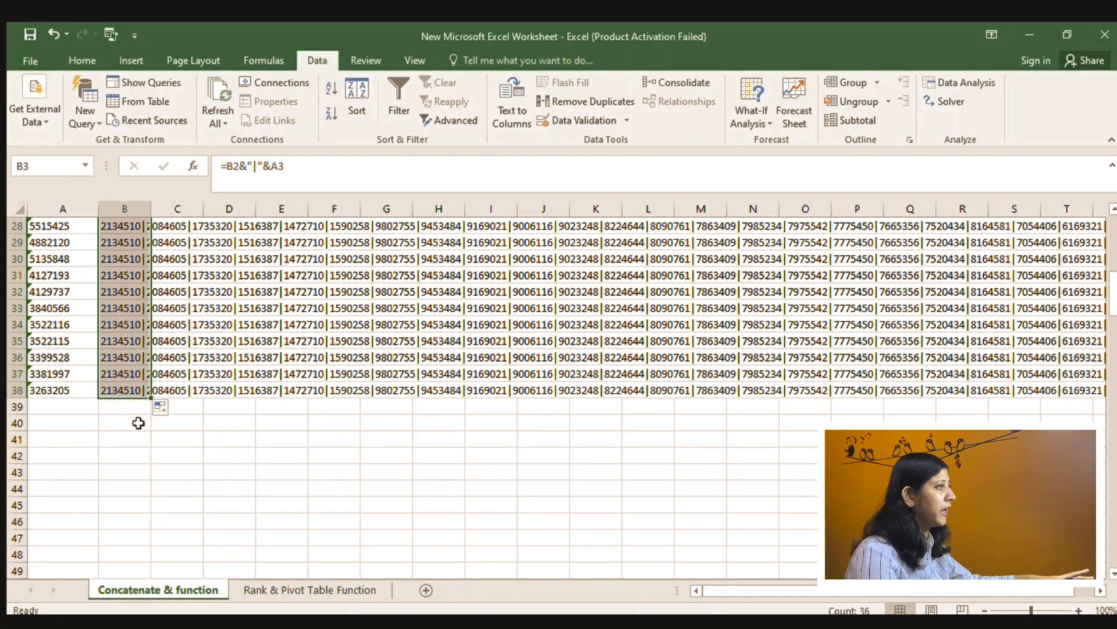
Select cell B38, which holds the last joined bill-number string
click(123, 387)
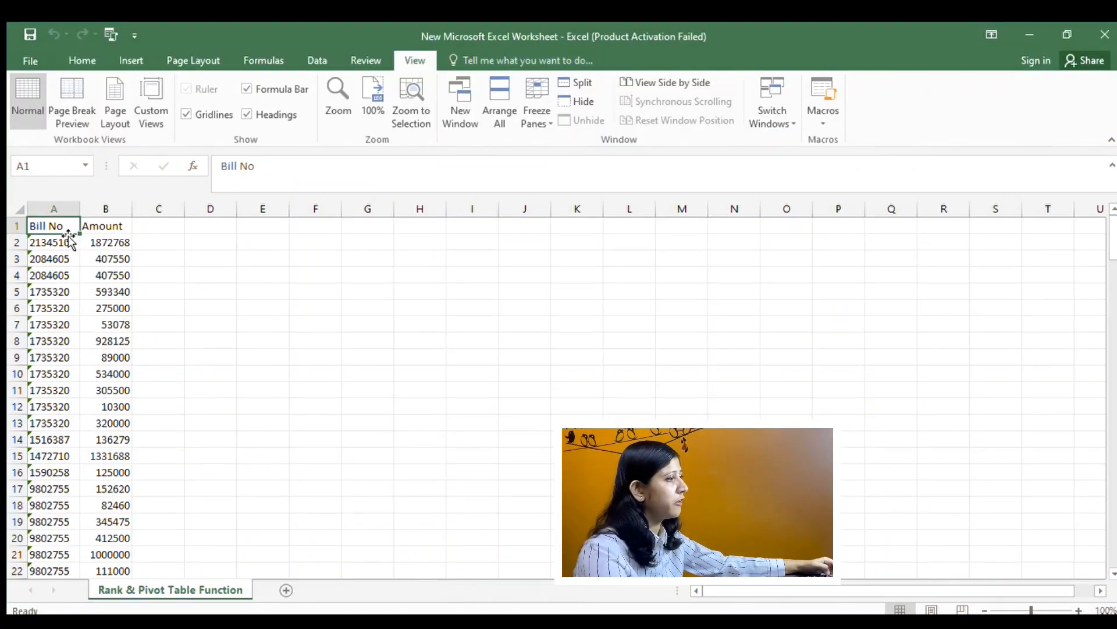
Examine the Bill No and Amount columns on the Rank & Pivot Table Function sheet, comparing bill numbers and their amounts row by row
key(Right)
key(Left)
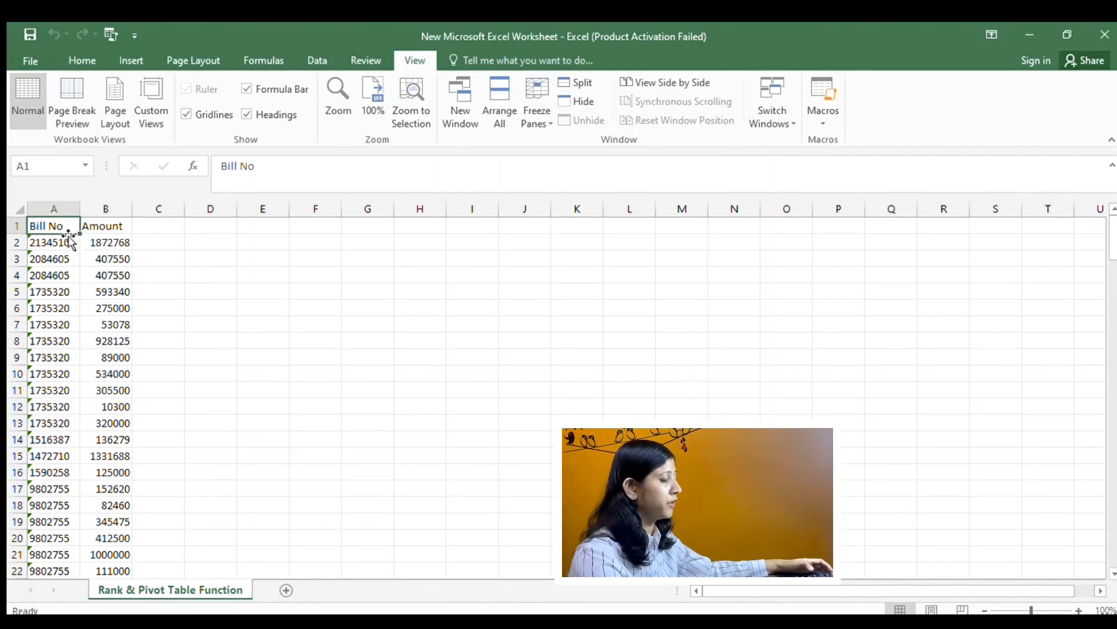
key(Down)
key(Down)
key(Down)
key(Down)
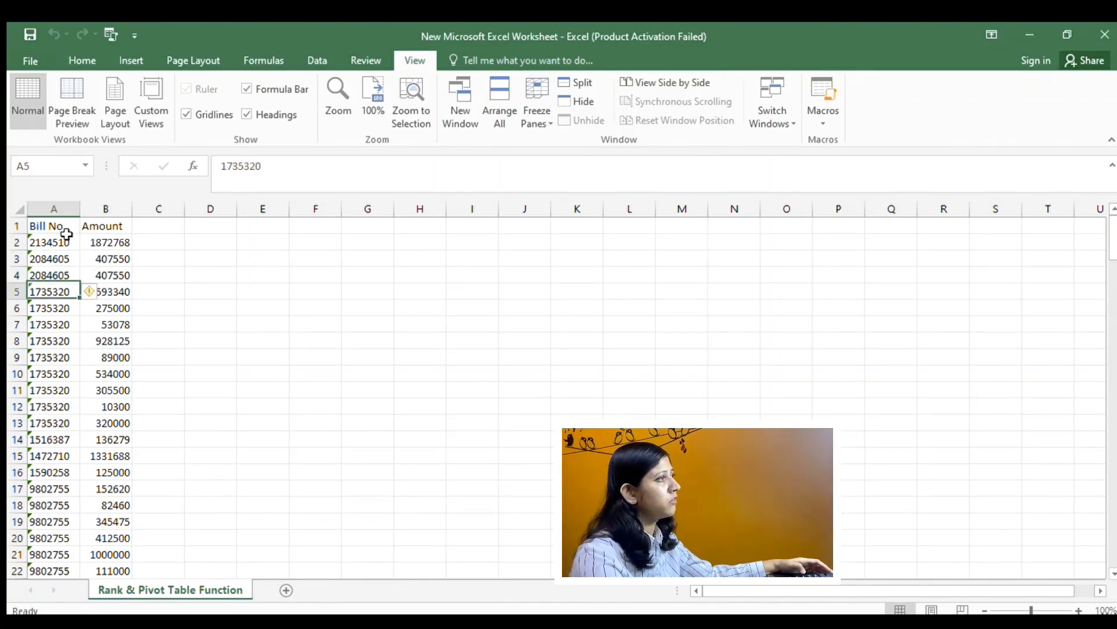
key(Up)
key(Up)
key(Up)
key(Down)
key(Down)
key(Down)
key(Down)
key(Down)
key(Down)
key(Down)
key(Down)
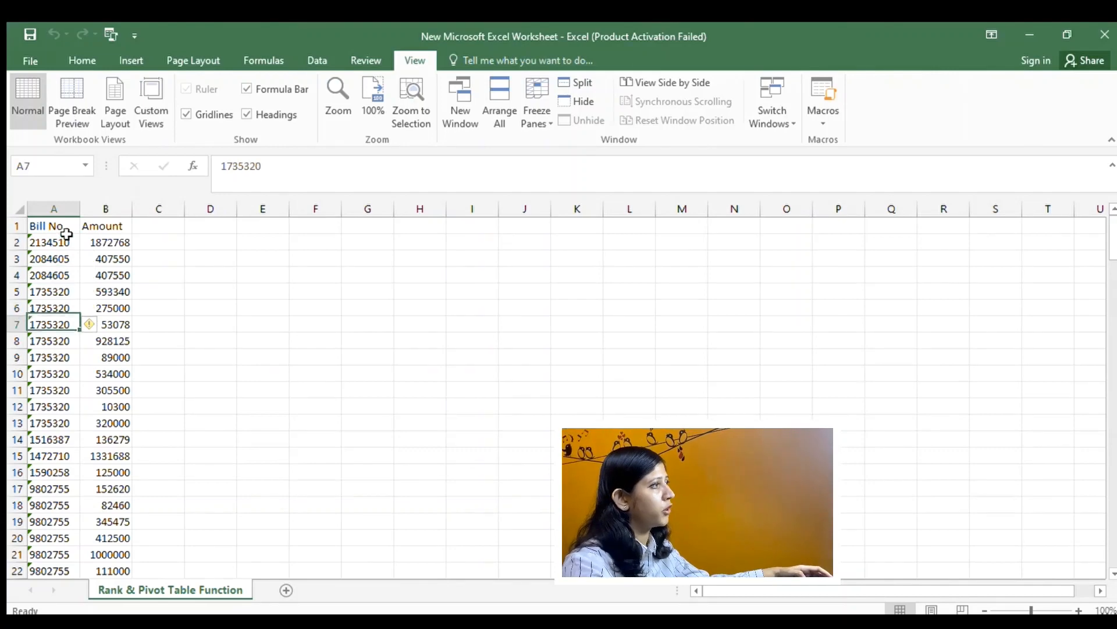
key(Right)
key(Down)
key(Down)
key(Down)
key(Down)
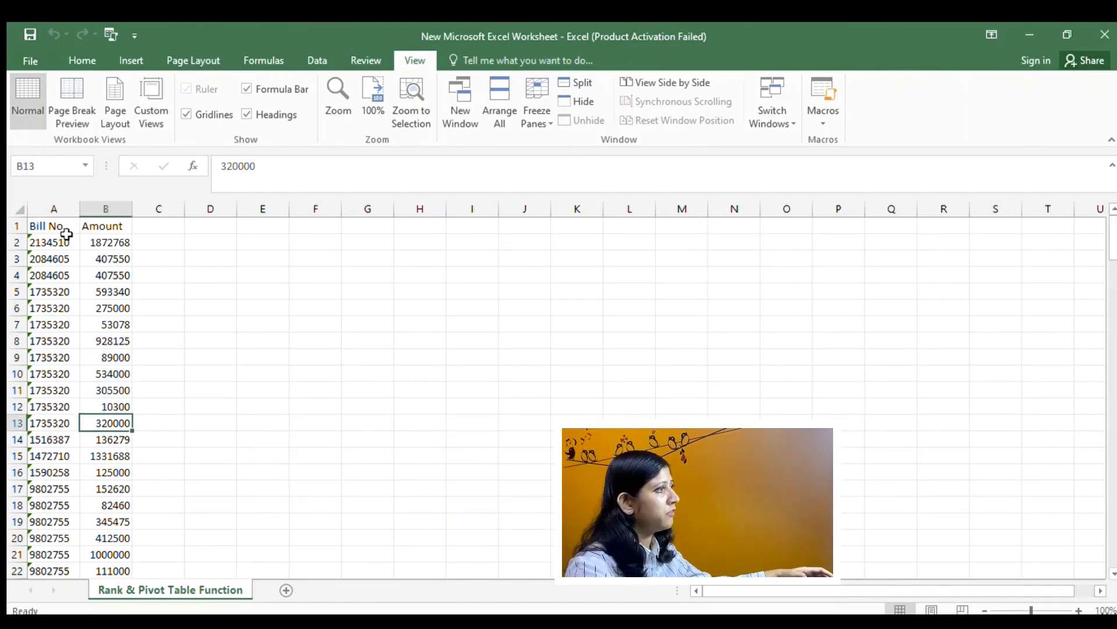
key(Left)
key(Down)
key(Down)
key(Down)
key(Down)
key(Down)
key(Down)
key(Down)
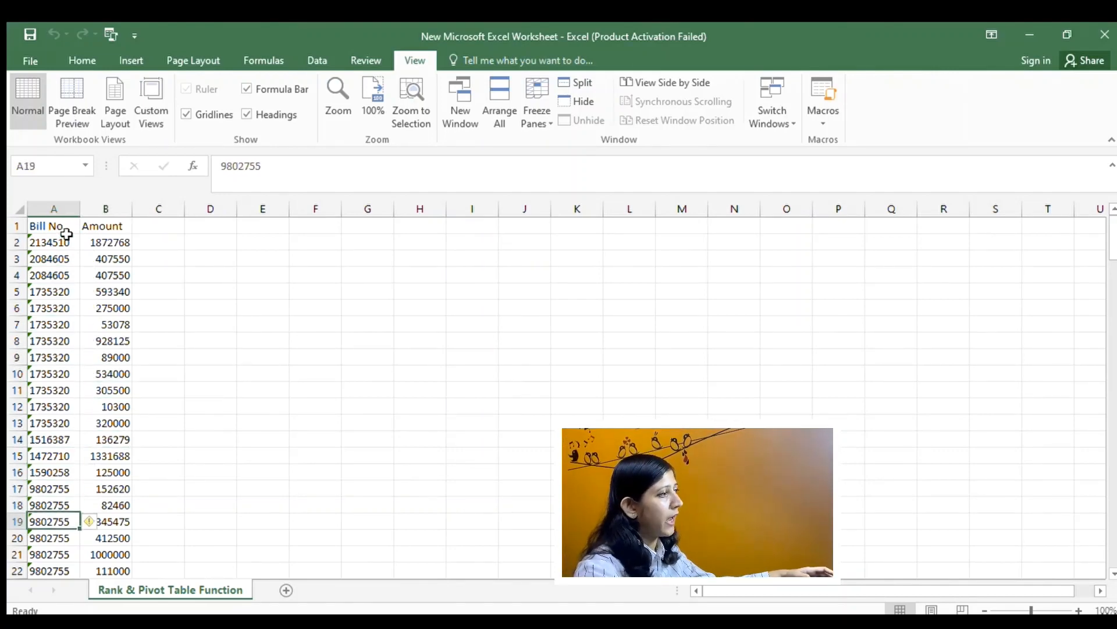
key(Up)
key(Up)
key(Up)
key(Up)
key(Up)
key(Up)
key(Up)
key(Up)
key(Up)
key(Up)
key(Up)
key(Up)
key(Up)
key(Up)
key(Up)
key(Up)
key(Up)
key(Up)
key(Up)
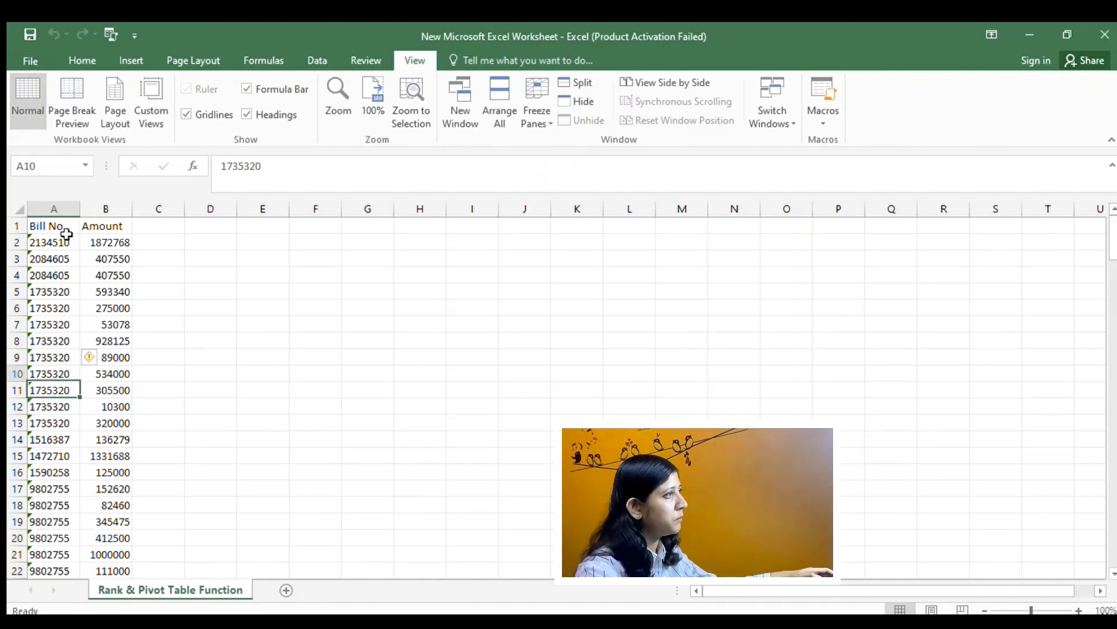
key(Down)
key(Down)
key(Down)
key(Down)
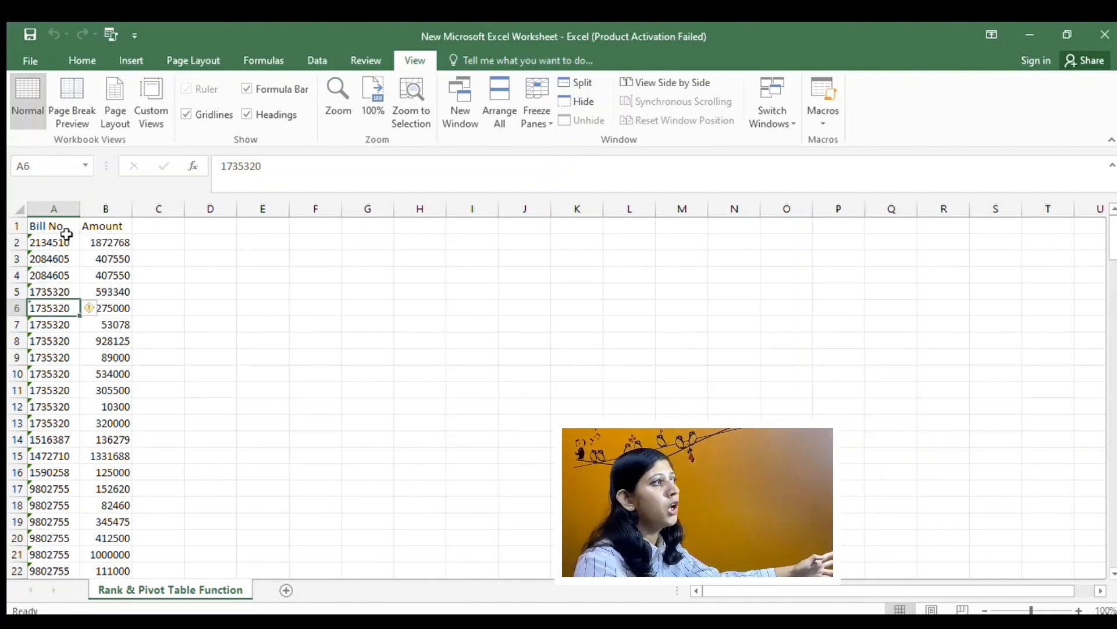
key(Right)
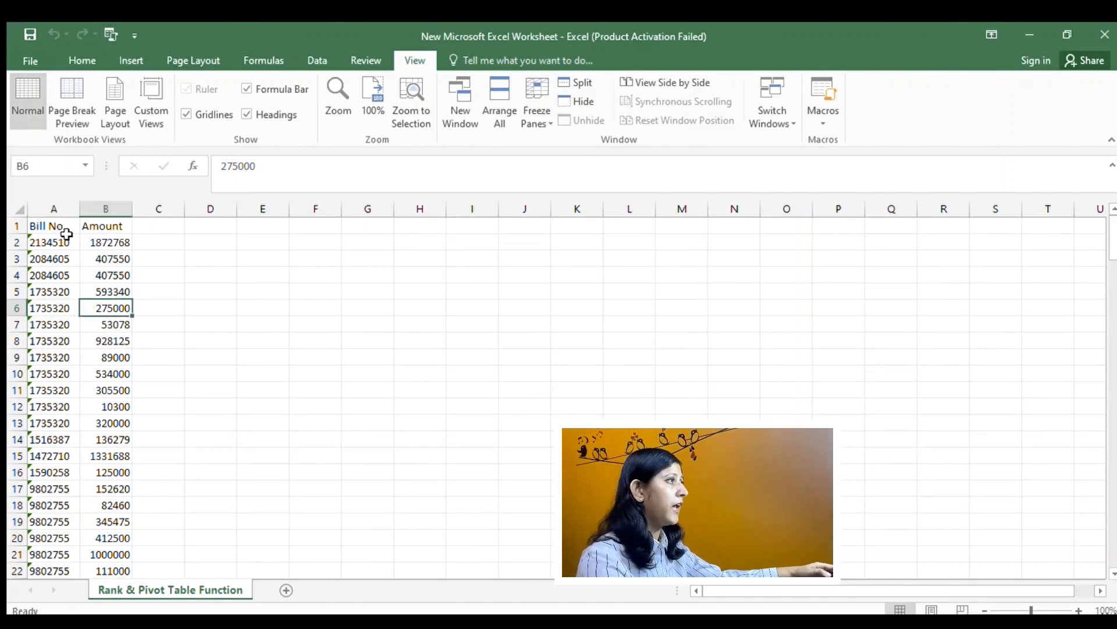
key(Left)
key(Down)
key(Down)
key(Down)
key(Right)
key(Right)
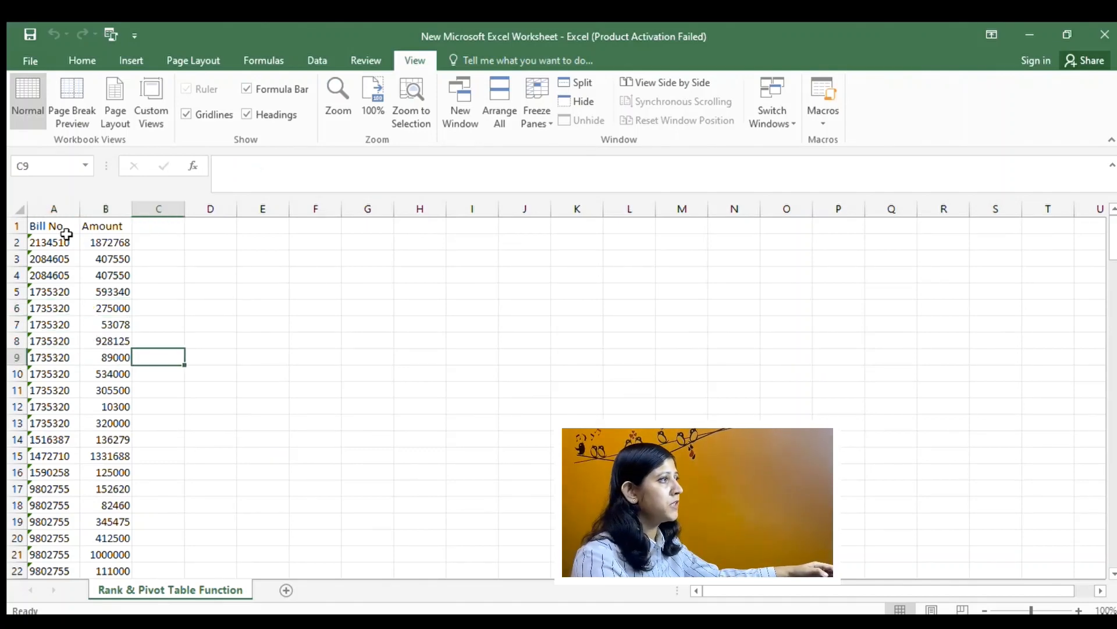
key(Left)
key(Left)
key(Right)
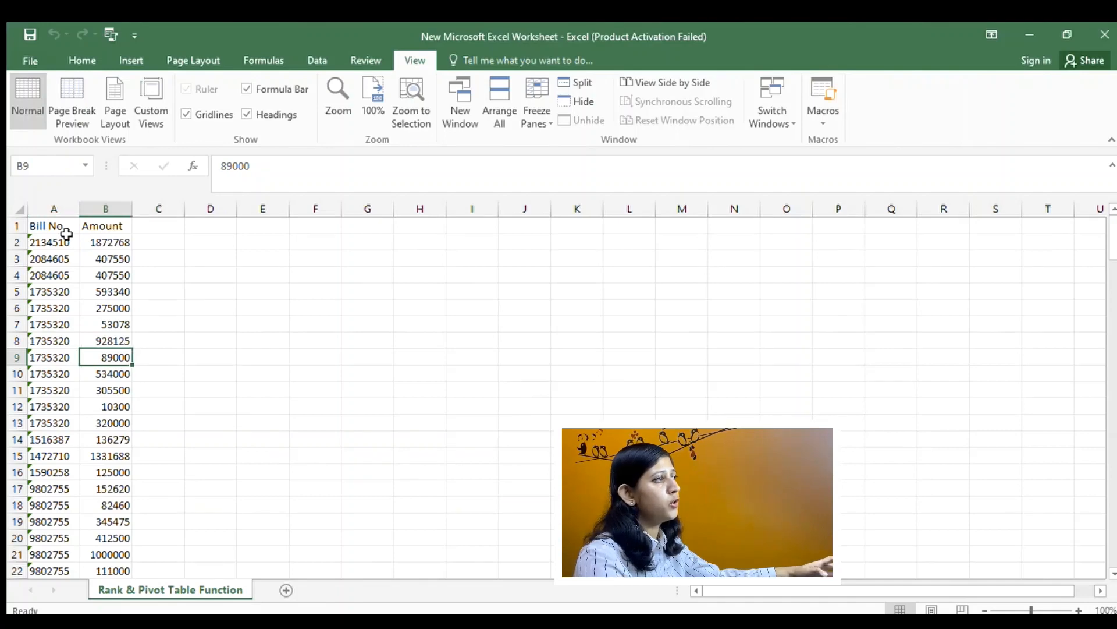
key(Left)
key(Up)
key(Up)
key(Up)
key(Up)
key(Up)
key(Up)
key(Up)
key(Up)
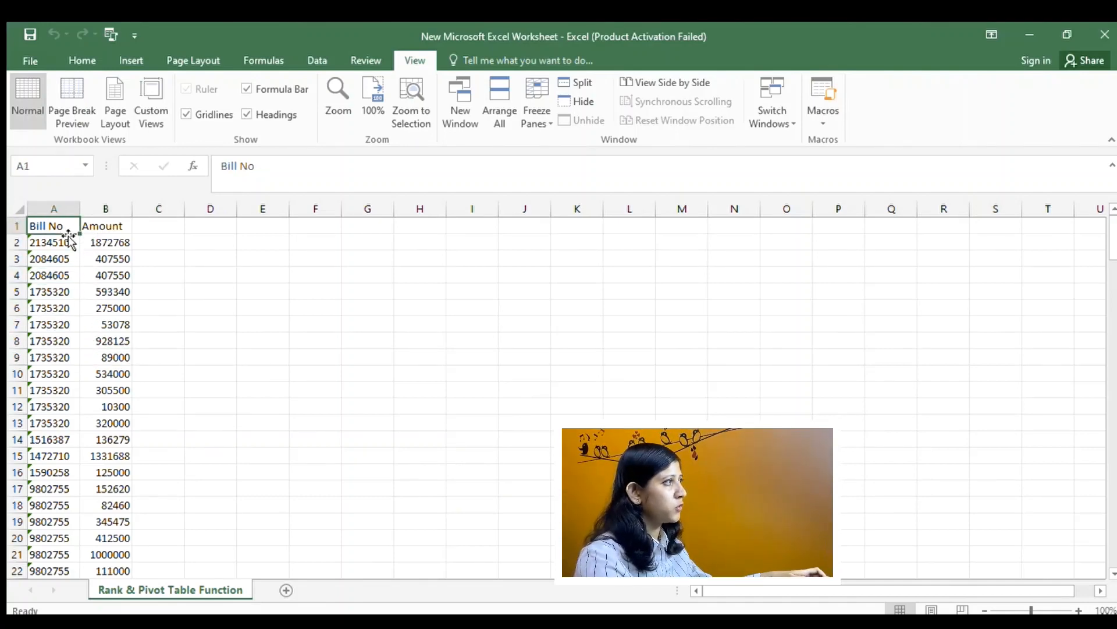
Select the Bill No and Amount data in A1:B171 and start a PivotTable from that range, checking its extent
key(shift+Right)
key(ctrl+shift+Down)
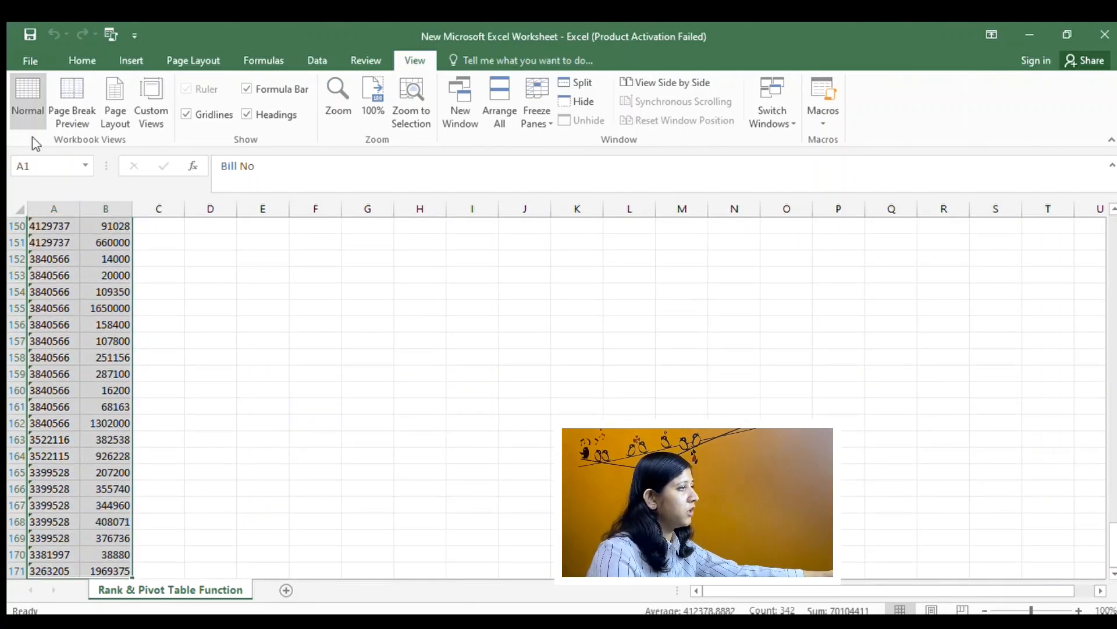
scroll(68, 386, up, 1)
scroll(68, 386, up, 20)
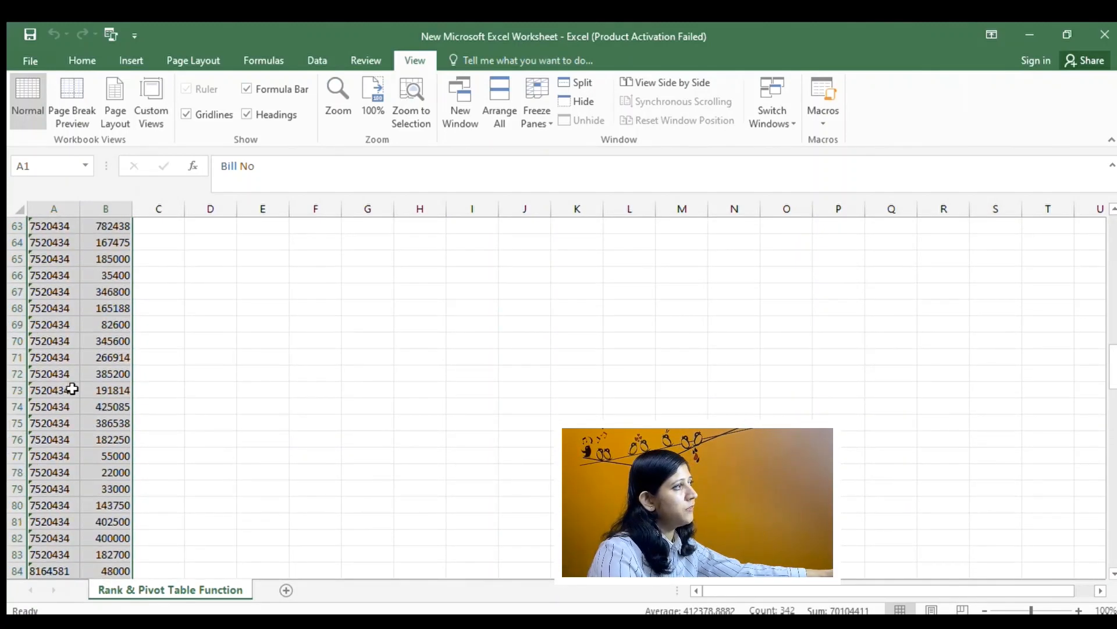
scroll(46, 339, up, 9)
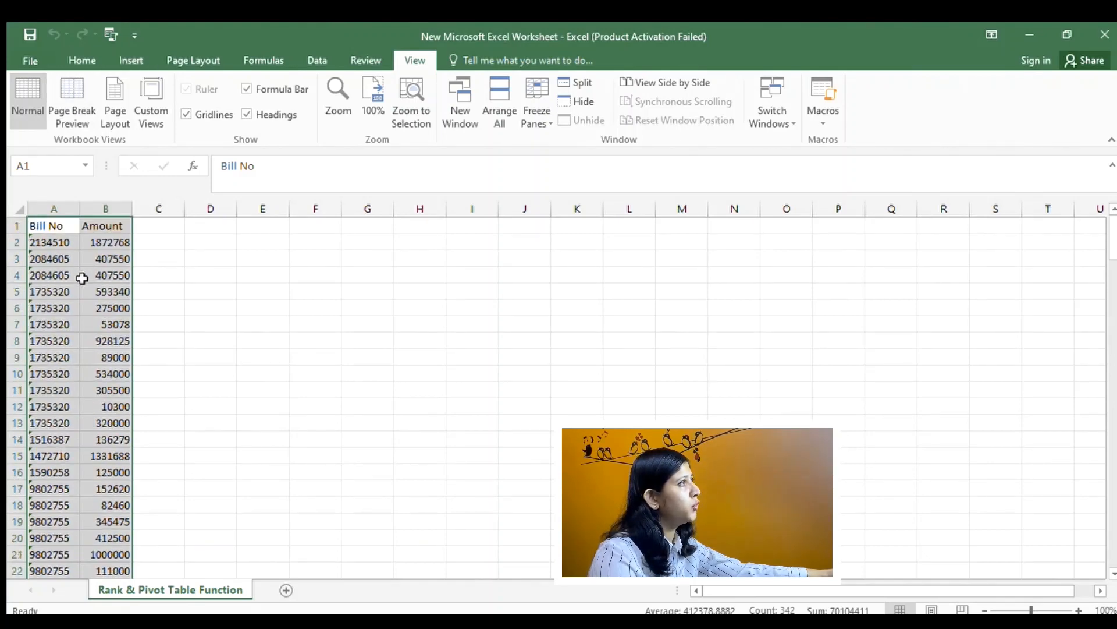
click(131, 60)
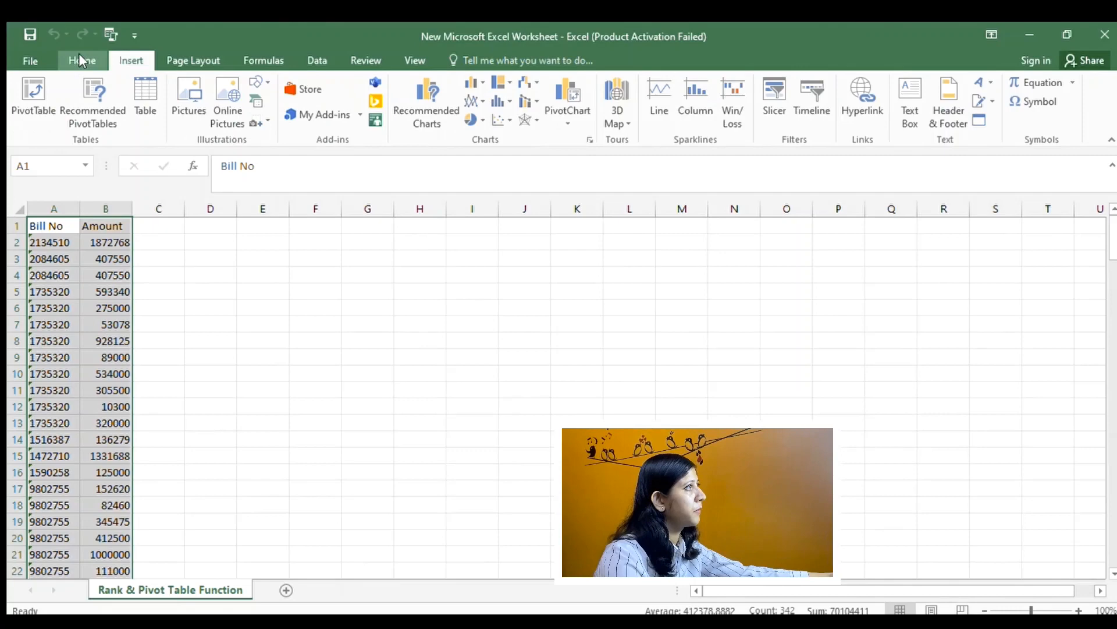
click(33, 96)
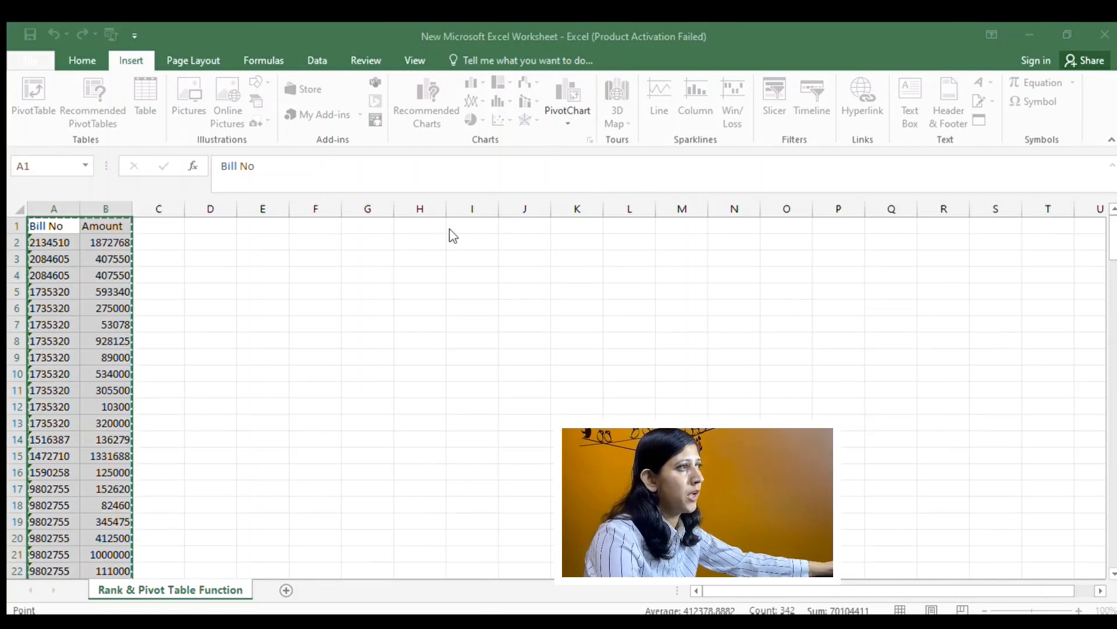
scroll(124, 301, down, 10)
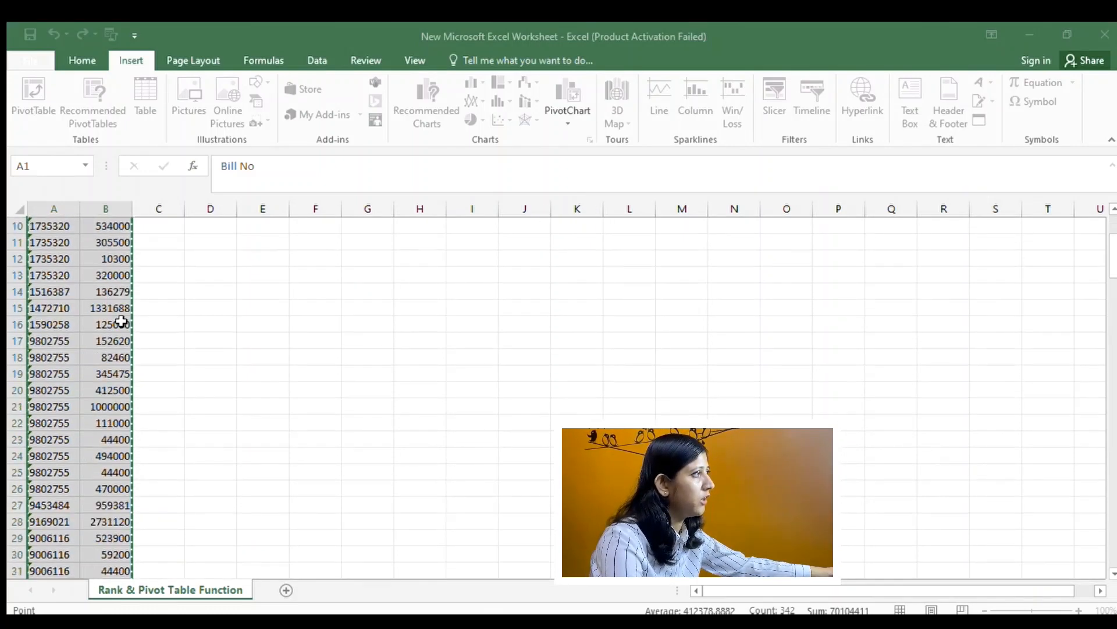
scroll(138, 465, down, 20)
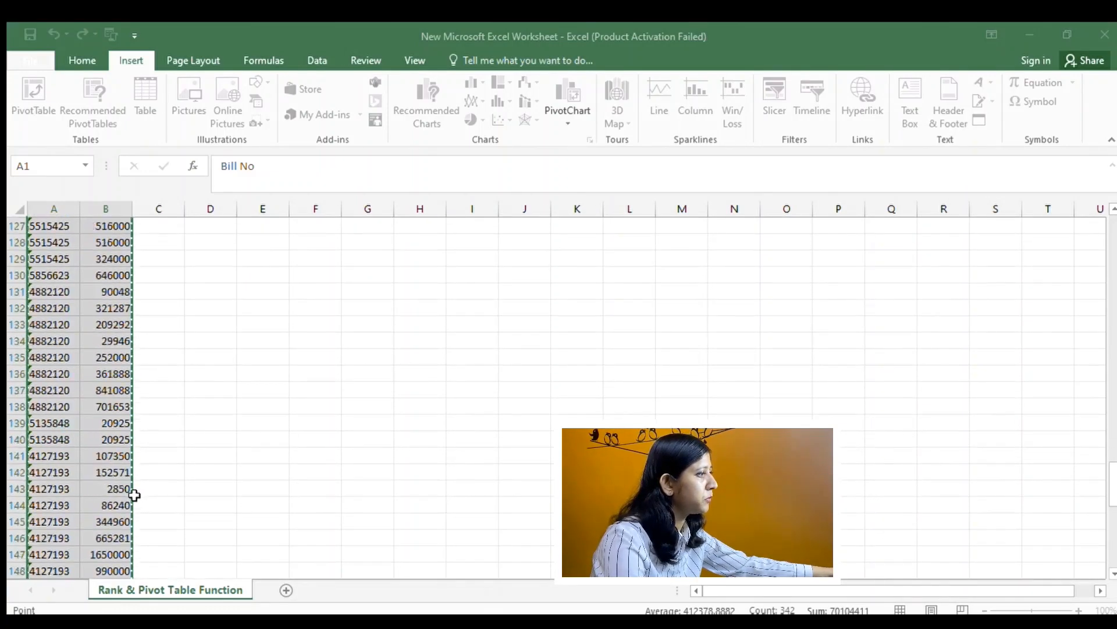
scroll(135, 497, down, 4)
scroll(70, 497, up, 6)
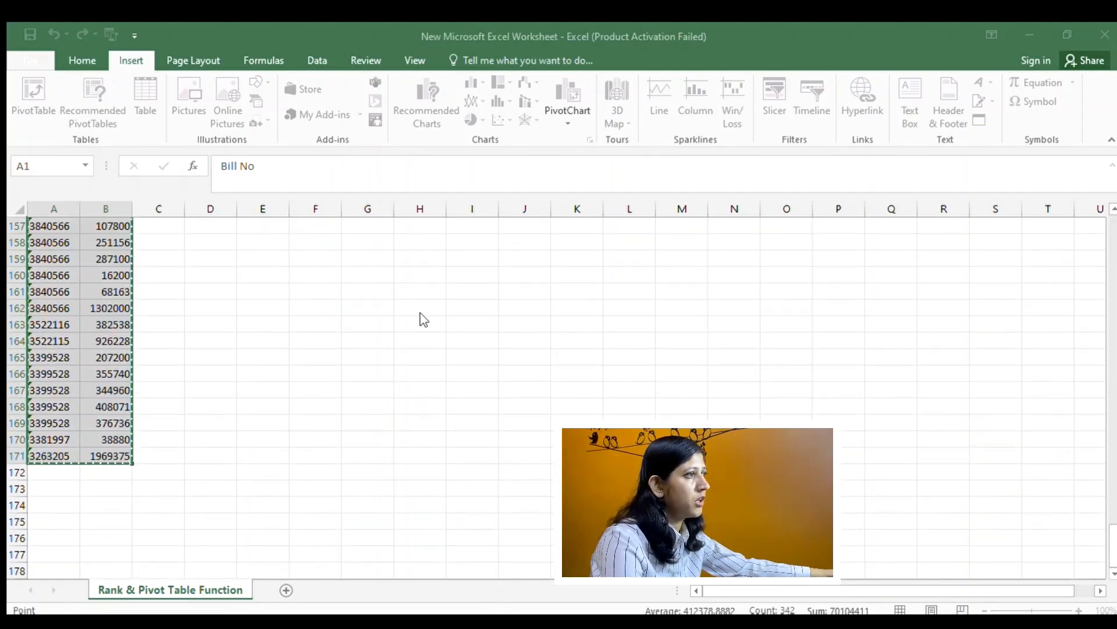
Create the PivotTable on the existing worksheet with its location at cell E1
click(418, 352)
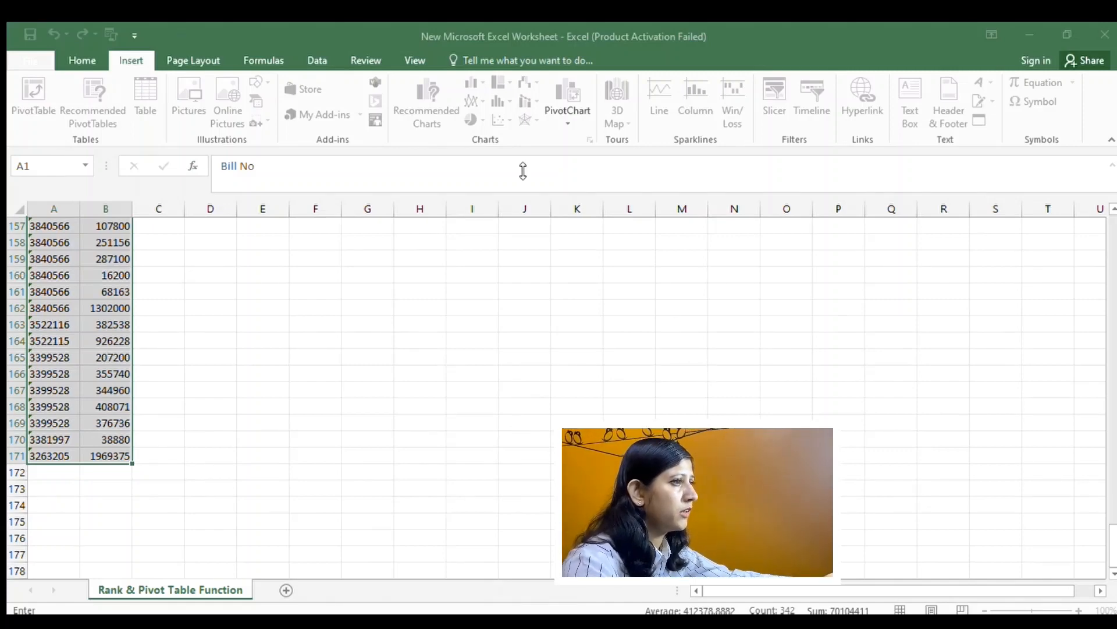
scroll(294, 356, up, 20)
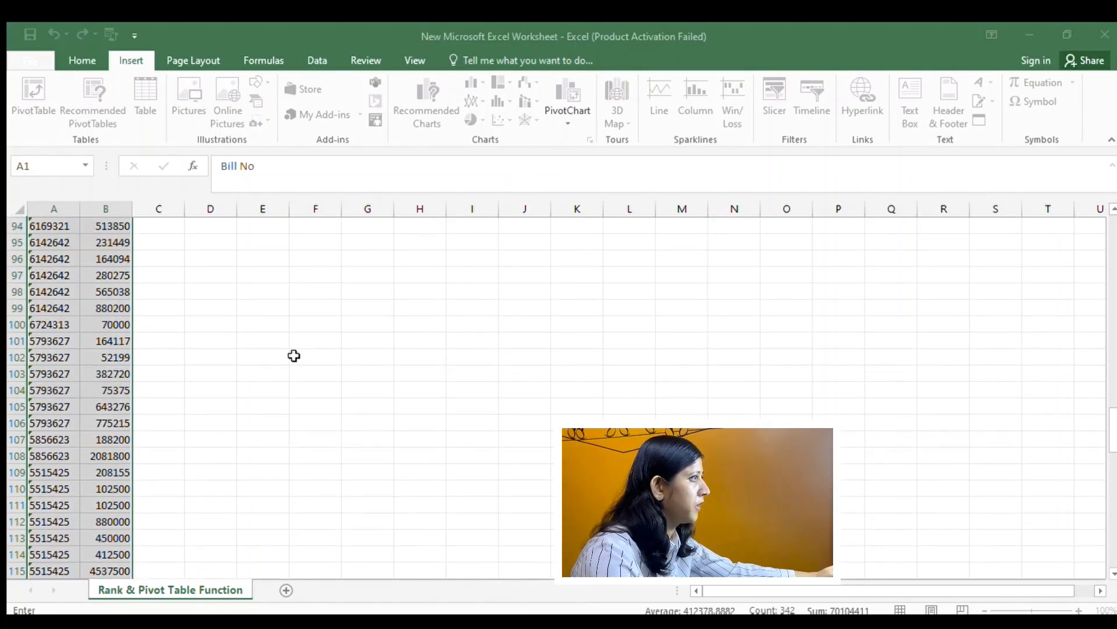
scroll(294, 356, up, 19)
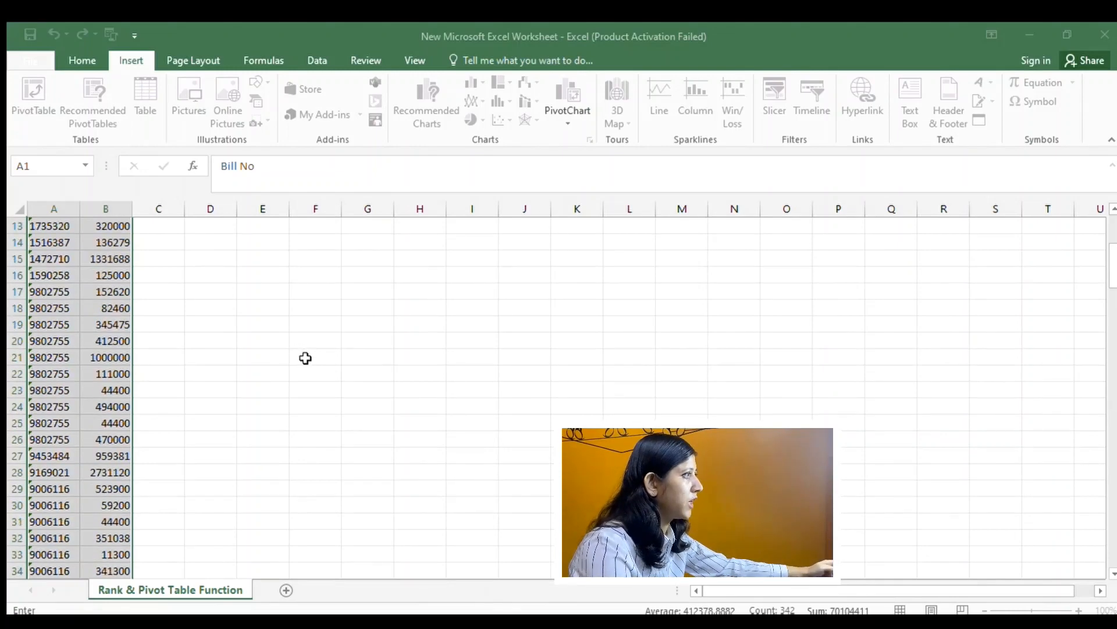
click(248, 226)
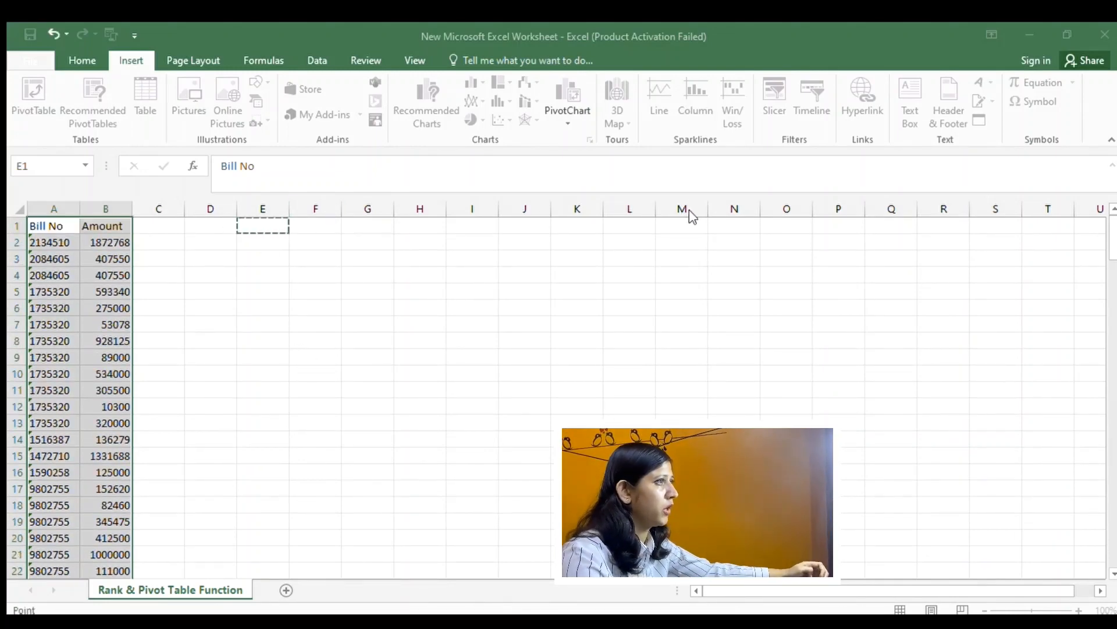
click(706, 199)
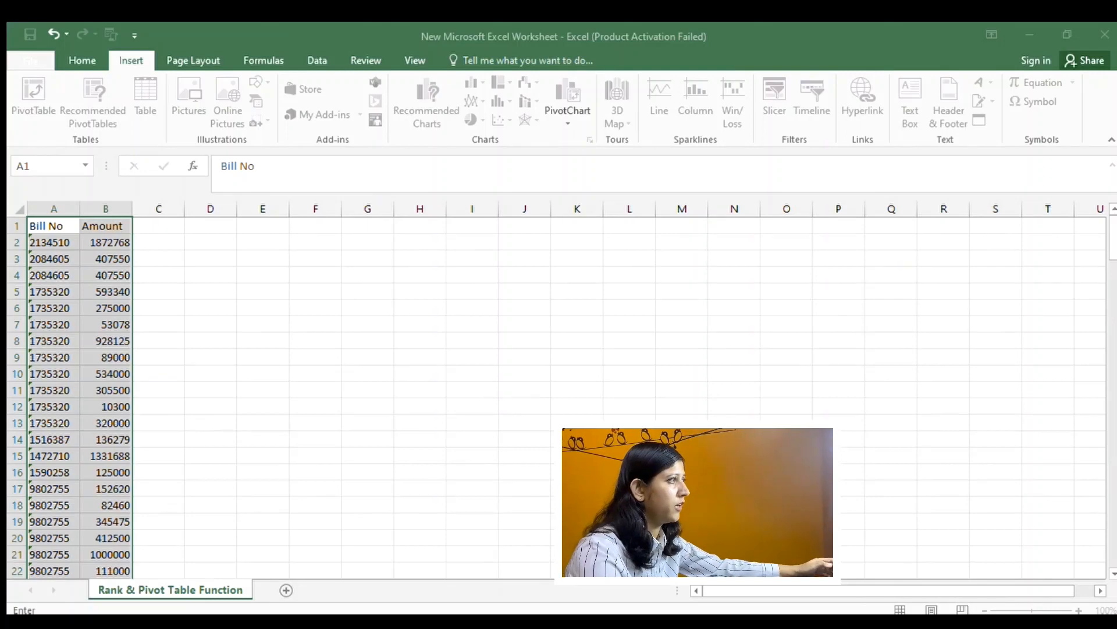
click(609, 414)
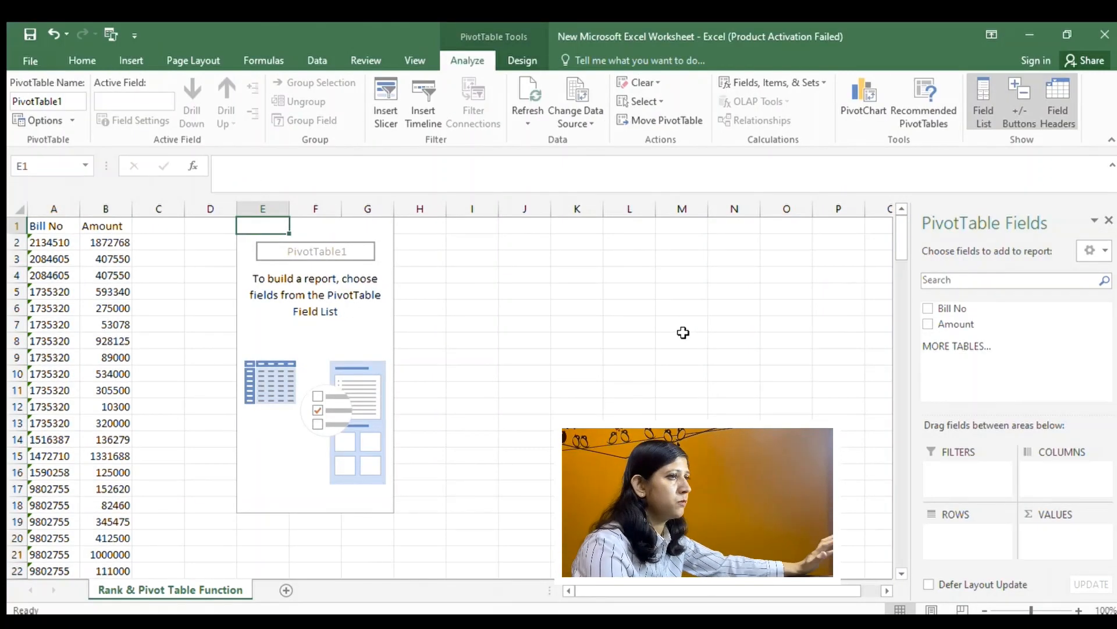
Add the Bill No field to the PivotTable rows and look over the resulting list
click(927, 308)
scroll(297, 390, down, 5)
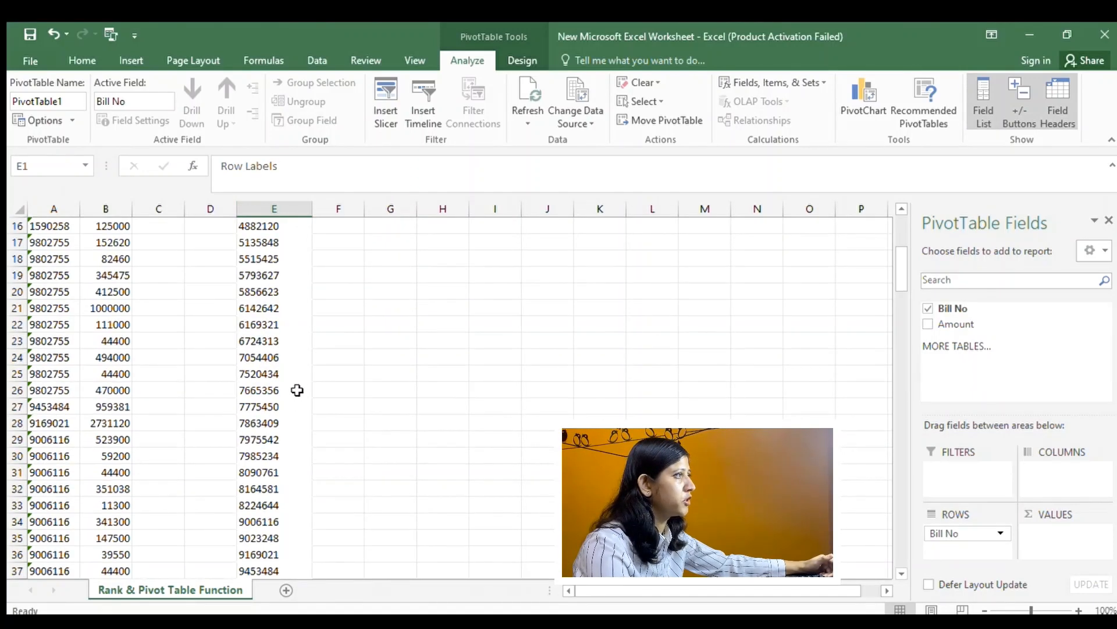
scroll(297, 402, down, 11)
scroll(297, 405, up, 16)
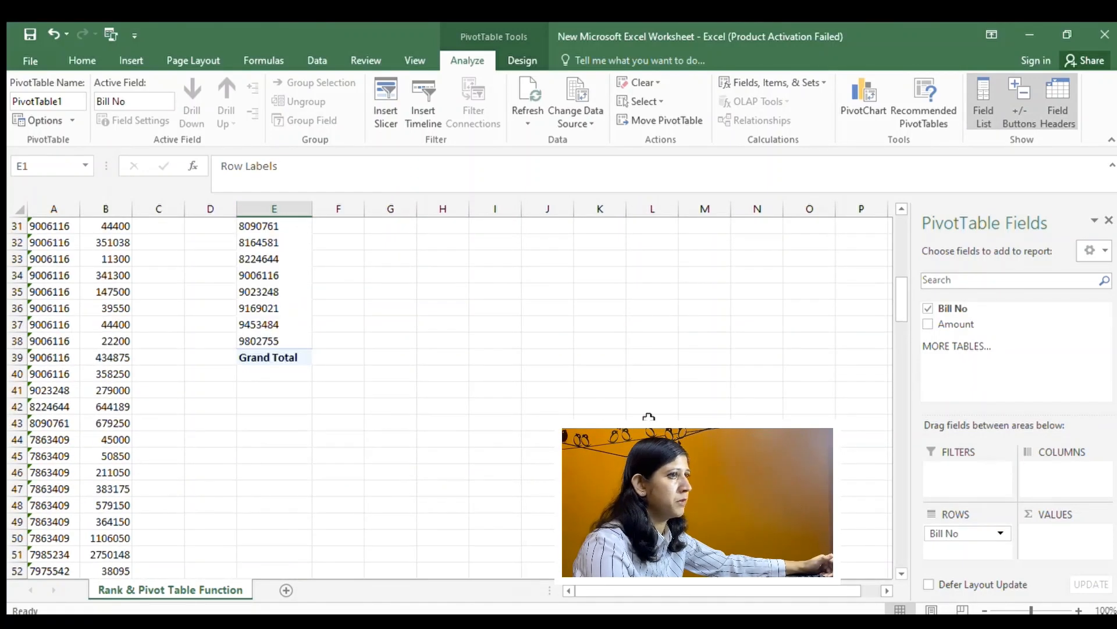
Add the Amount field to the PivotTable values as a sum for each bill number
click(928, 324)
scroll(349, 308, down, 10)
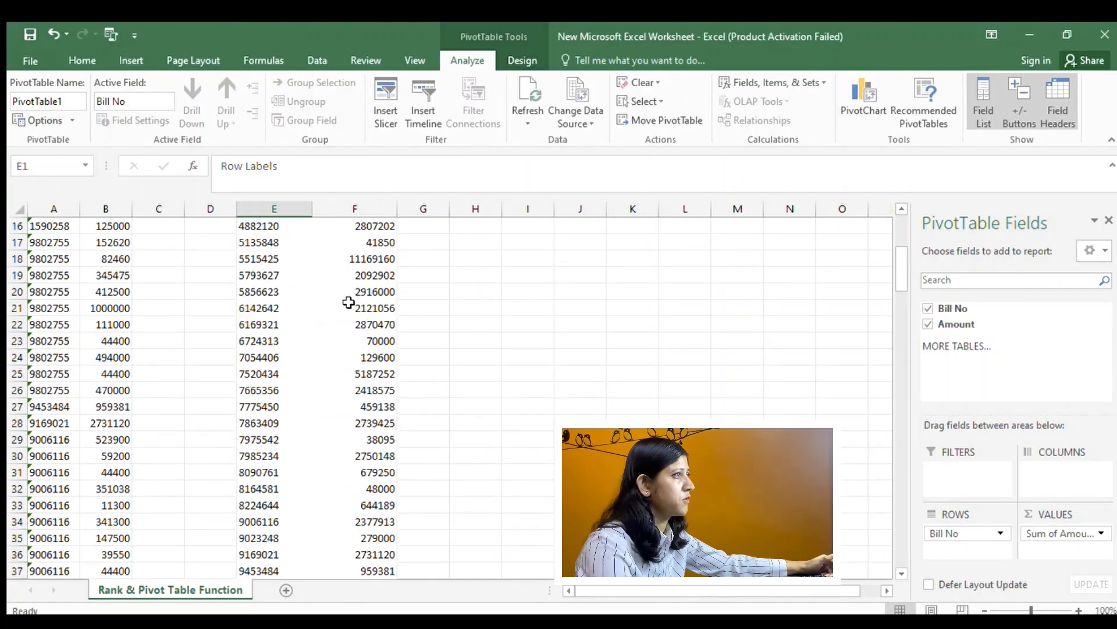
scroll(349, 324, up, 10)
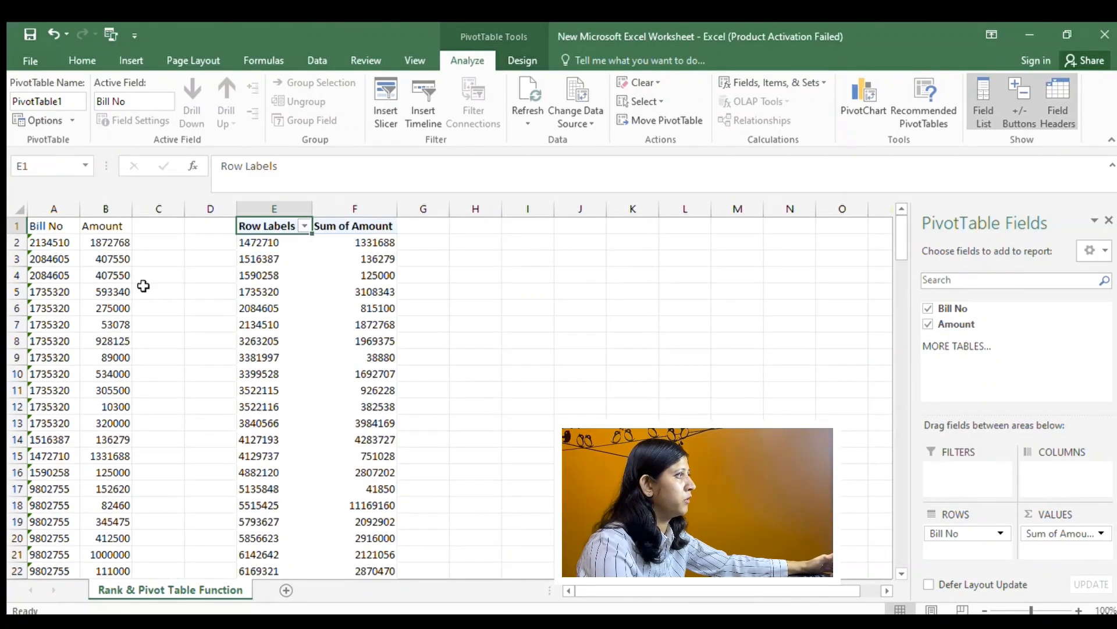
Compare the source amounts in B5:B13 with the same bill's PivotTable sum in F5
drag(53, 291, 39, 411)
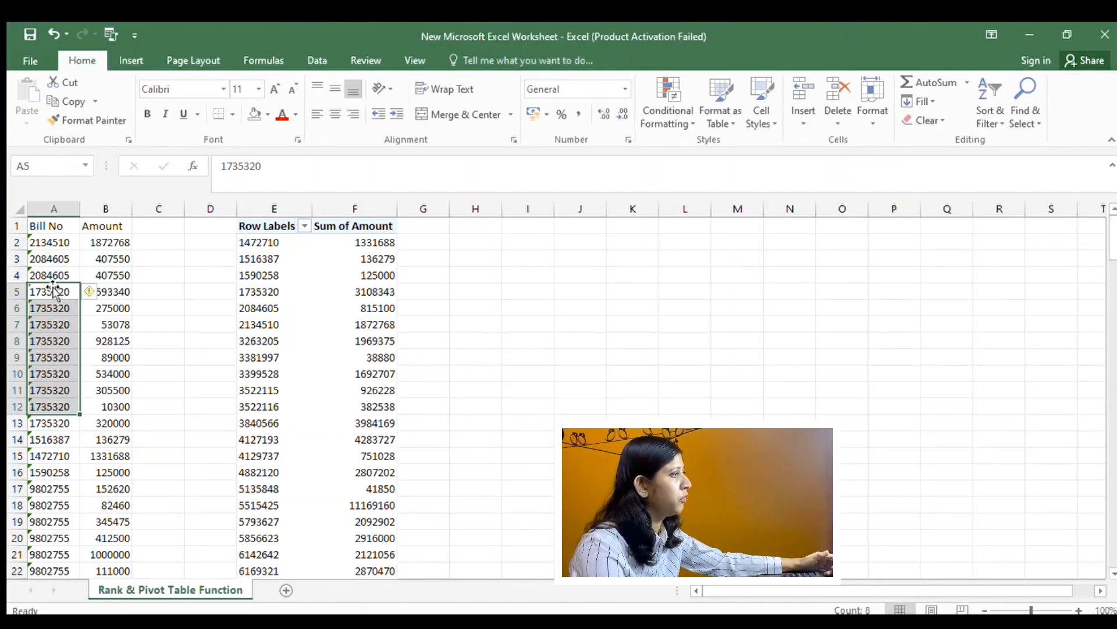
drag(122, 292, 112, 420)
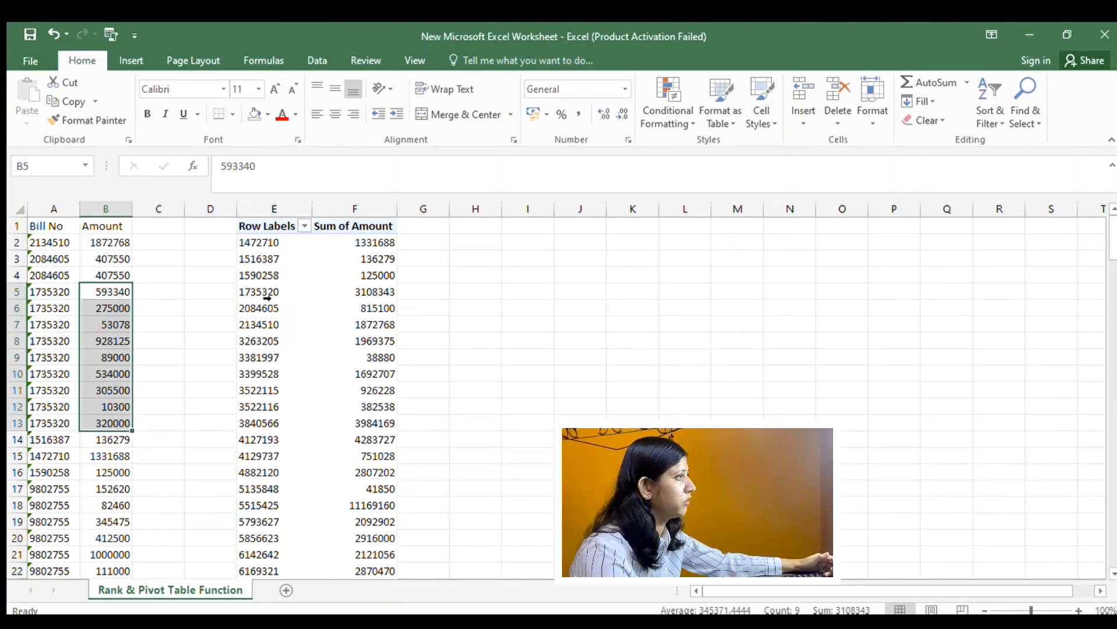
click(384, 291)
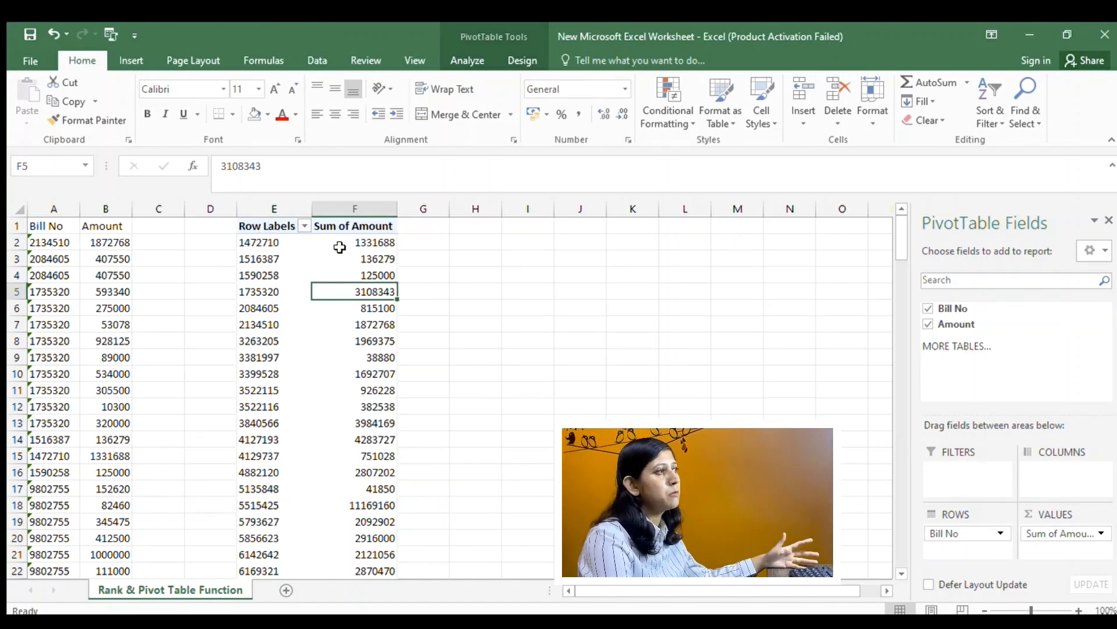
Inspect the PivotTable's first bill number in E2 and its summed amount in F2
click(368, 241)
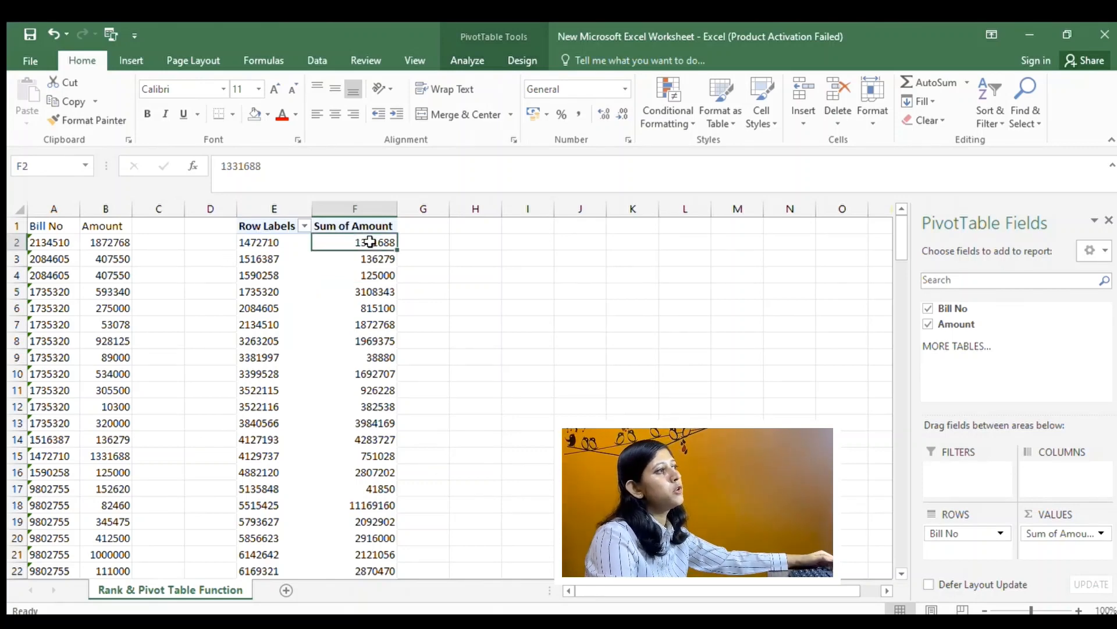
click(266, 242)
click(367, 241)
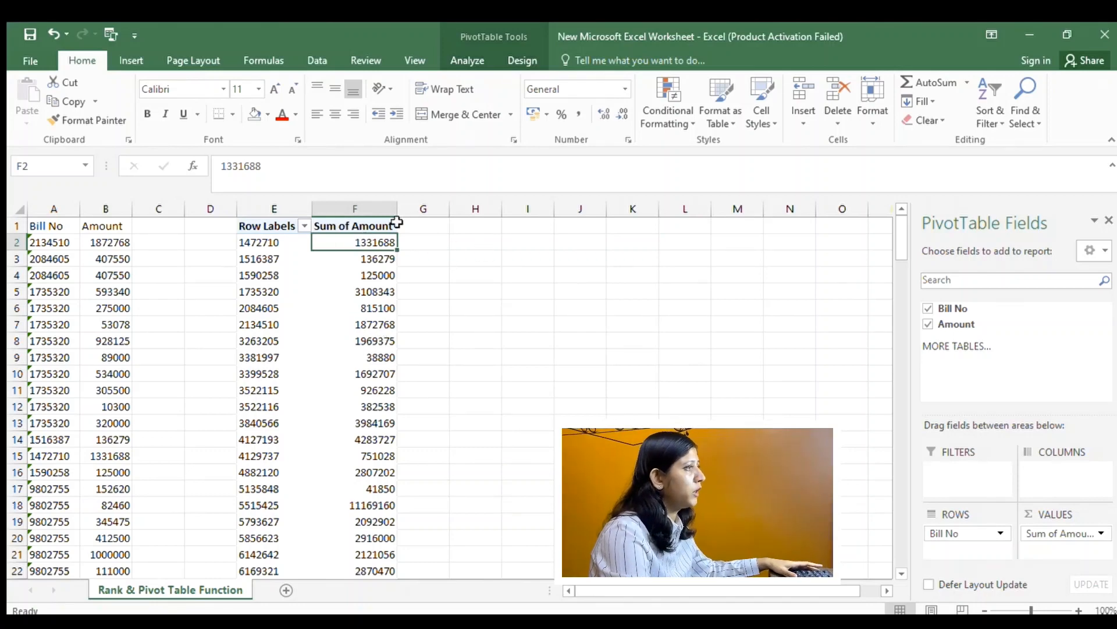
Enter the heading Rank in G1, beside the PivotTable's Sum of Amount column
click(427, 225)
text(Ra)
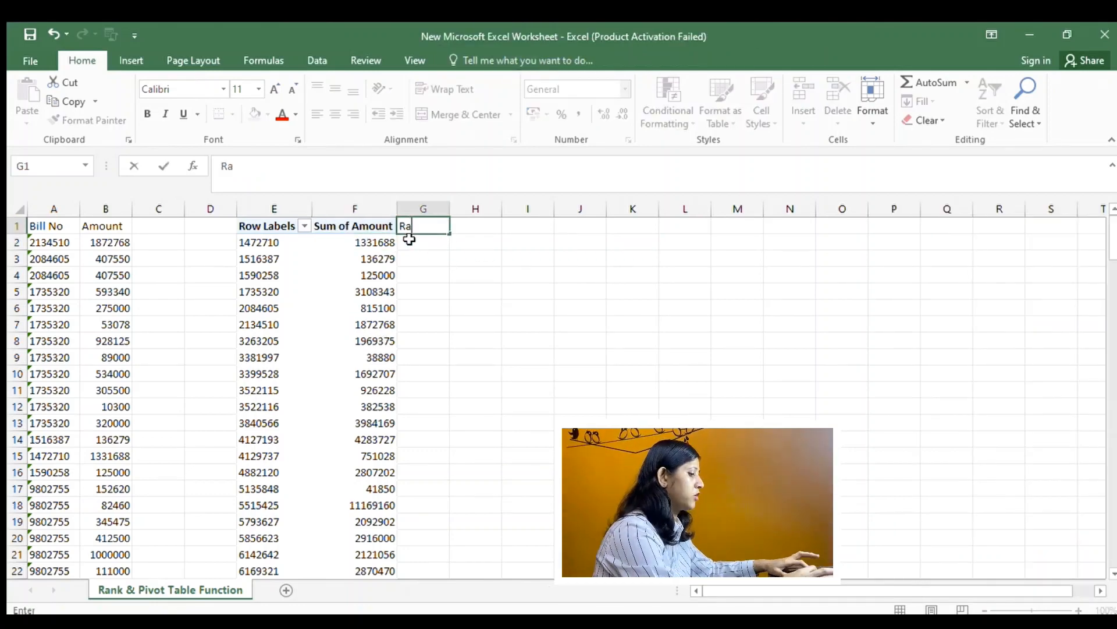
text(nk)
key(Return)
Enter the formula =RANK.AVG(F2,F2:F38,0) in G2 to rank the first bill's sum in descending order
text(+)
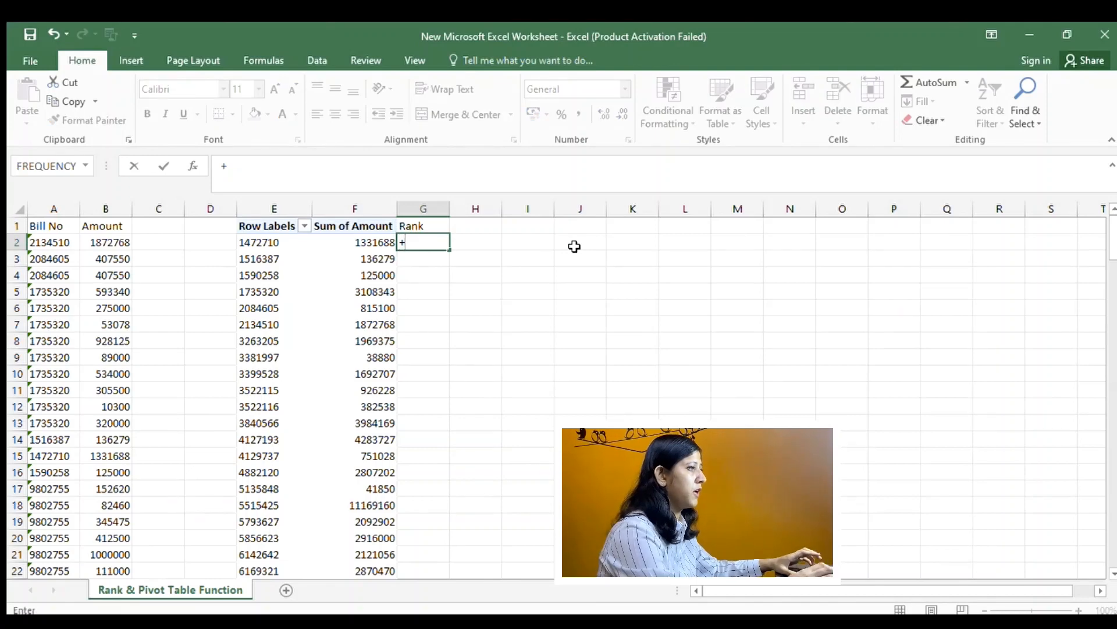
key(Escape)
text(=)
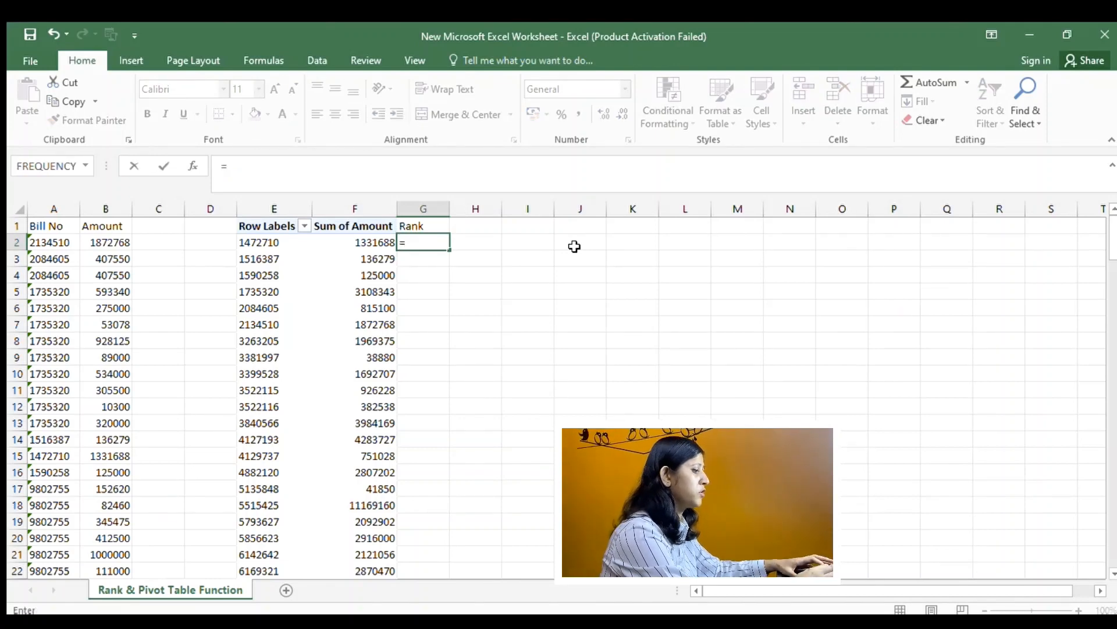
text(rank)
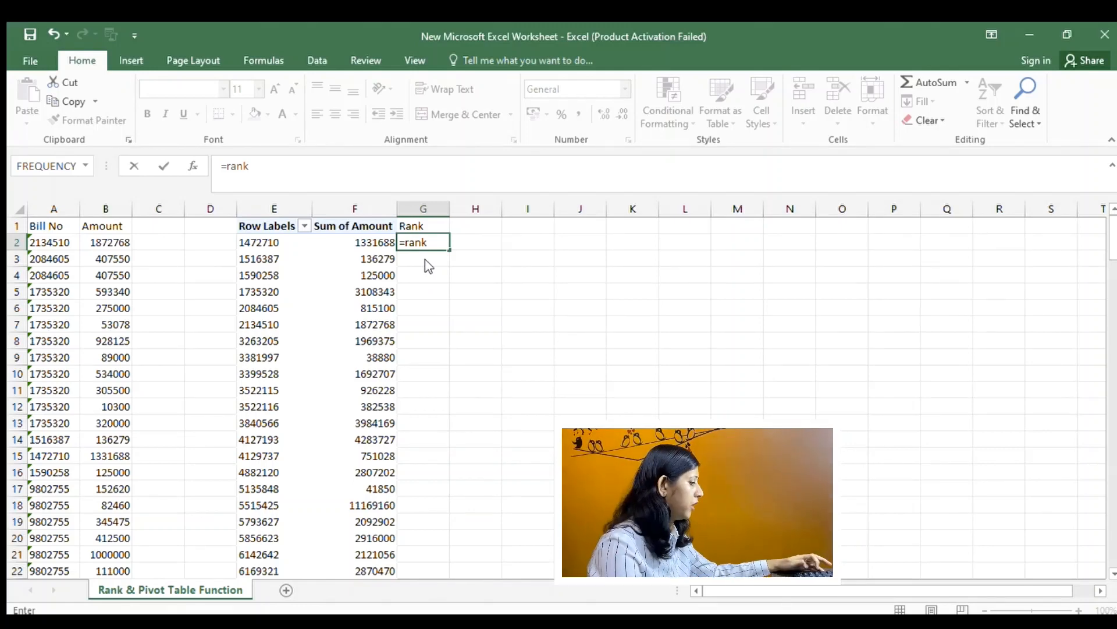
key(Down)
key(Tab)
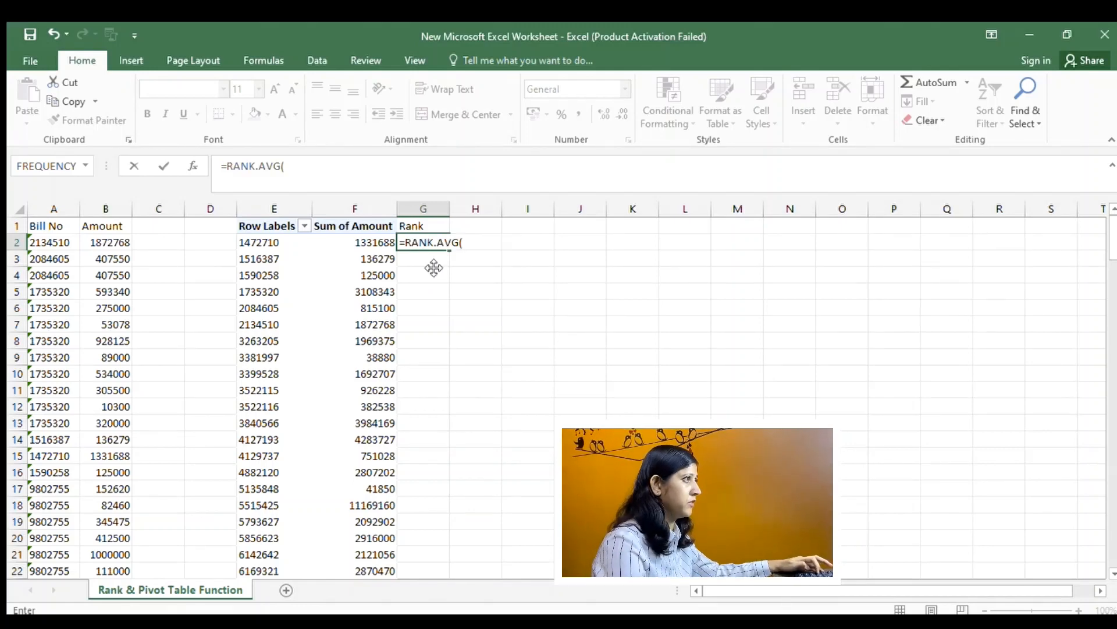
click(354, 242)
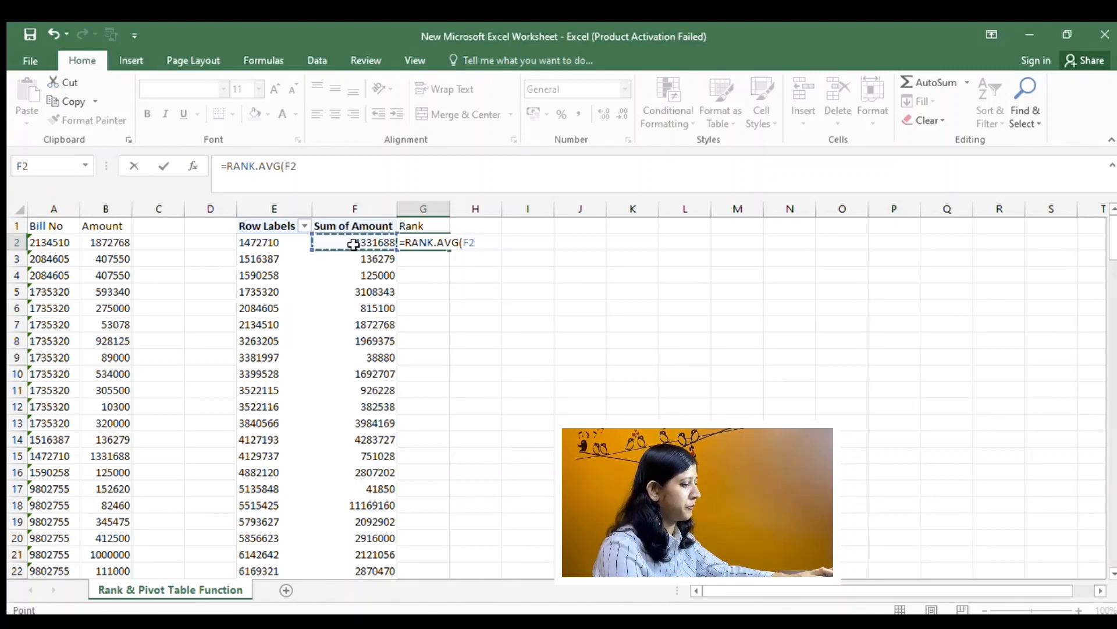
text(,)
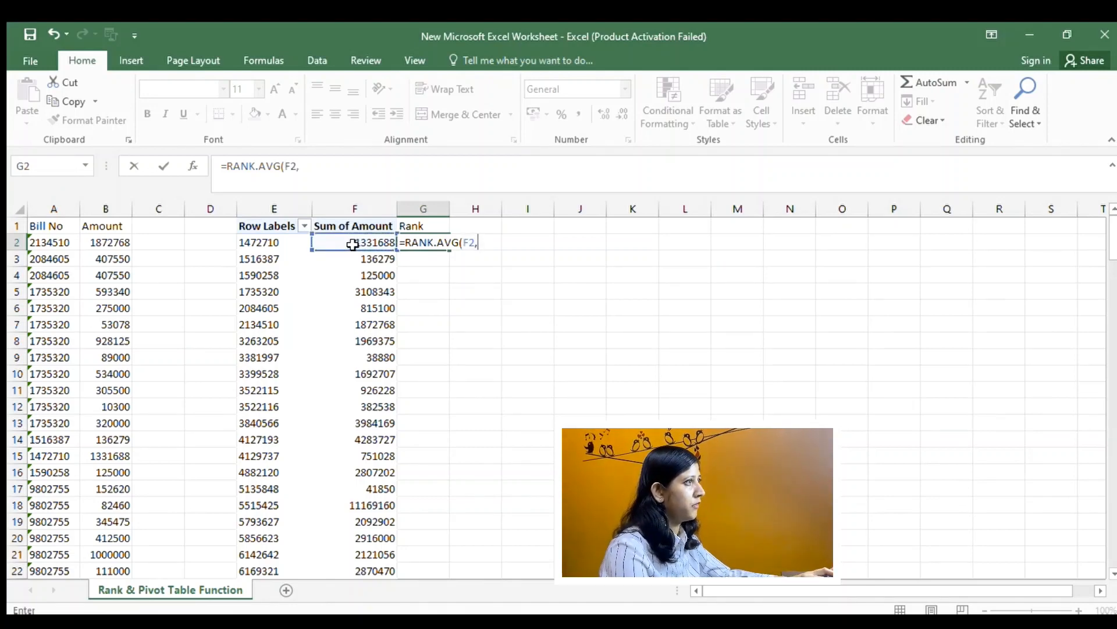
drag(346, 241, 376, 529)
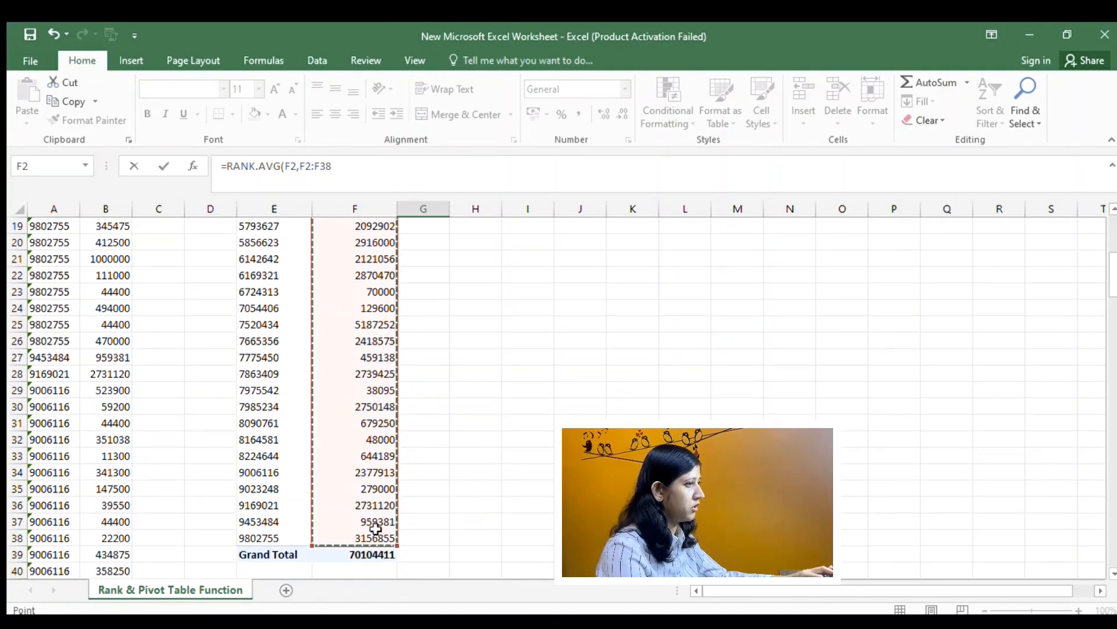
text(,0)
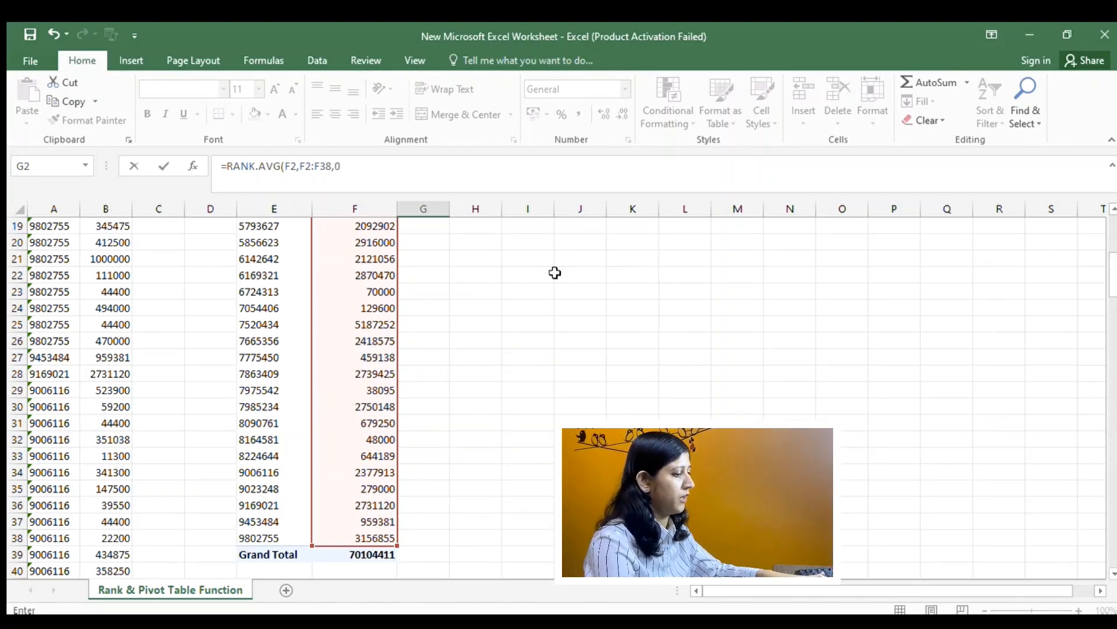
scroll(480, 324, up, 6)
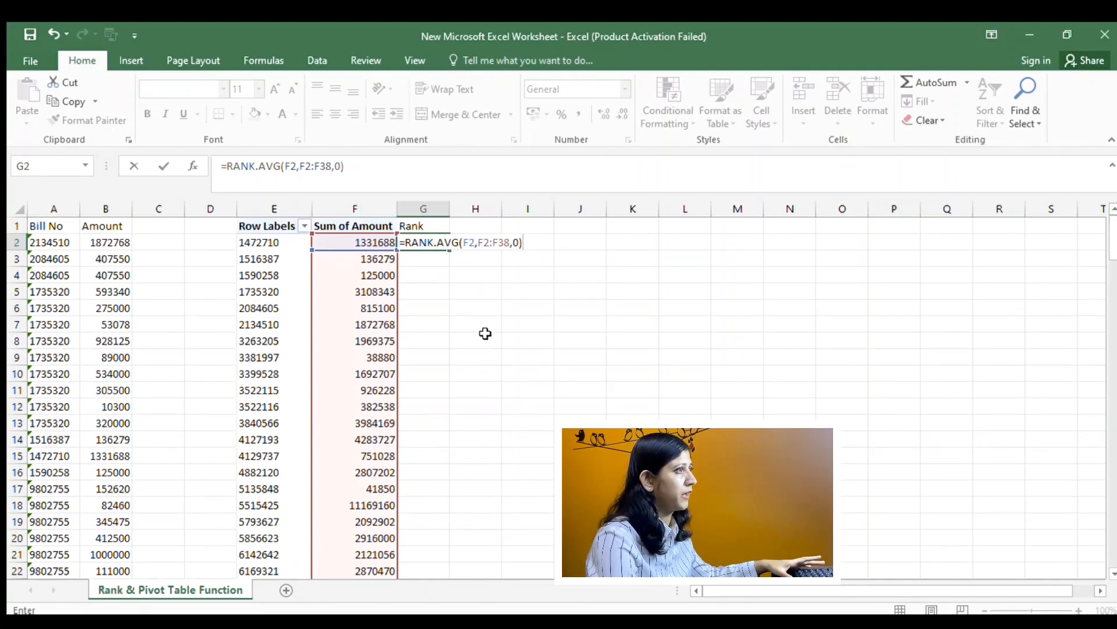
key(Return)
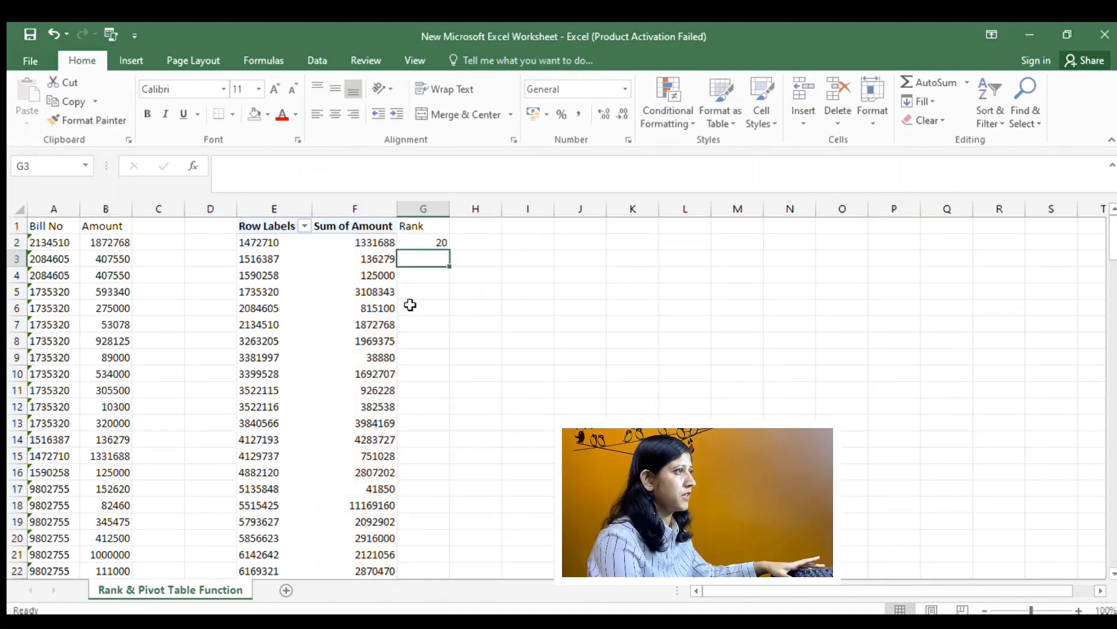
Copy the rank formula from G2 down to G38, the last bill row above the Grand Total
click(430, 241)
drag(449, 249, 449, 547)
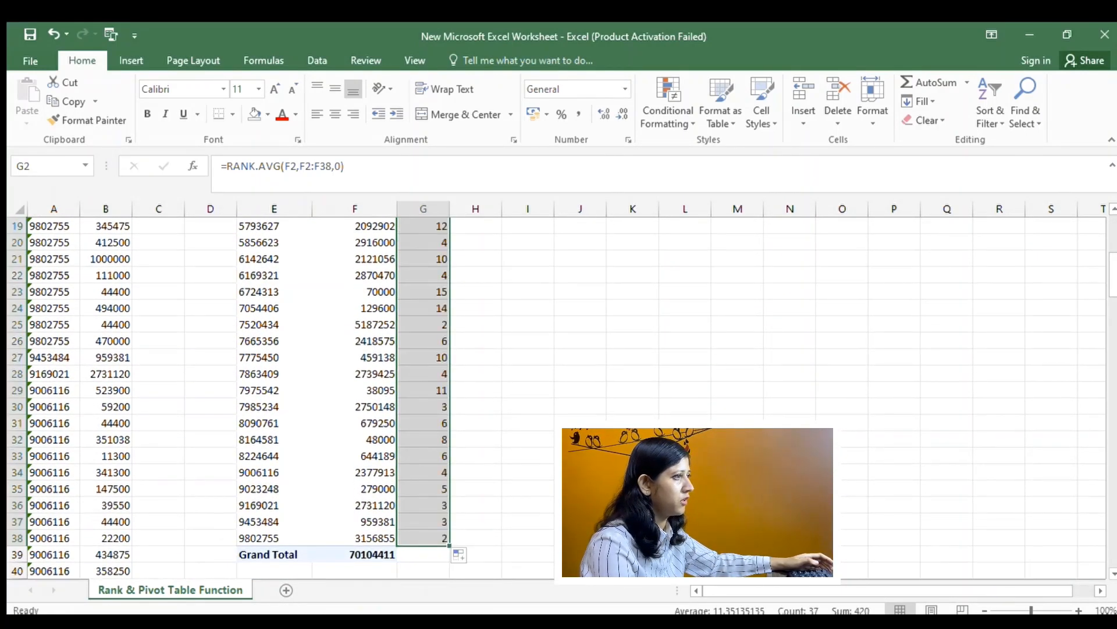
scroll(496, 478, up, 6)
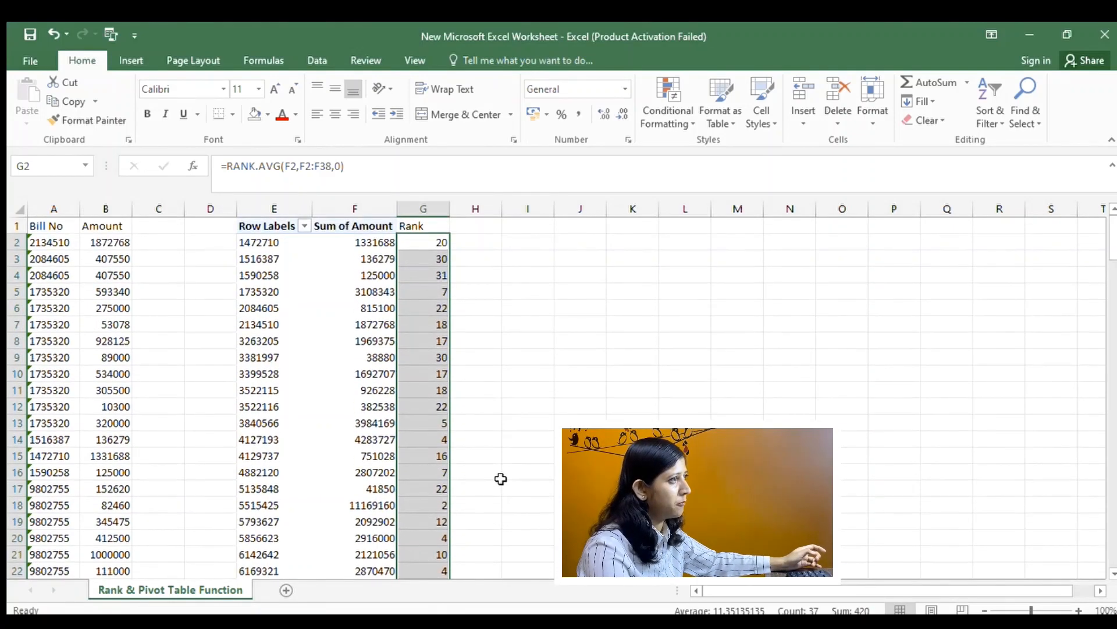
Examine the summed amounts in column F alongside the copied rank formula in G3 and the ranks further down
click(378, 244)
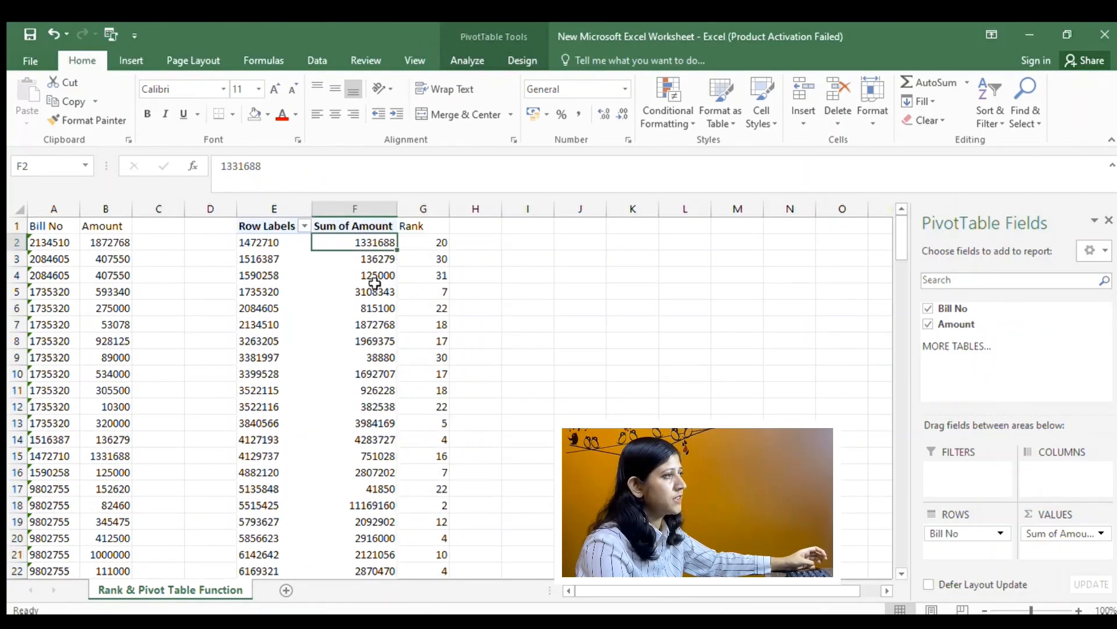
click(366, 291)
click(367, 357)
click(366, 406)
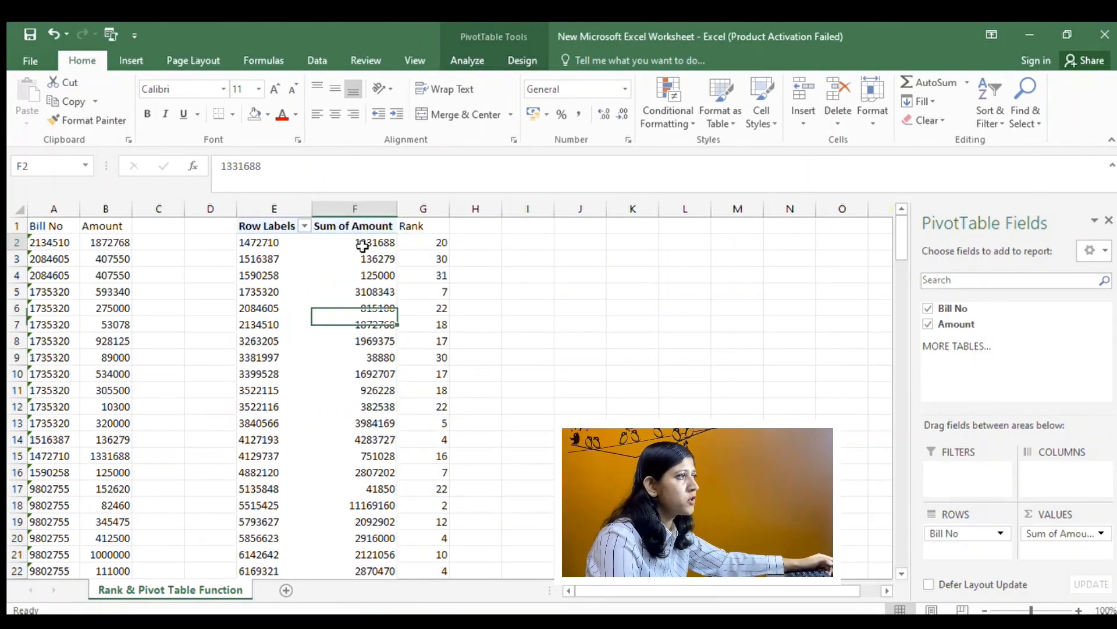
drag(361, 245, 392, 424)
click(418, 263)
scroll(460, 391, down, 8)
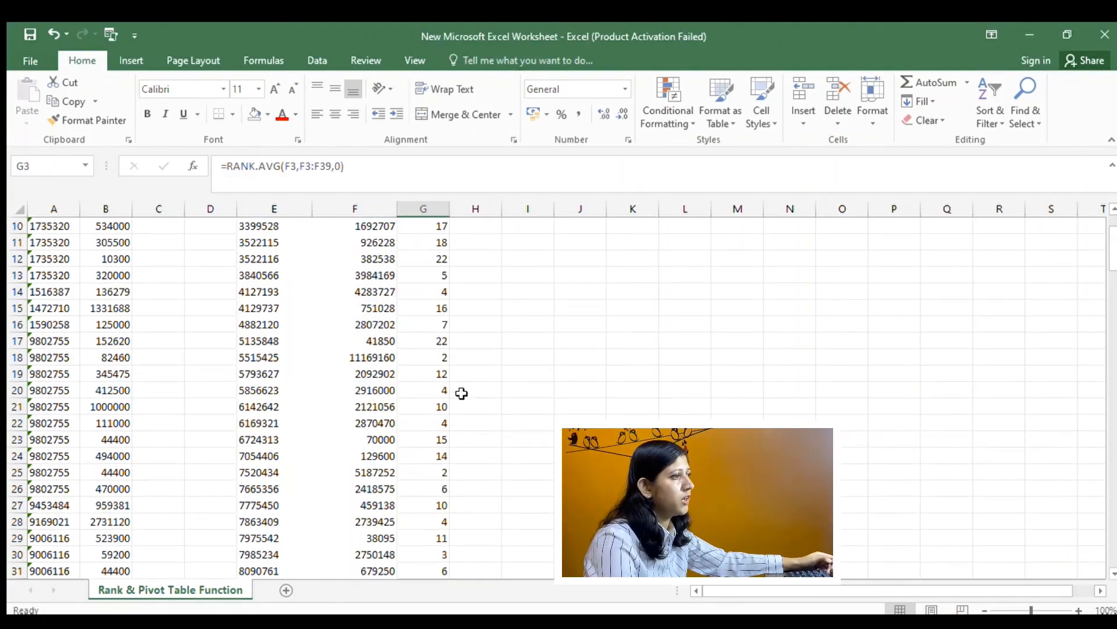
scroll(451, 394, up, 4)
scroll(454, 399, up, 4)
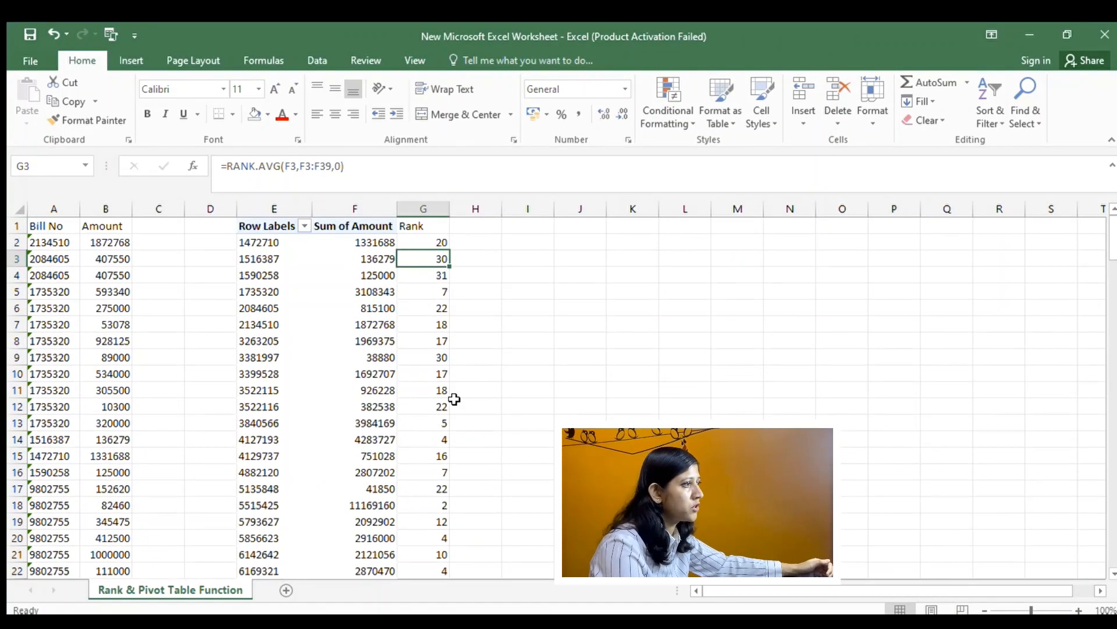
Compare individual bill sums in F2 to F6 with rank cells such as G2, G5 and G12
click(365, 243)
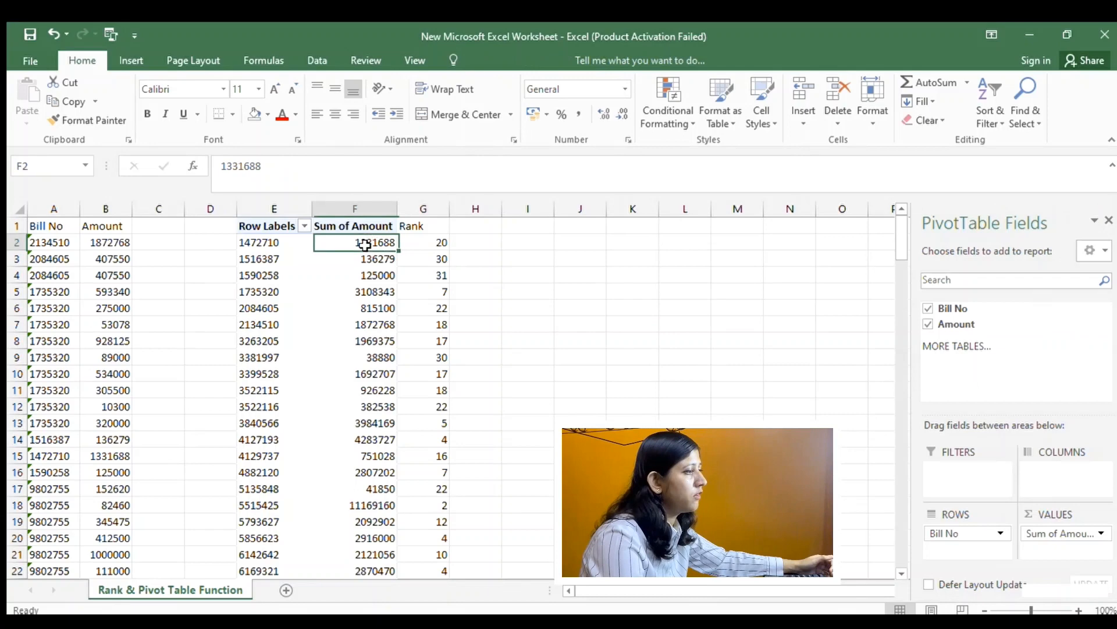
click(374, 304)
click(373, 291)
click(373, 275)
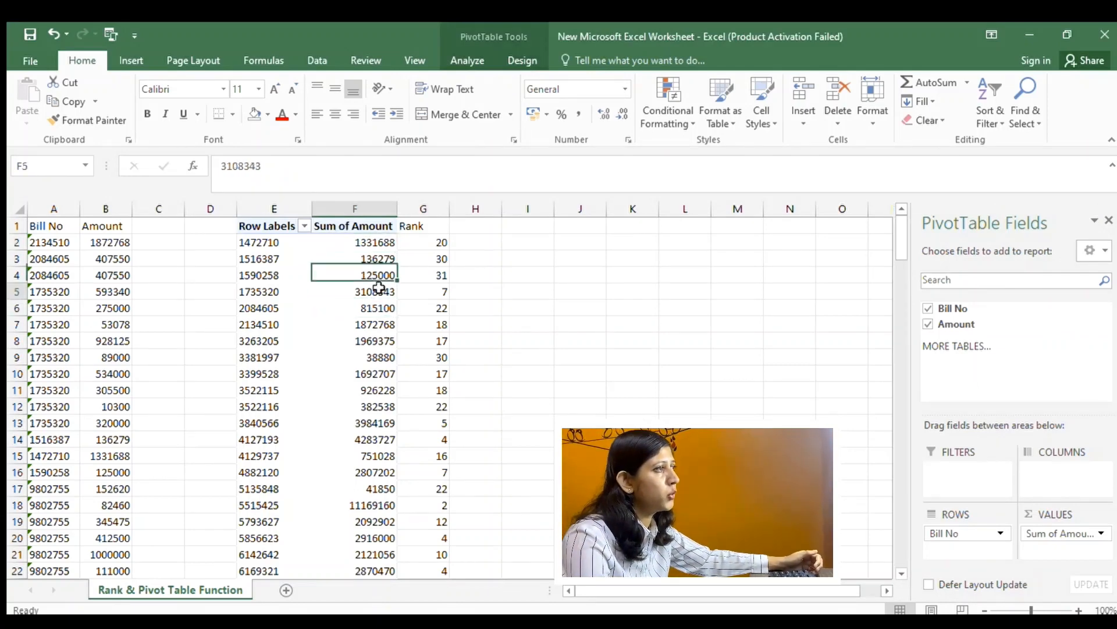
click(373, 291)
click(444, 239)
click(433, 291)
click(439, 406)
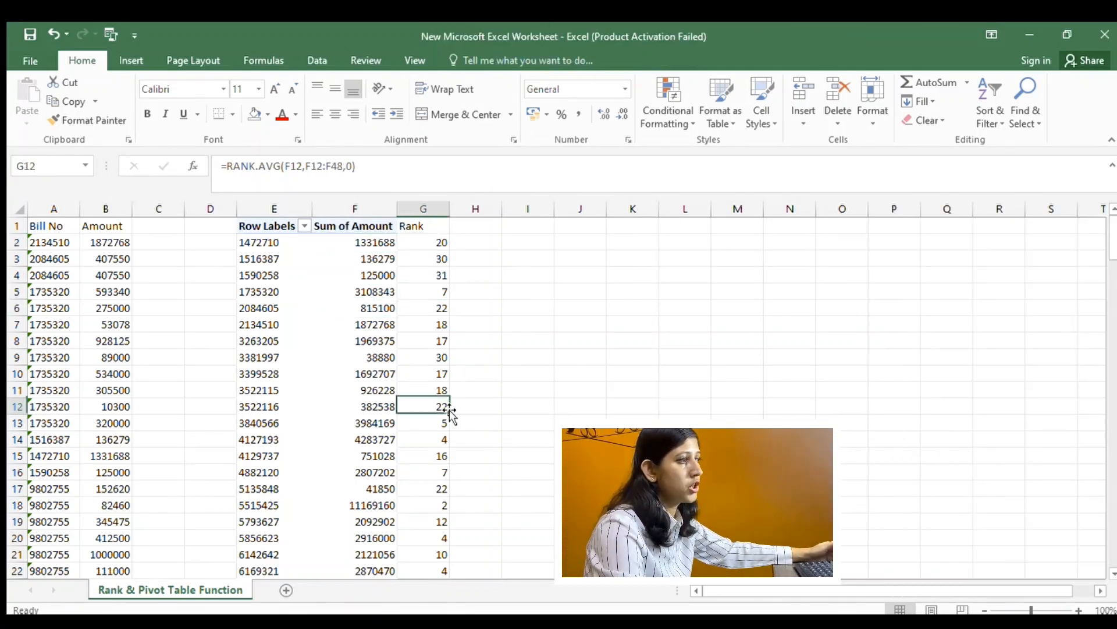
Look over the complete table of bill numbers, summed amounts and ranks in columns E to G
drag(284, 227, 446, 556)
click(528, 455)
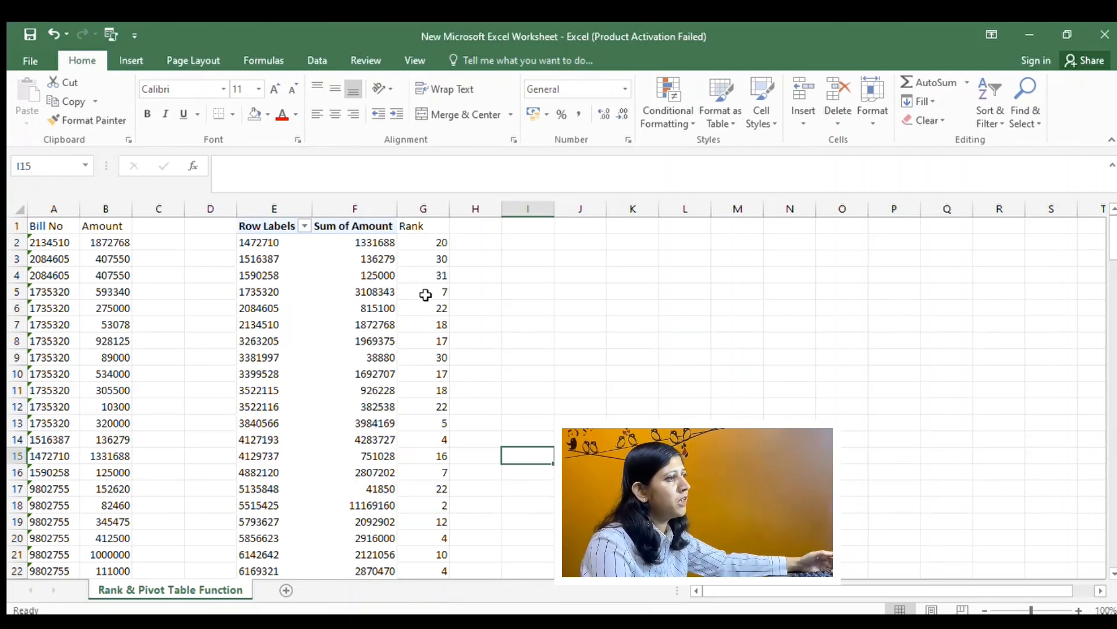
scroll(436, 478, down, 9)
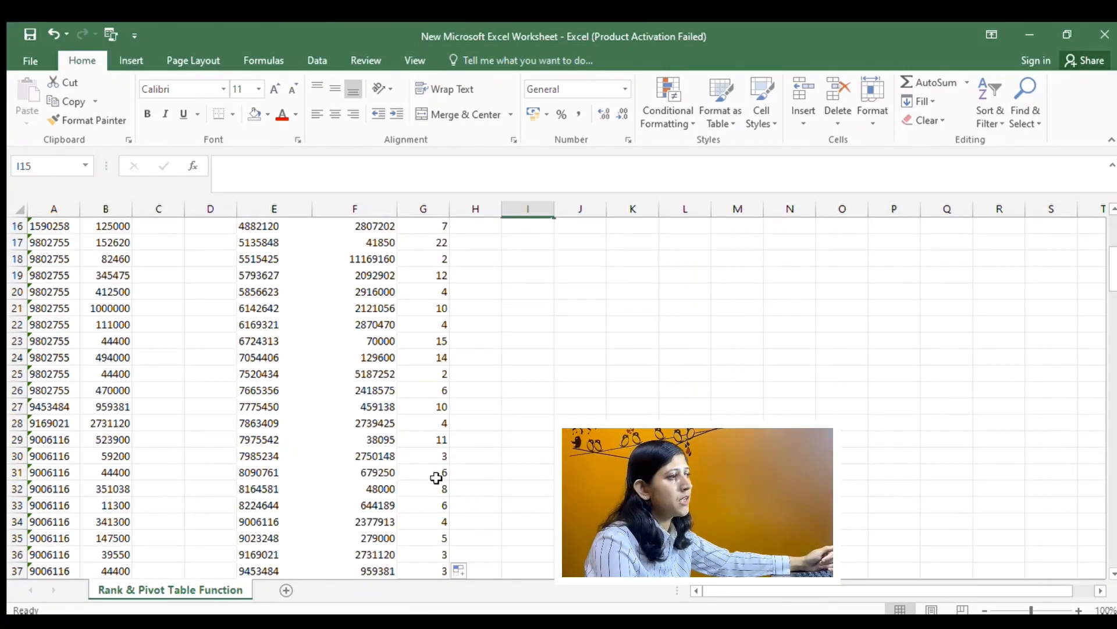
scroll(416, 387, up, 4)
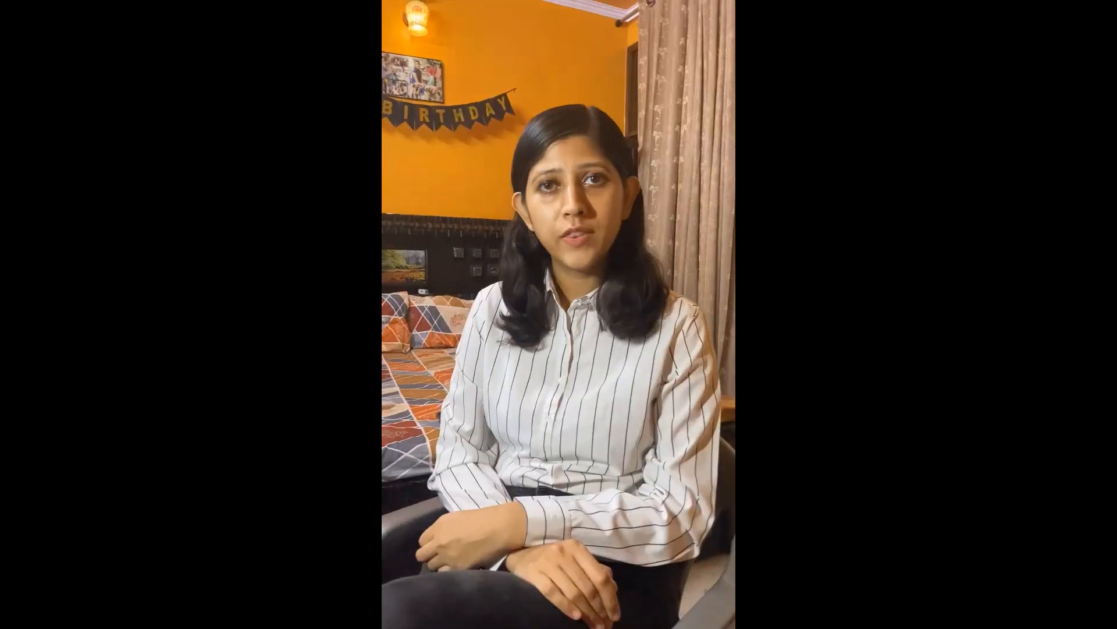